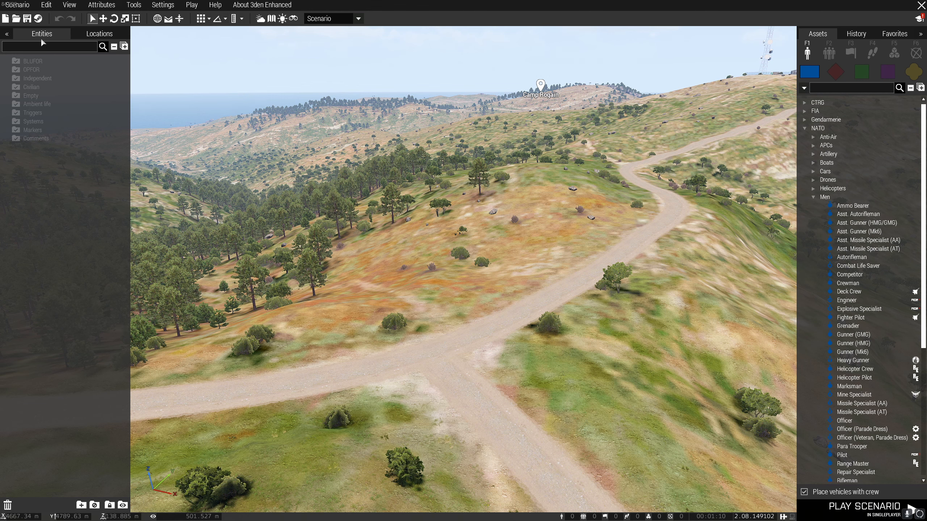
# Save the scenario in the MPMissions folder under the file name Example_Mission_1.
pyautogui.click(30, 23)
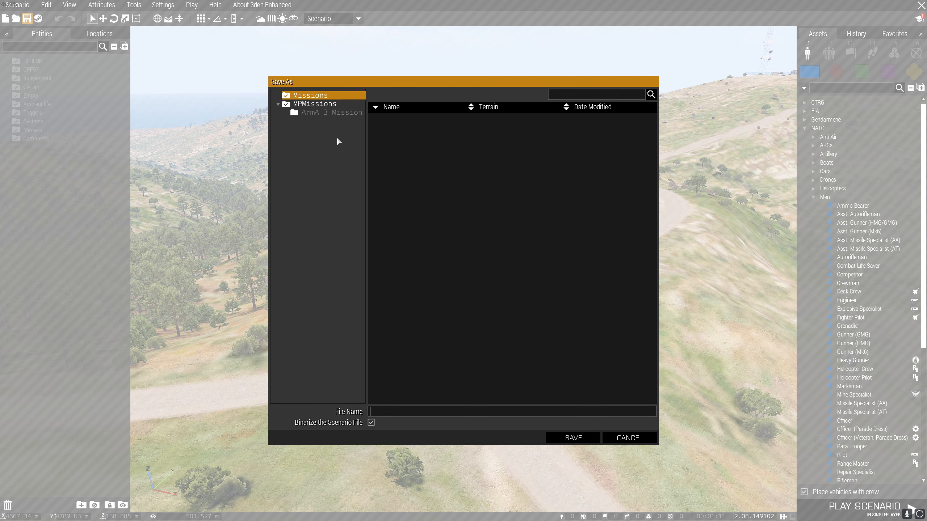
pyautogui.click(318, 105)
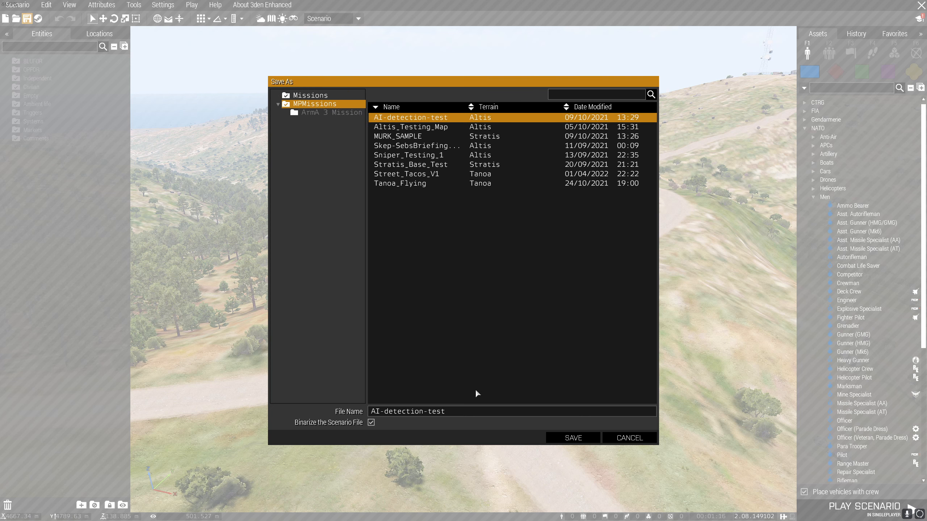
pyautogui.doubleClick(434, 410)
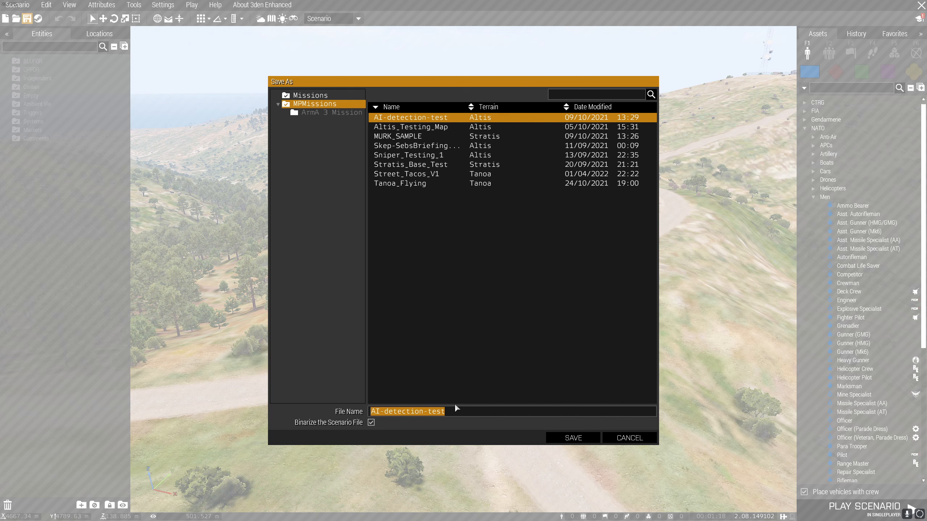
pyautogui.write('Example_')
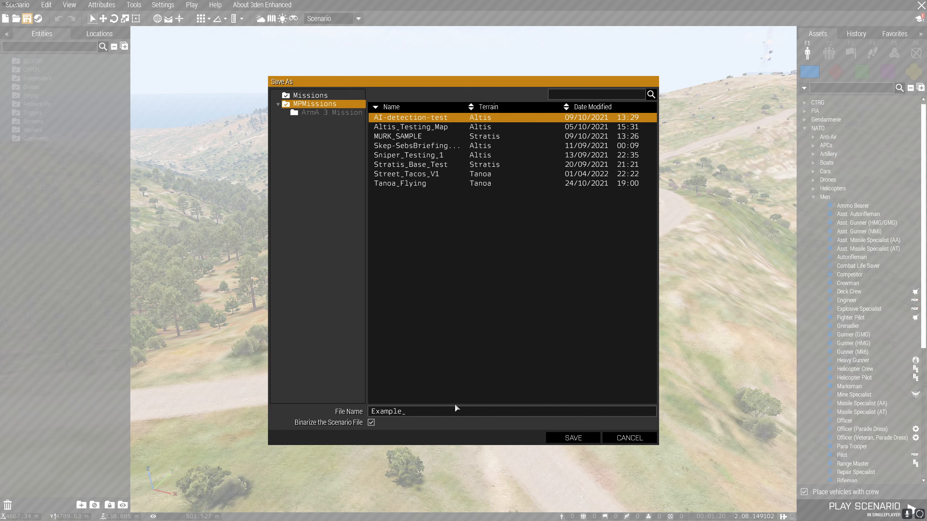
pyautogui.write('Mission_1')
pyautogui.click(582, 434)
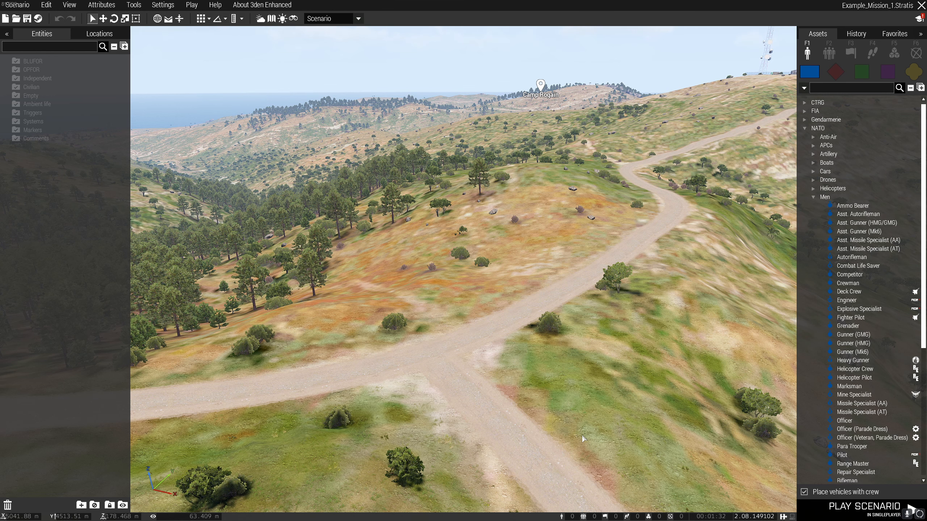
pyautogui.moveTo(492, 402); pyautogui.dragTo(465, 398, button='right')
pyautogui.press('w')
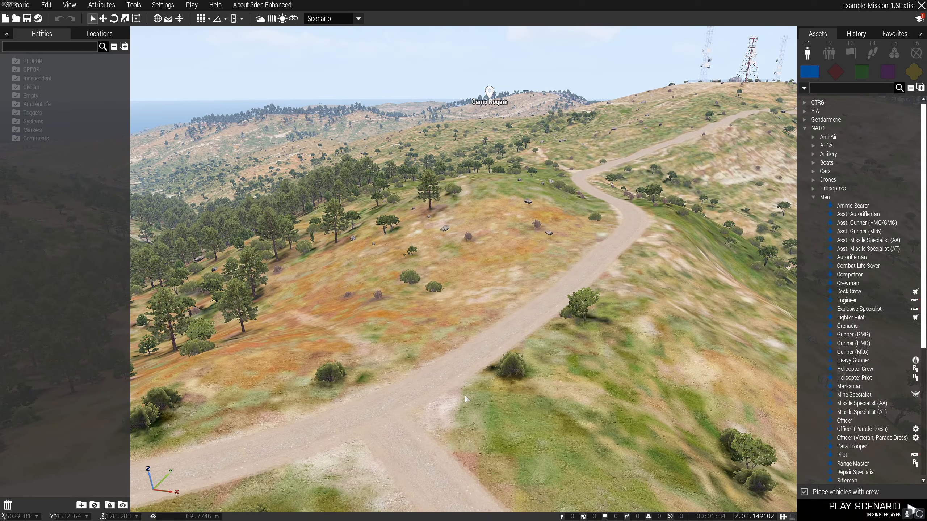
pyautogui.press('s')
pyautogui.moveTo(520, 347)
pyautogui.mouseDown(button='right')
pyautogui.moveTo(537, 331)
pyautogui.moveTo(491, 334)
pyautogui.moveTo(551, 327)
pyautogui.mouseUp(button='right')
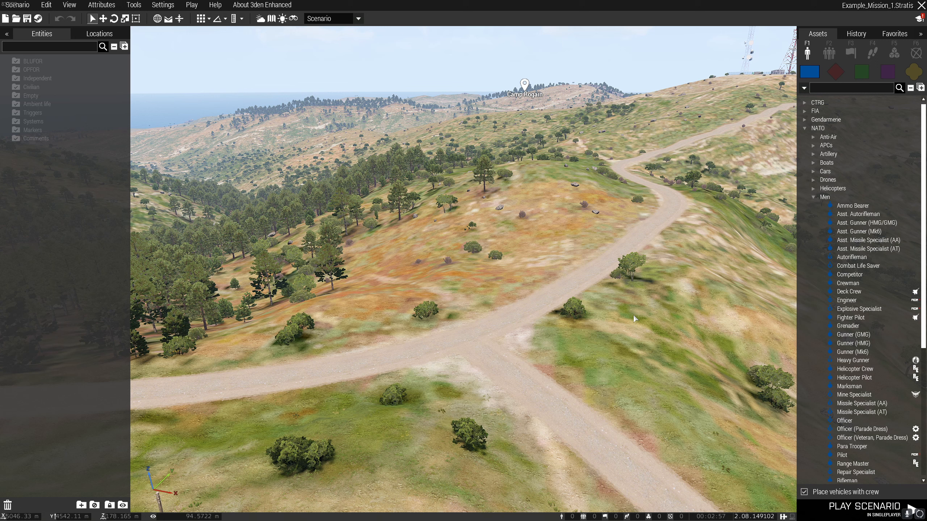
# Set the scenario title in the general attributes to "Example Mission Title".
pyautogui.click(101, 5)
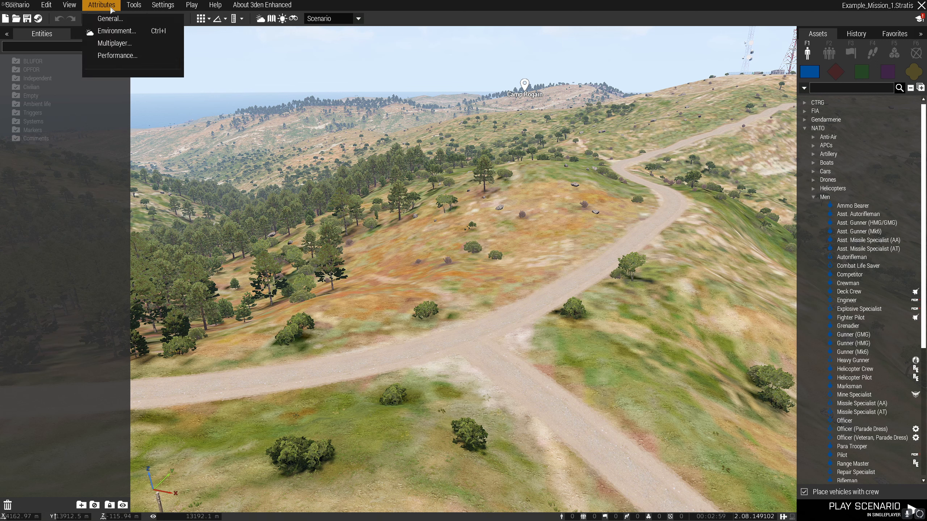
pyautogui.click(115, 21)
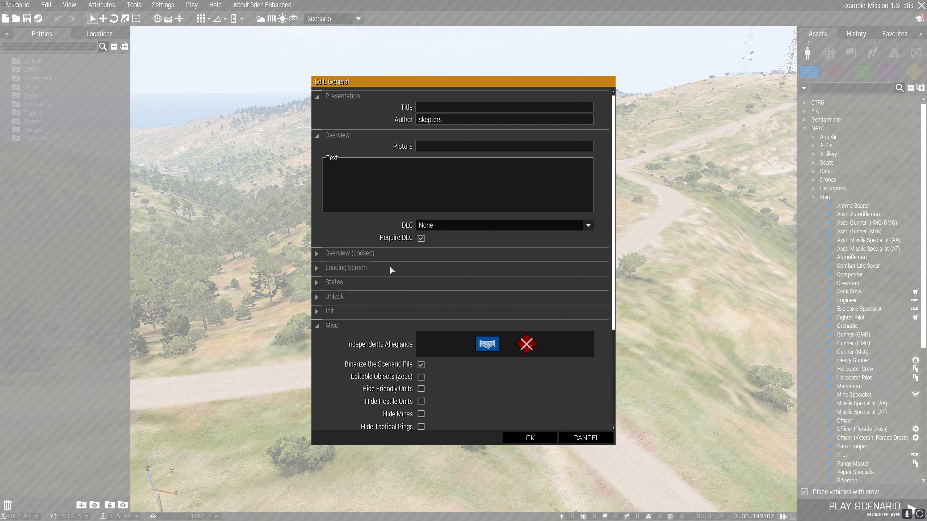
pyautogui.click(439, 105)
pyautogui.write('Example Mission Title')
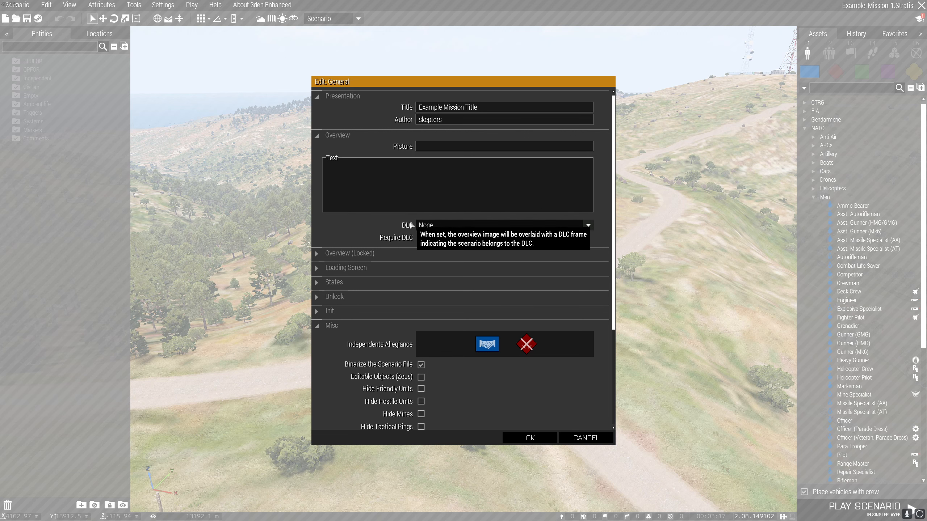
# Enable Editable Objects (Zeus) in the Misc section of the general attributes.
pyautogui.scroll(-2, 614, 223)
pyautogui.scroll(-6, 614, 223)
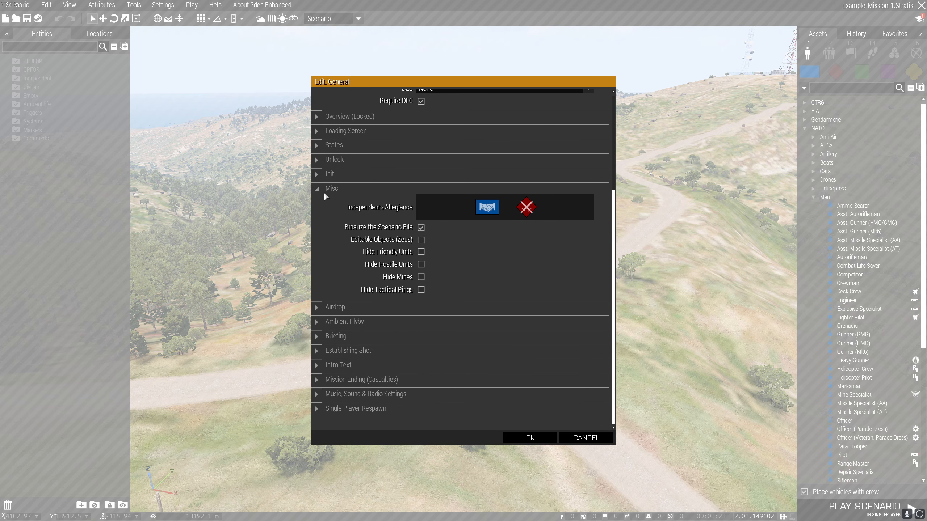
pyautogui.moveTo(325, 201)
pyautogui.moveTo(361, 240)
pyautogui.click(422, 242)
# Set the intro text's first line to "Example Mission", clear its third line, set its delay to 40 s, and apply the general attributes.
pyautogui.click(349, 365)
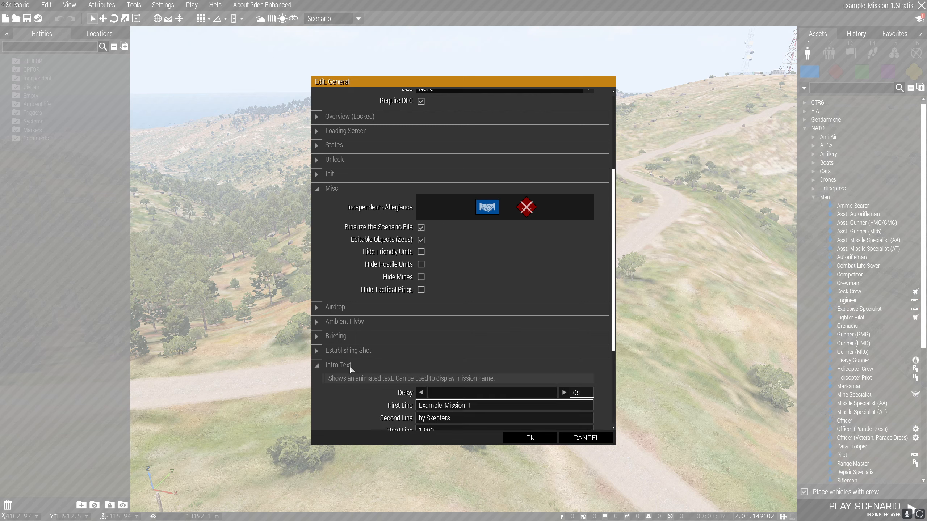
pyautogui.scroll(-3, 591, 315)
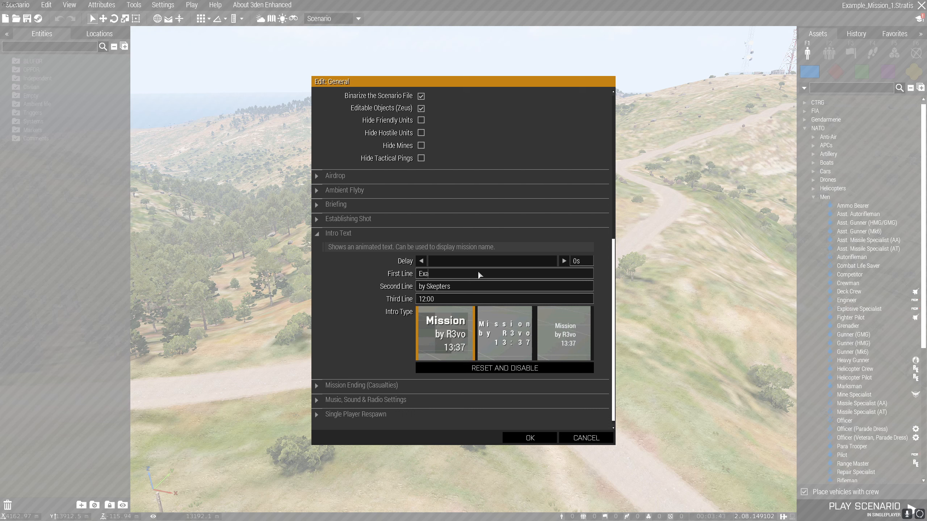
pyautogui.write('mple Mission')
pyautogui.moveTo(457, 257); pyautogui.dragTo(446, 260)
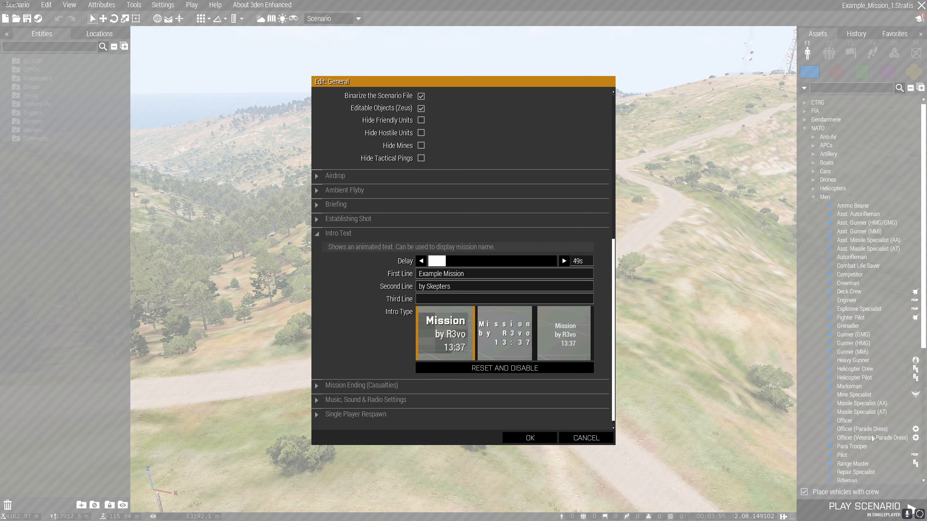
pyautogui.moveTo(445, 259); pyautogui.dragTo(443, 259)
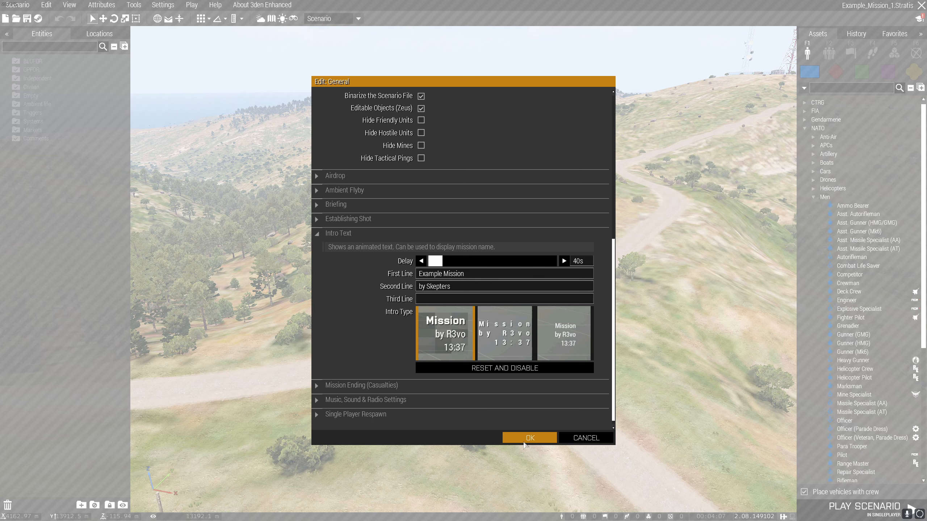
pyautogui.click(525, 439)
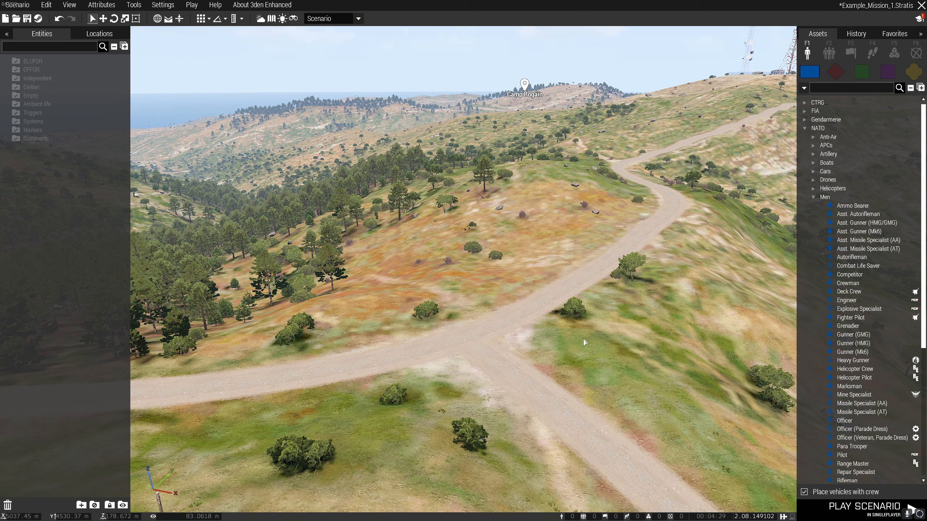
# In the multiplayer attributes, set the lobby summary to "Example Mission summary (lots of details)" and disable AI.
pyautogui.click(161, 6)
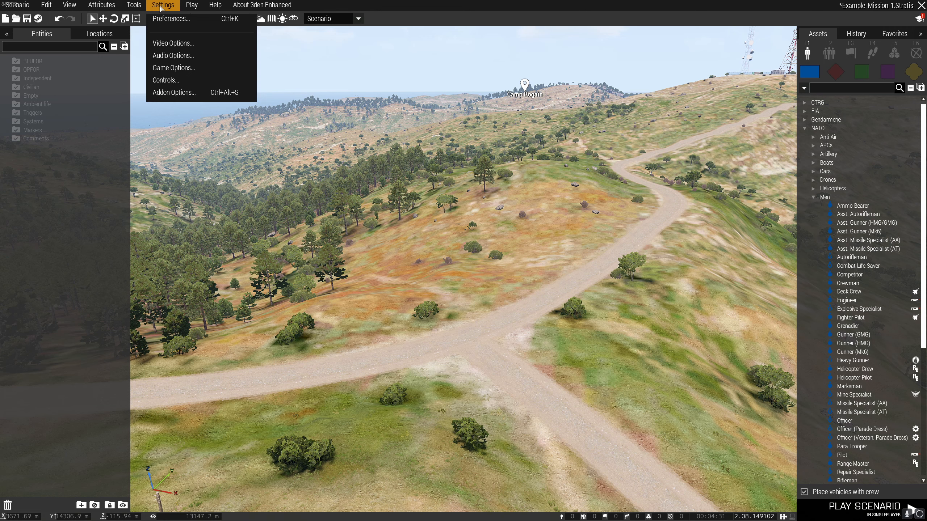
pyautogui.moveTo(102, 5)
pyautogui.click(114, 46)
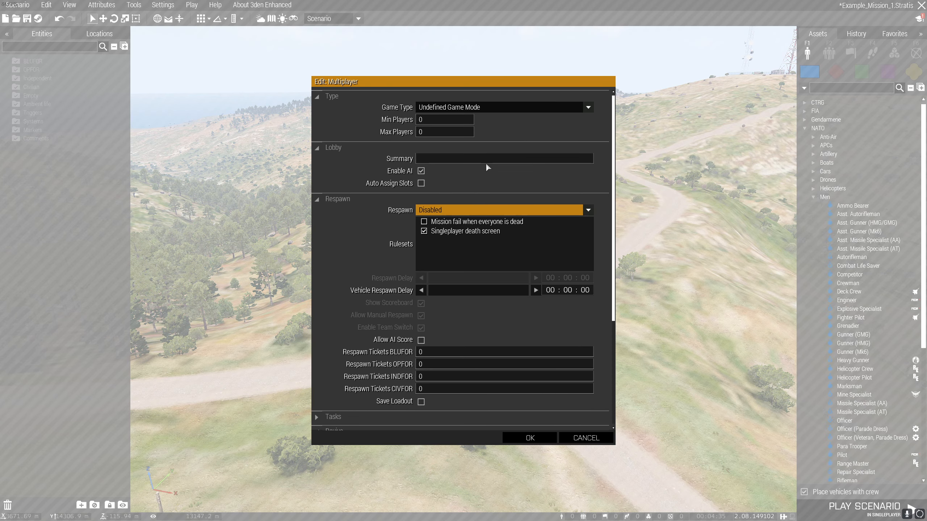
pyautogui.click(477, 159)
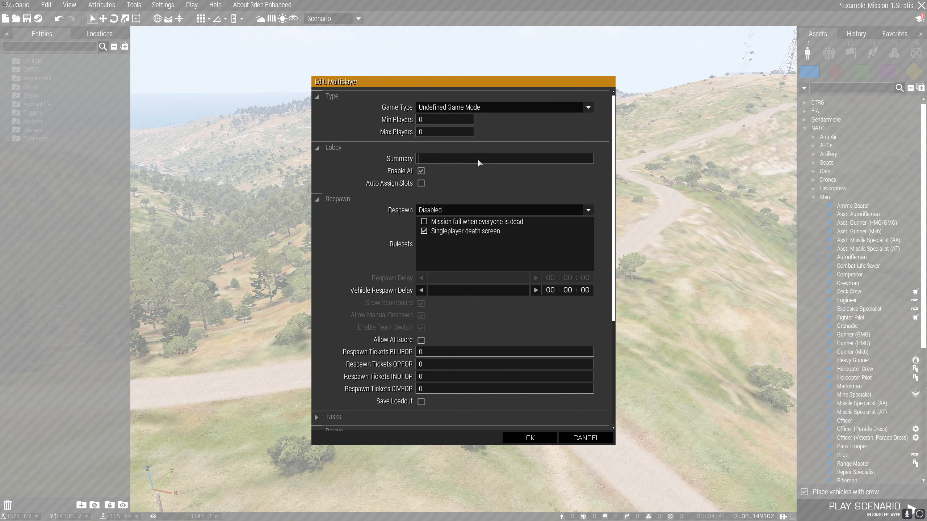
pyautogui.write('Example Mission summary (lots of detial')
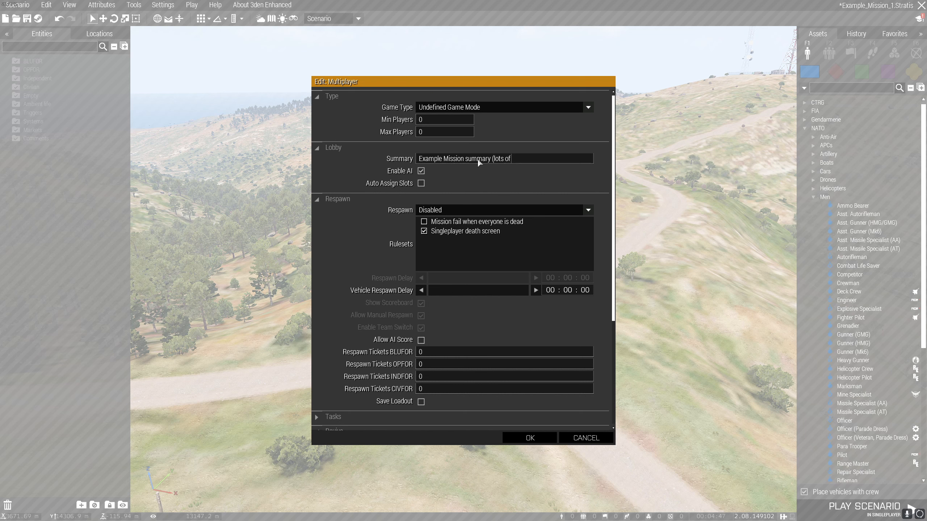
pyautogui.press('BackSpace')
pyautogui.press('BackSpace')
pyautogui.press('BackSpace')
pyautogui.write('ails)')
pyautogui.click(422, 173)
pyautogui.scroll(-3, 617, 223)
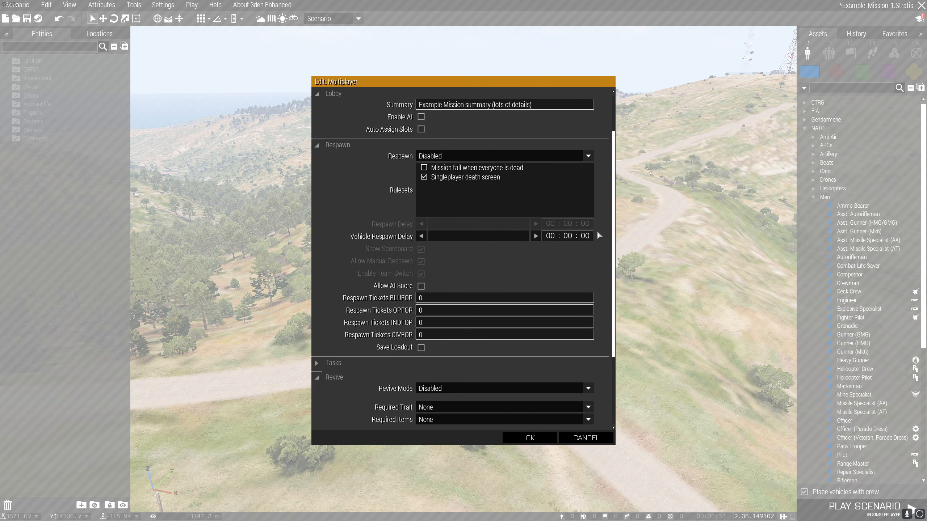
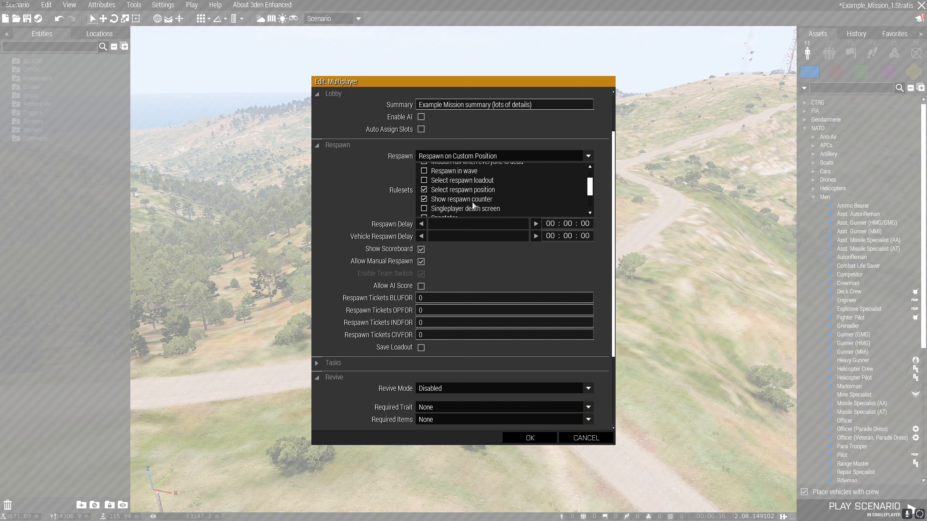
# Disable the Show respawn counter ruleset and set the respawn delay to 5 seconds.
pyautogui.click(424, 200)
pyautogui.click(588, 224)
pyautogui.write('5')
pyautogui.scroll(-1, 616, 256)
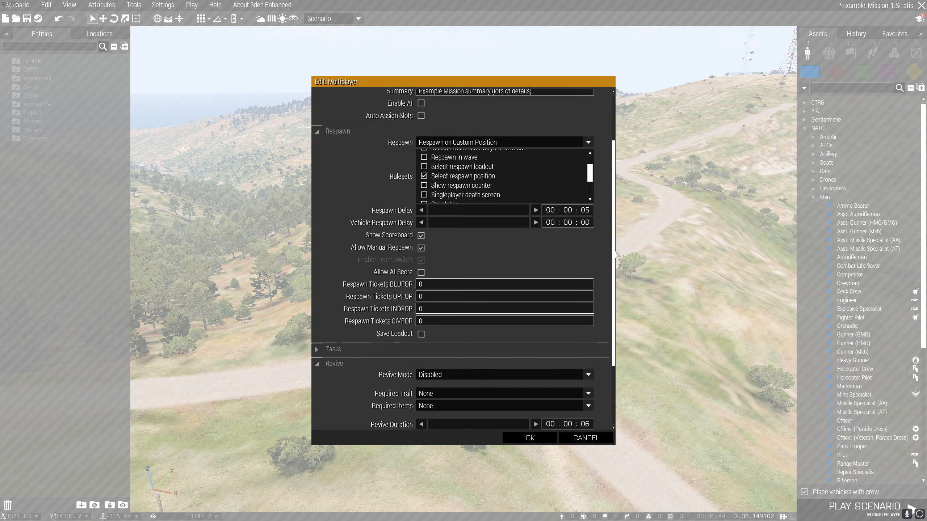
# Review the remaining respawn and revive settings, apply the multiplayer attributes, and save the scenario.
pyautogui.scroll(-5, 616, 256)
pyautogui.scroll(4, 624, 250)
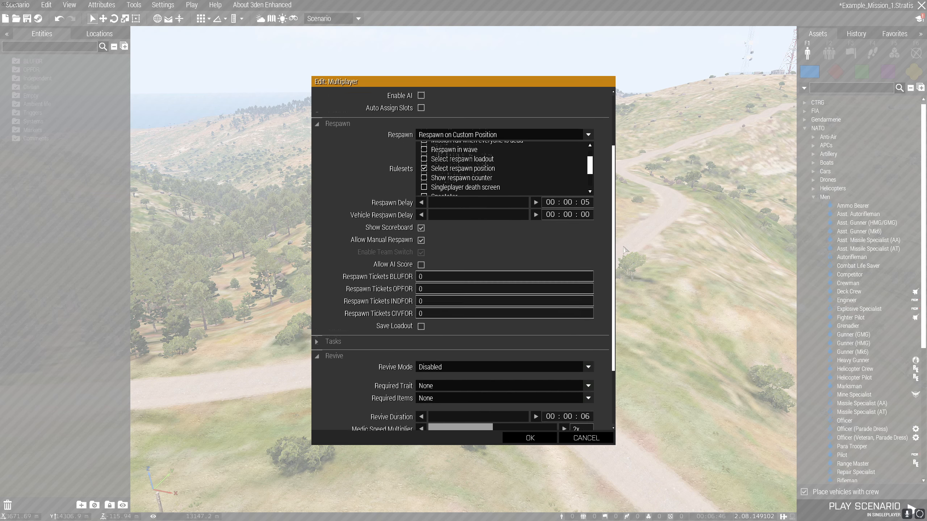
pyautogui.scroll(5, 624, 251)
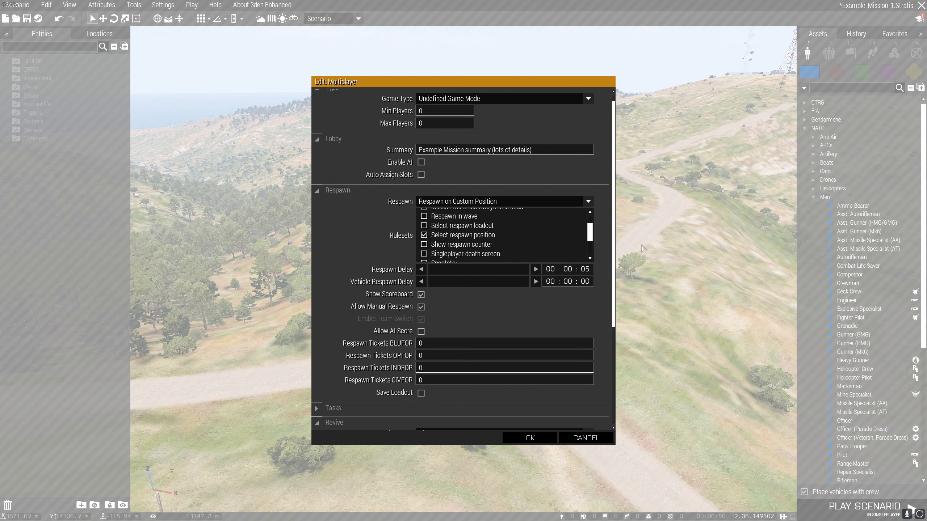
pyautogui.scroll(-10, 622, 299)
pyautogui.scroll(2, 618, 348)
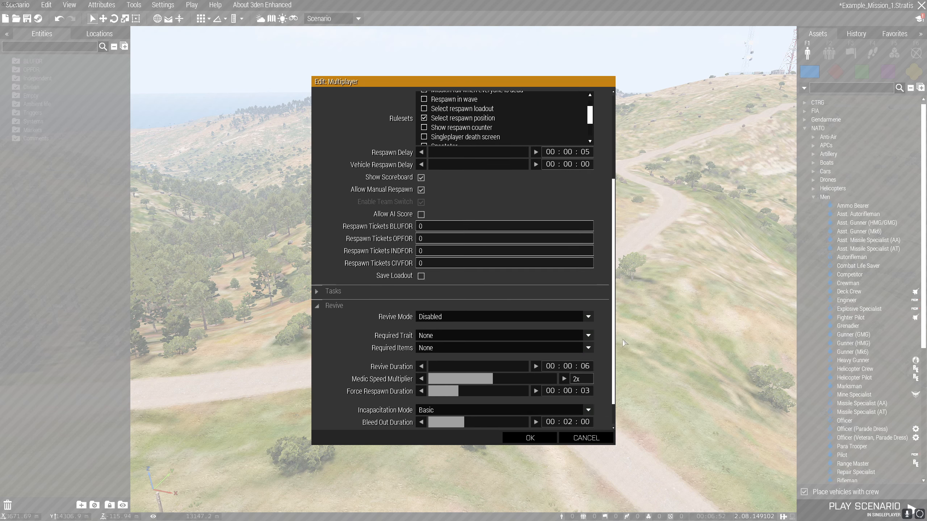
pyautogui.scroll(-3, 622, 350)
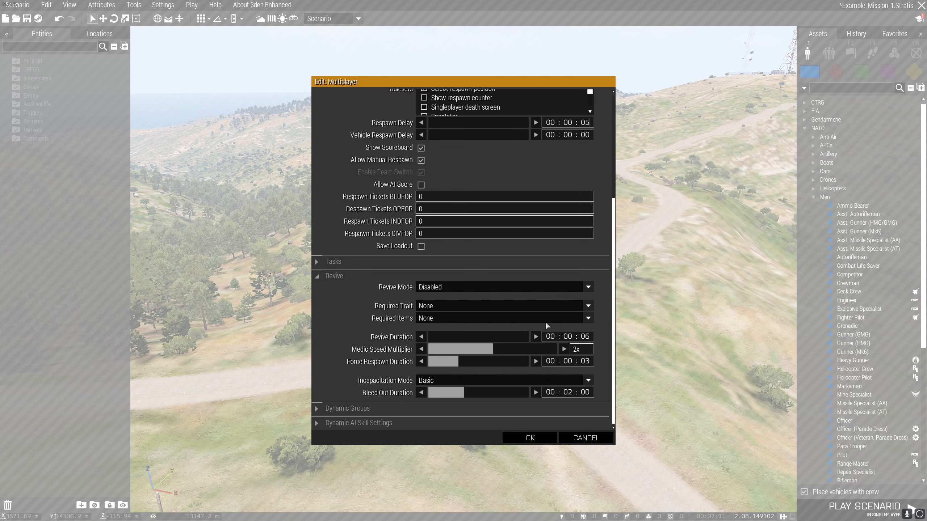
pyautogui.click(595, 351)
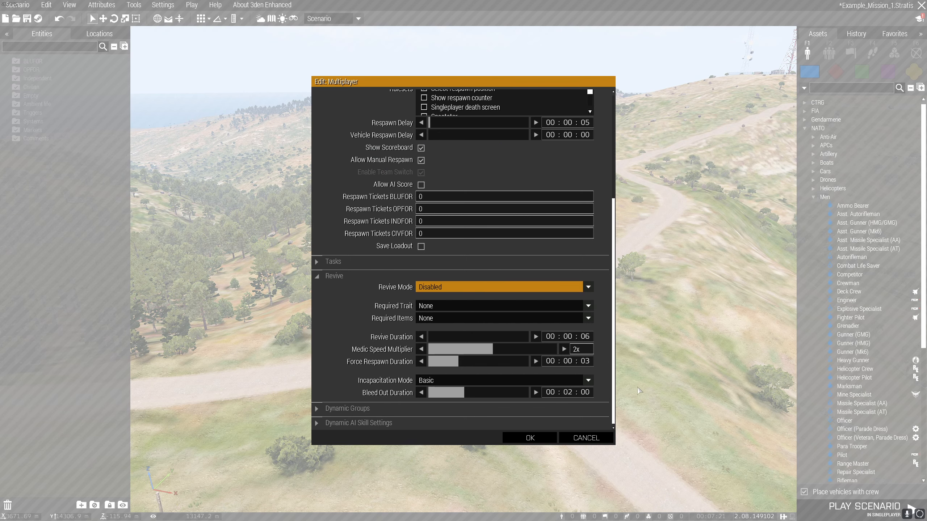
pyautogui.click(530, 438)
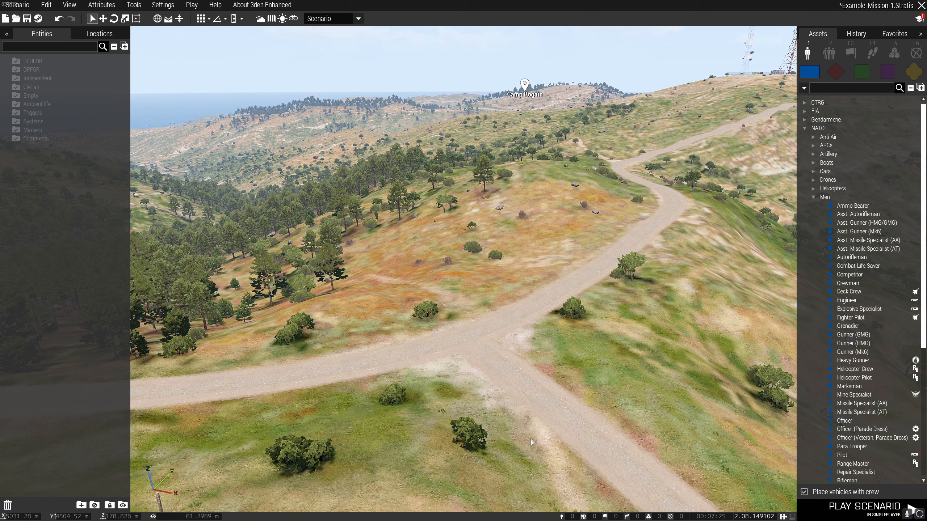
pyautogui.click(27, 18)
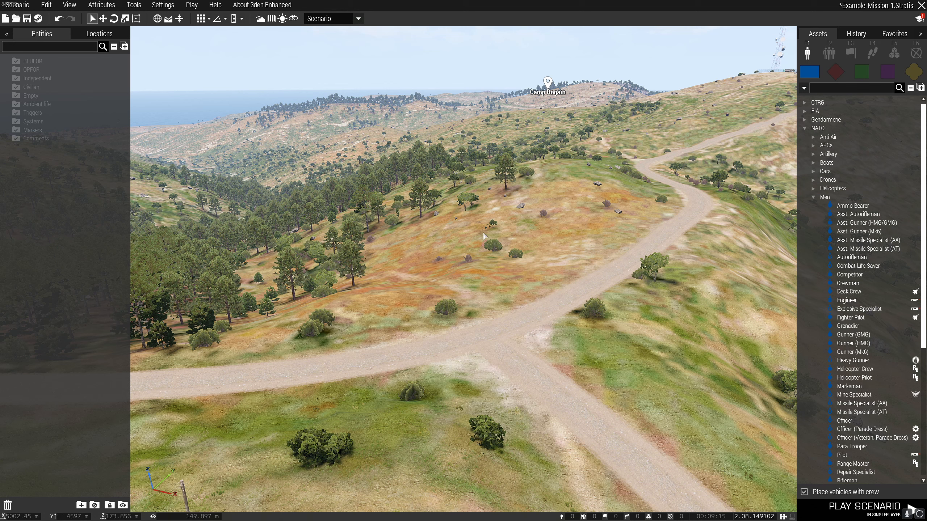
# Open the addon options and bring up the mission settings for ACE Logistics.
pyautogui.click(168, 5)
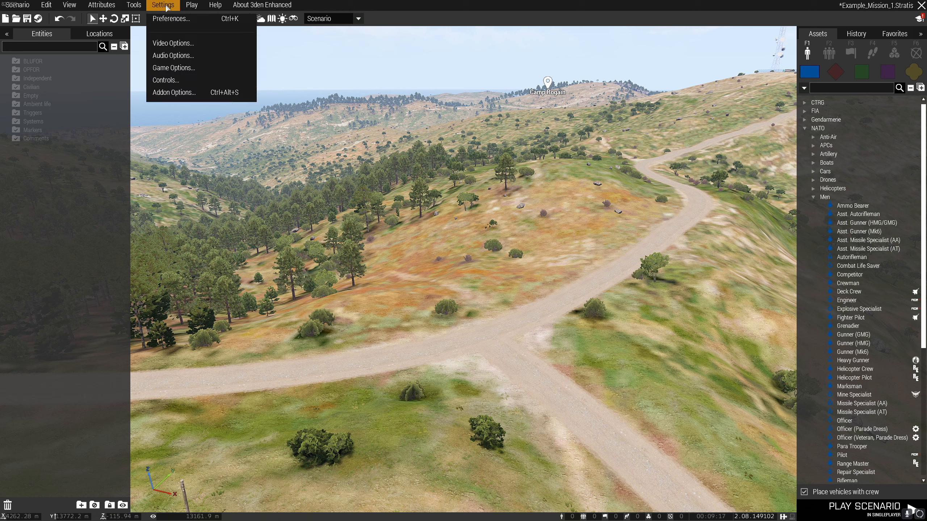
pyautogui.click(174, 92)
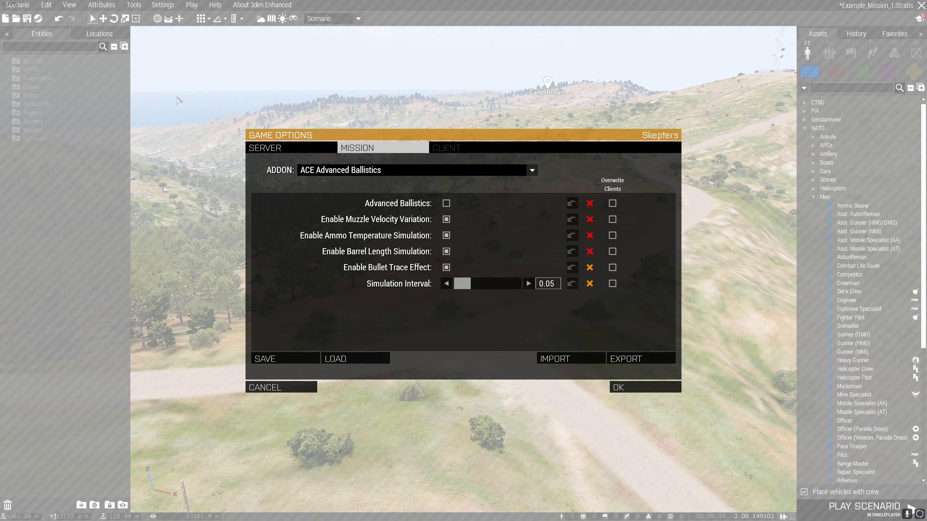
pyautogui.click(531, 170)
pyautogui.moveTo(537, 192)
pyautogui.mouseDown()
pyautogui.moveTo(535, 271)
pyautogui.moveTo(544, 282)
pyautogui.moveTo(534, 182)
pyautogui.mouseUp()
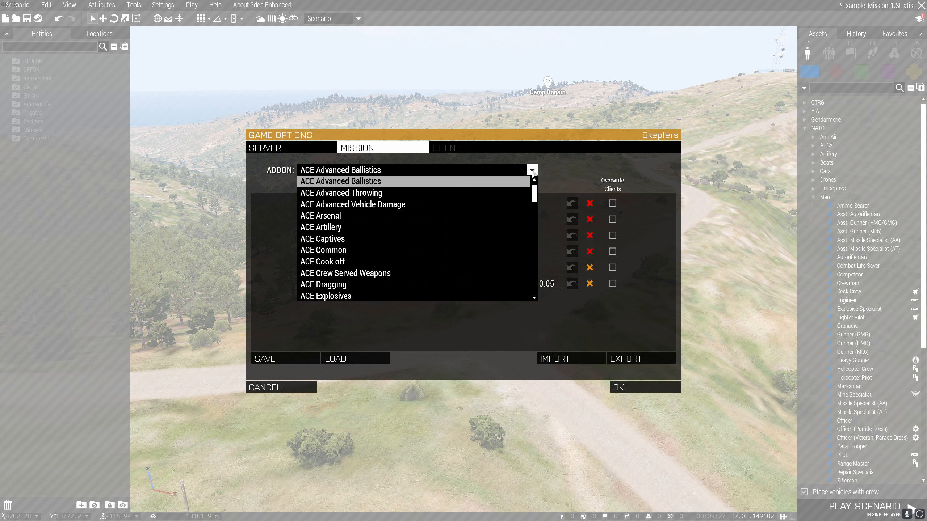
pyautogui.click(533, 173)
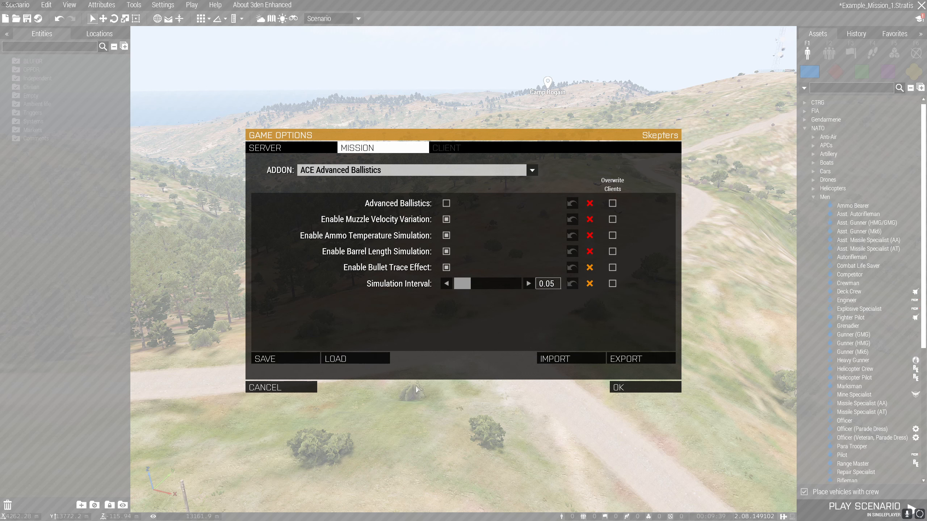
pyautogui.click(535, 170)
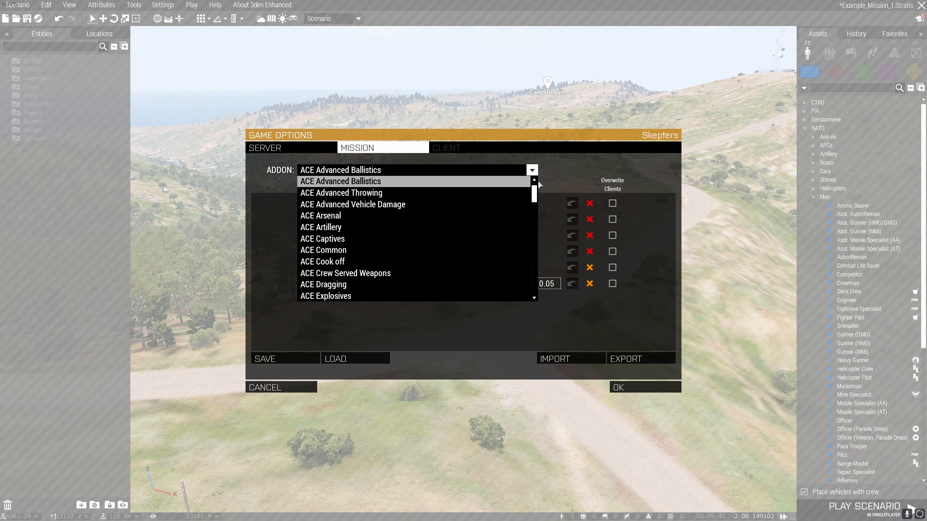
pyautogui.scroll(-3, 536, 203)
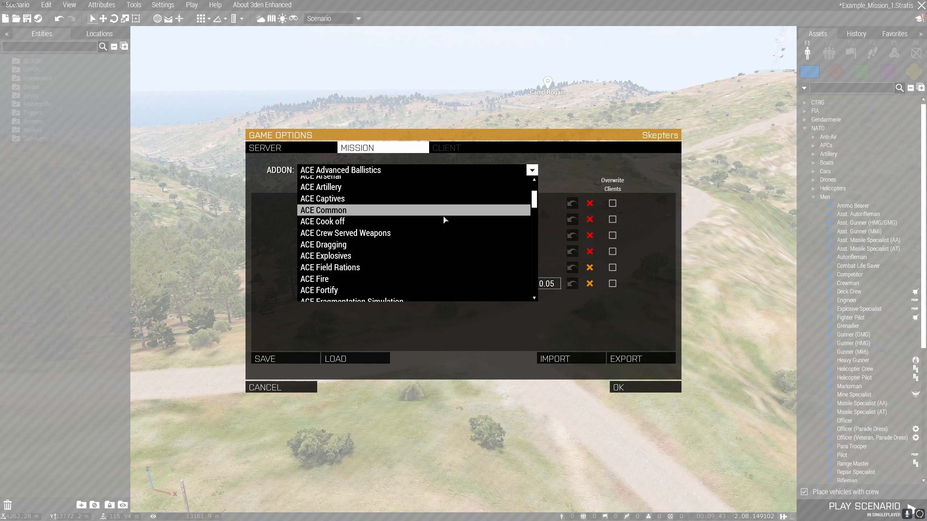
pyautogui.scroll(-1, 375, 219)
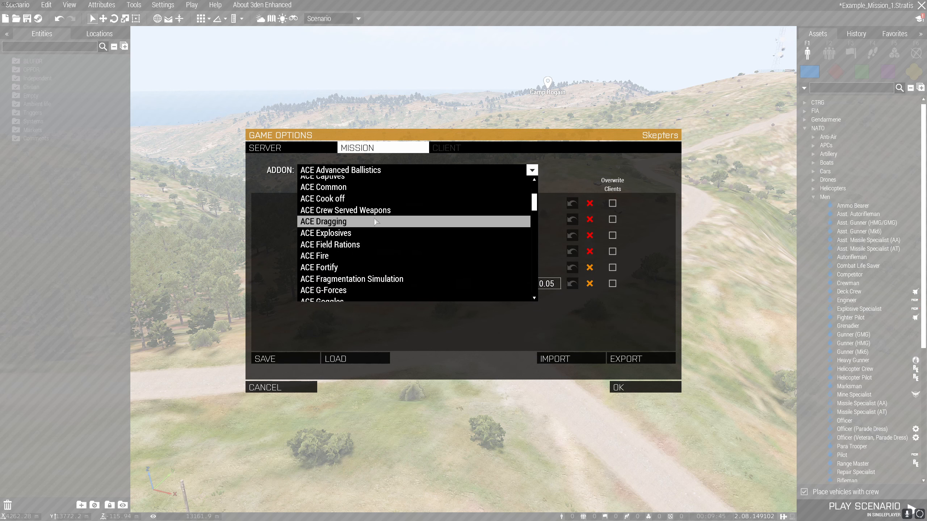
pyautogui.scroll(-8, 364, 229)
pyautogui.scroll(-4, 365, 233)
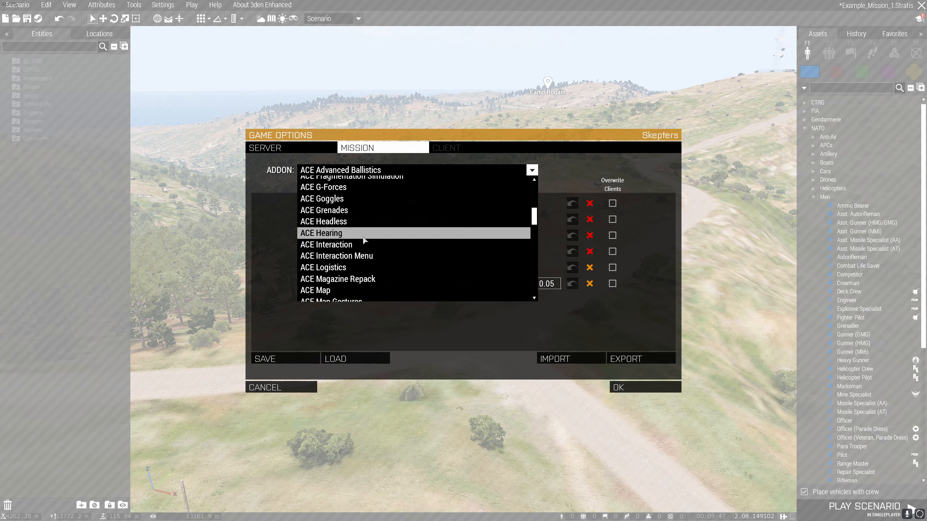
pyautogui.click(339, 245)
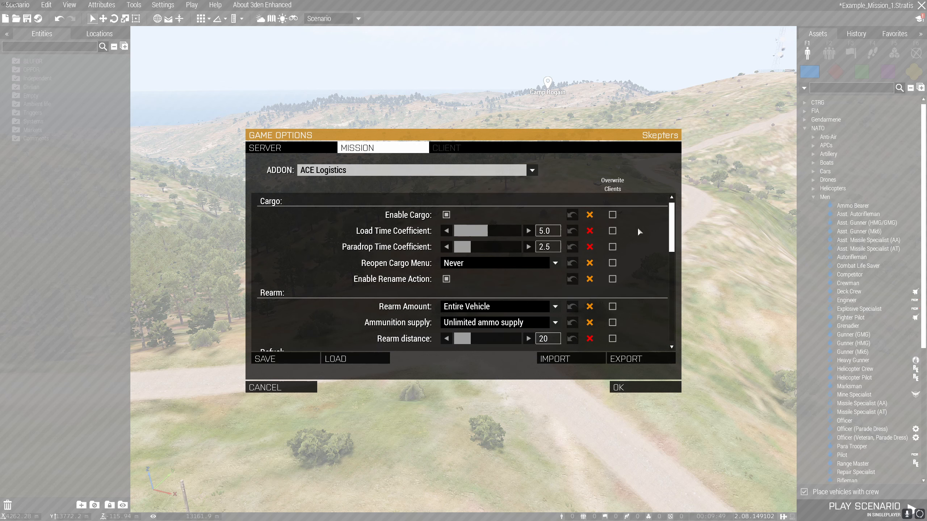
# Set the cargo Load Time Coefficient to 6.4 in the ACE Logistics mission settings.
pyautogui.click(670, 224)
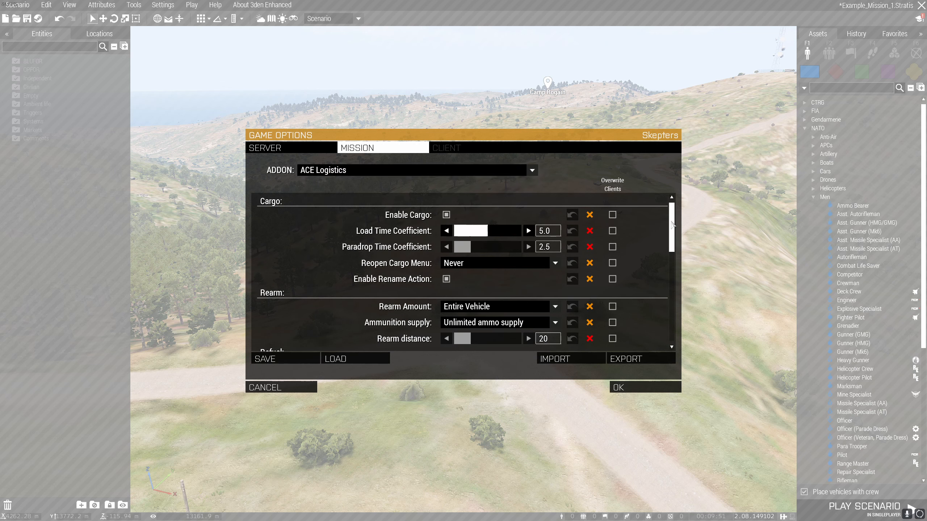
pyautogui.moveTo(672, 216); pyautogui.dragTo(710, 220)
pyautogui.moveTo(671, 232)
pyautogui.mouseDown()
pyautogui.moveTo(676, 240)
pyautogui.moveTo(677, 223)
pyautogui.mouseUp()
pyautogui.click(485, 231)
pyautogui.moveTo(486, 233); pyautogui.dragTo(497, 231)
# Turn off Enable Cargo in the ACE Logistics settings, revert that change, and turn the option off again.
pyautogui.click(447, 215)
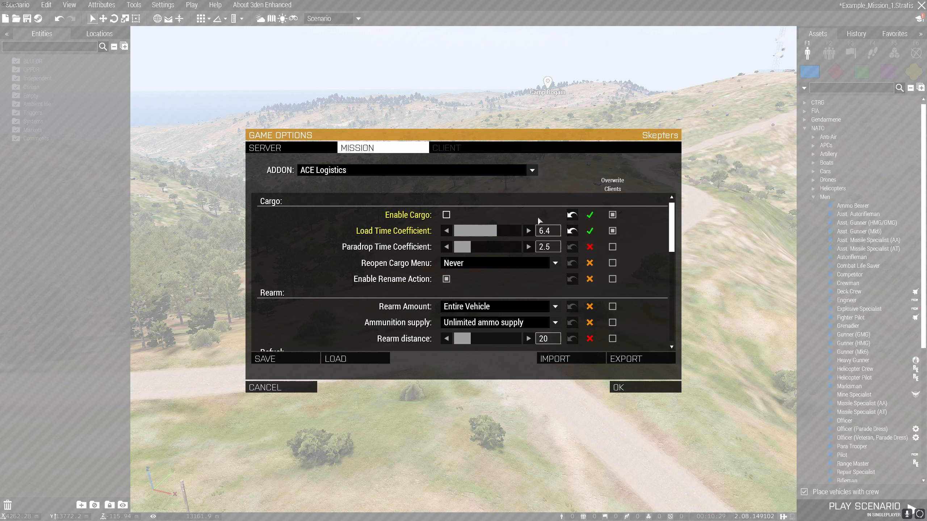
pyautogui.click(572, 214)
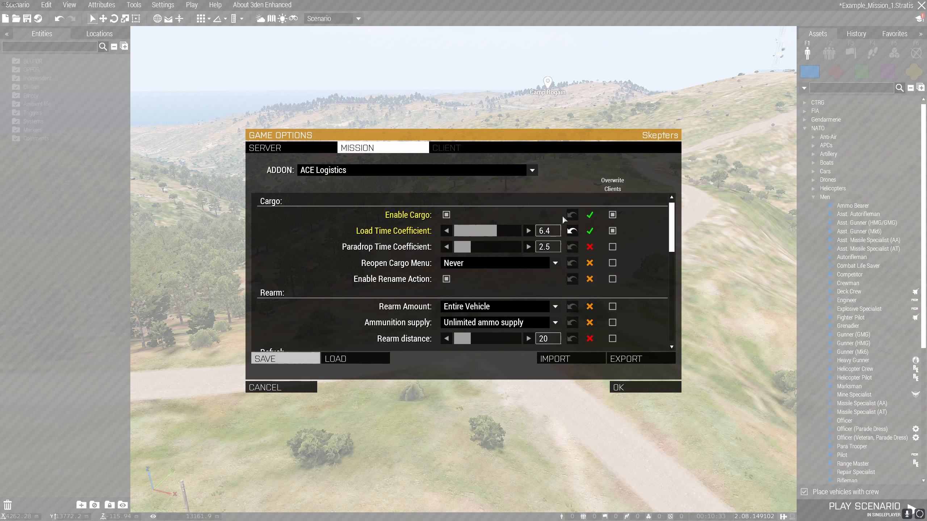
pyautogui.click(446, 215)
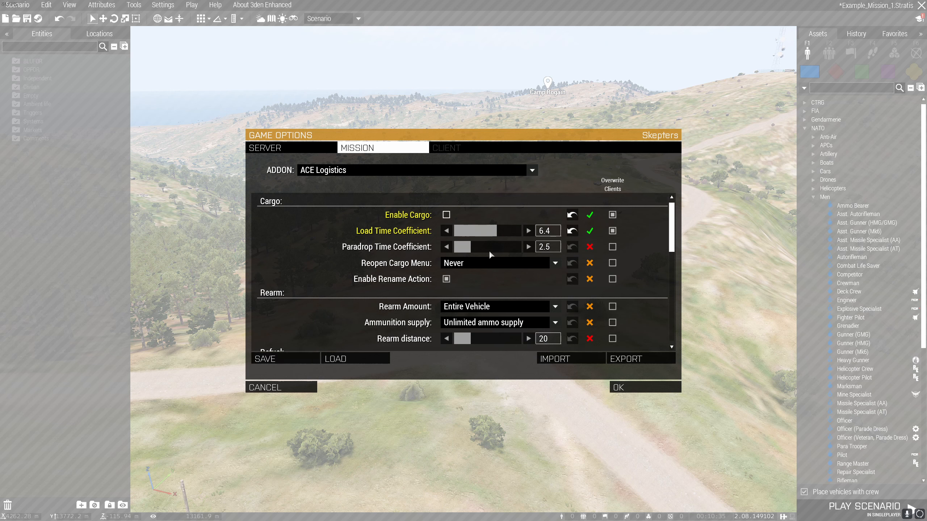
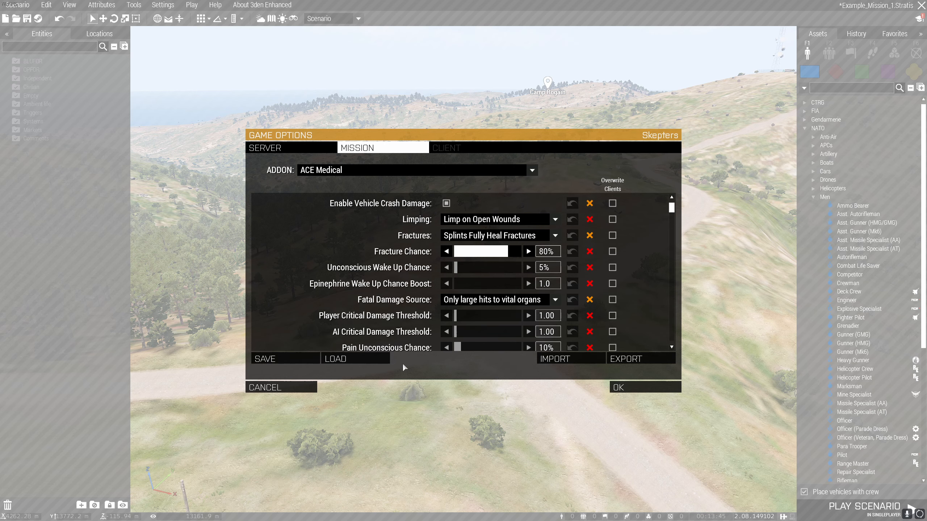
# Load the saved EXAMPLE MISSION PRESET into the mission addon settings and accept the game options.
pyautogui.click(376, 359)
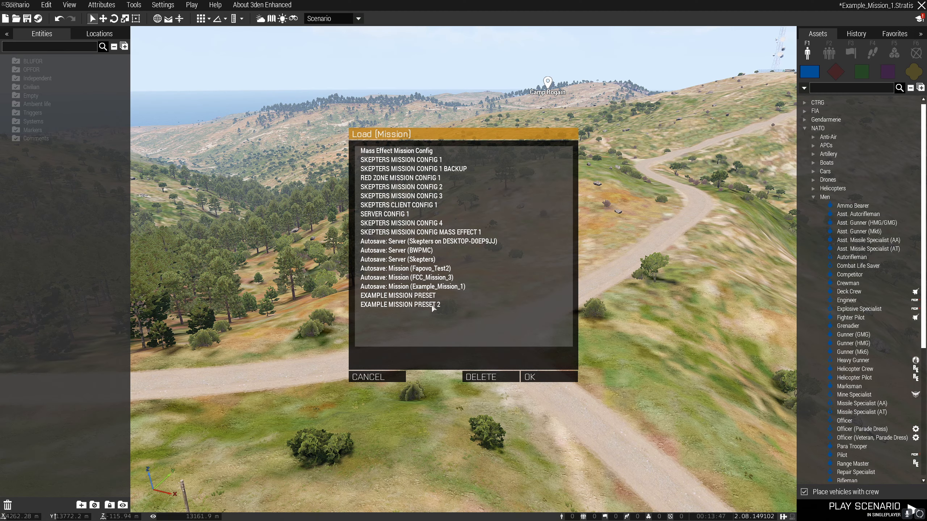
pyautogui.click(402, 296)
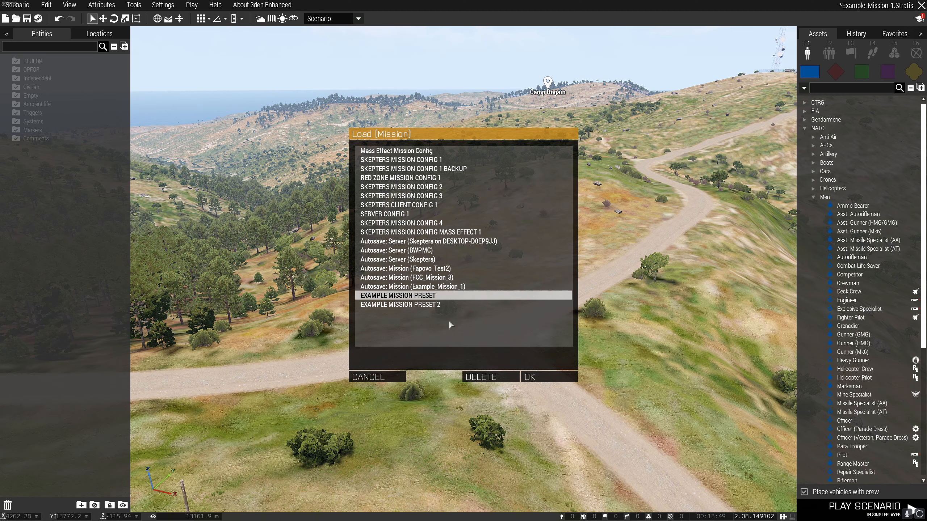
pyautogui.click(531, 377)
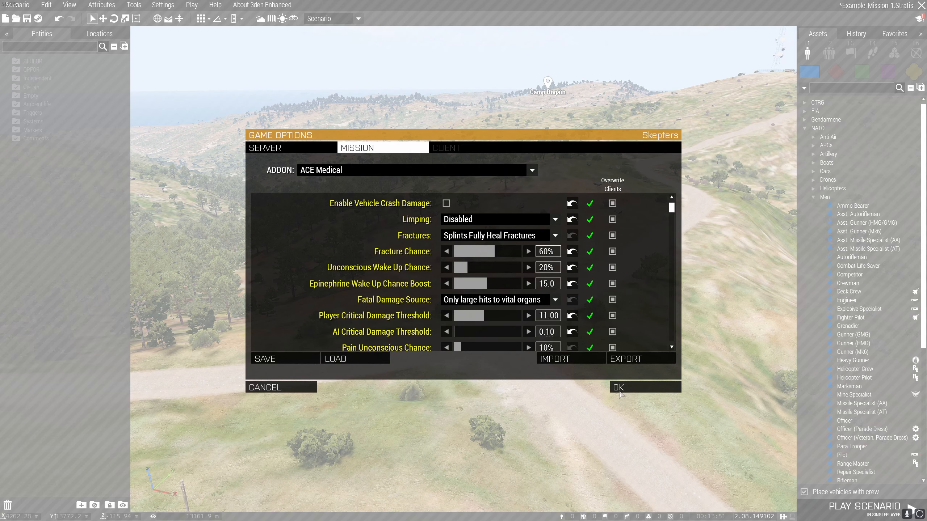
pyautogui.click(617, 388)
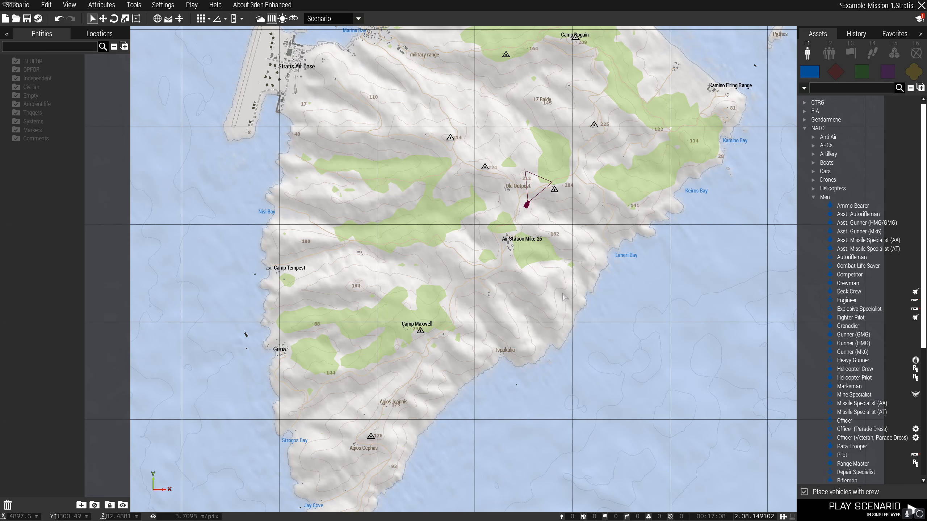
# Locate the military range near Agia Marina on the map and bring its fenced compound up in the 3D view.
pyautogui.moveTo(603, 256); pyautogui.dragTo(549, 316, button='right')
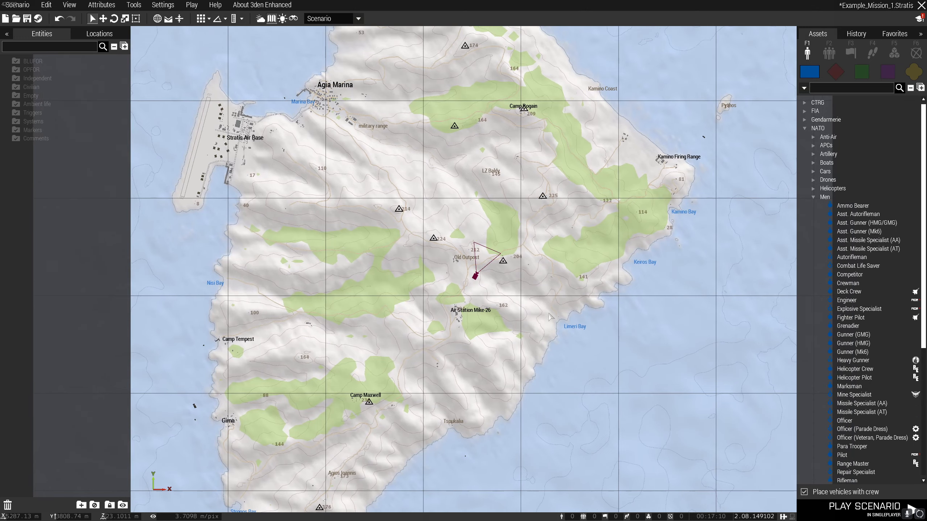
pyautogui.scroll(-2, 549, 316)
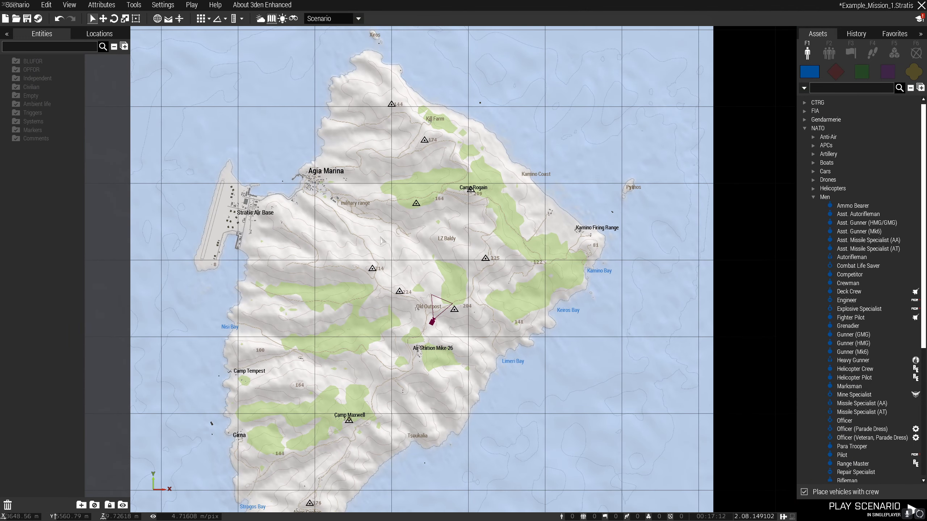
pyautogui.scroll(3, 405, 292)
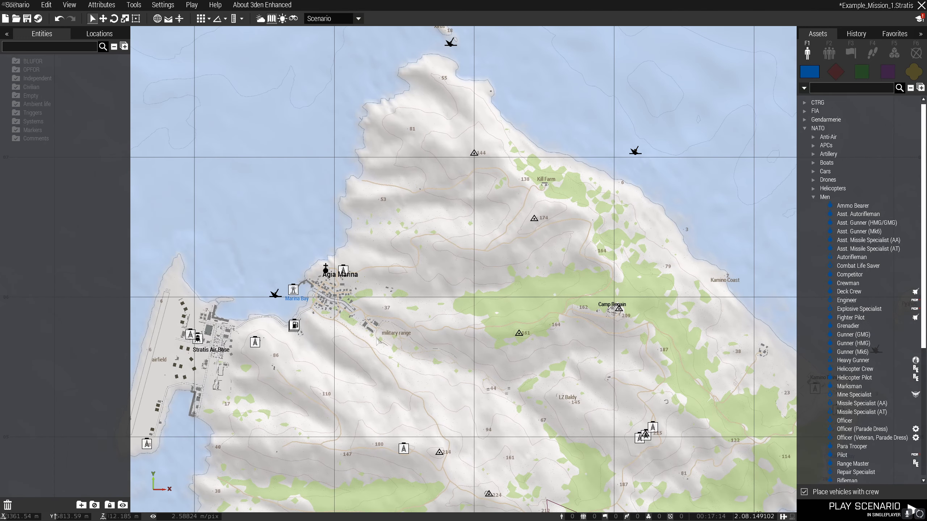
pyautogui.middleClick(379, 347)
pyautogui.press('m')
pyautogui.moveTo(480, 327); pyautogui.dragTo(522, 352, button='right')
pyautogui.press('w')
pyautogui.press('w')
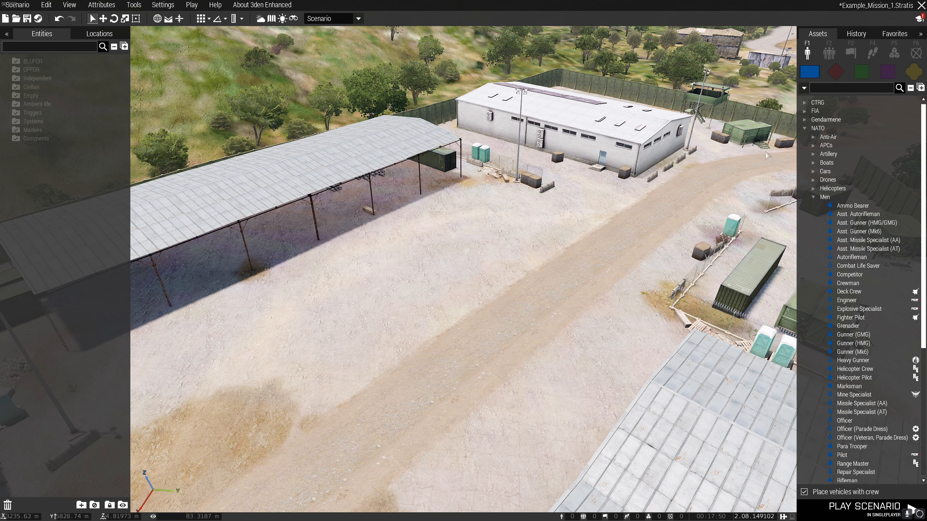
# Search the system logic entities for "head" and place a Headless Client on the compound's open ground beside the dirt road.
pyautogui.click(892, 56)
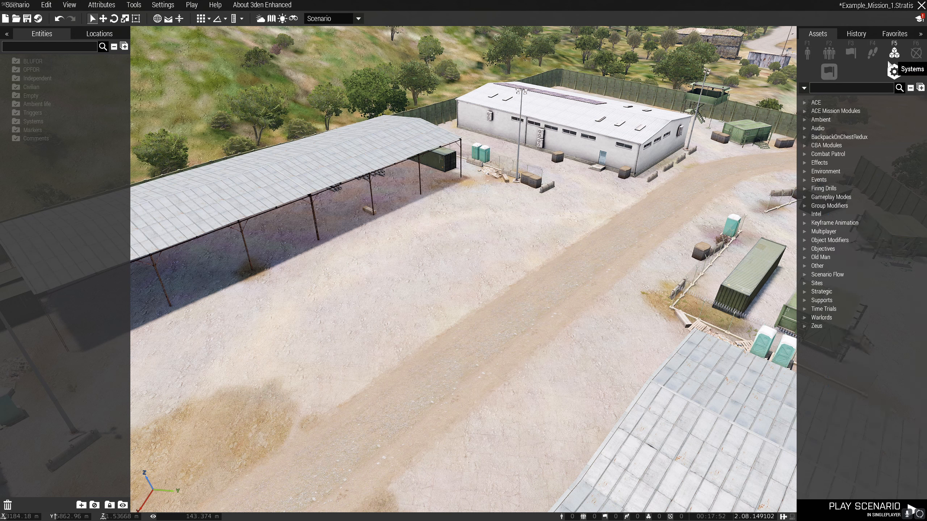
pyautogui.click(831, 74)
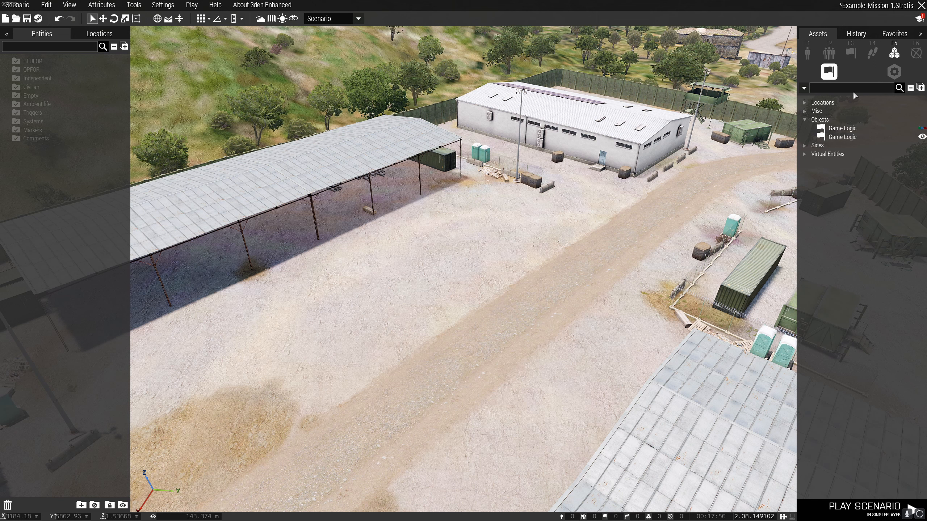
pyautogui.write('head')
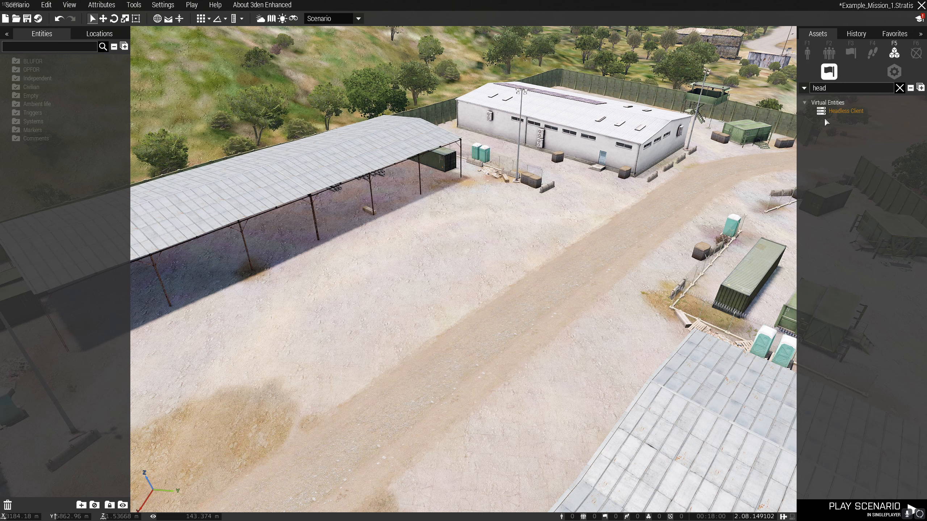
pyautogui.click(899, 88)
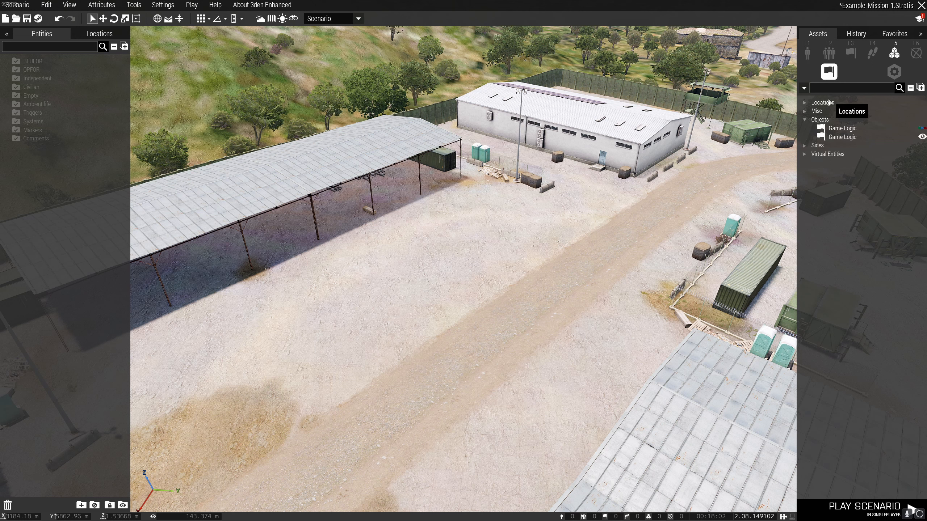
pyautogui.click(838, 91)
pyautogui.write('hea')
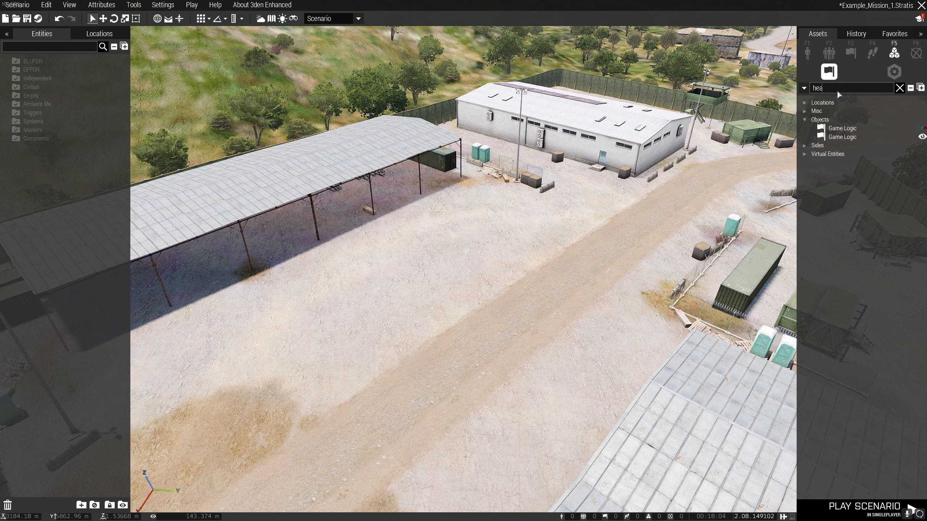
pyautogui.write('d')
pyautogui.click(847, 111)
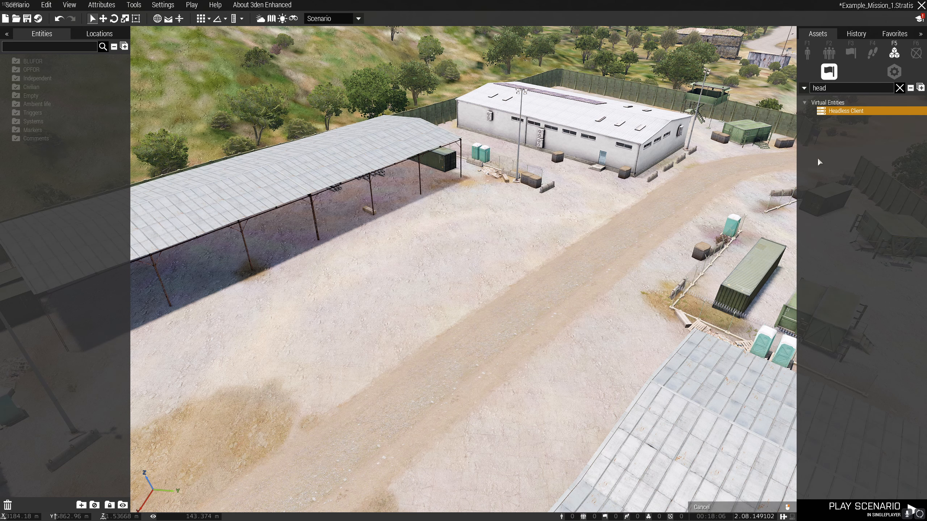
pyautogui.click(458, 308)
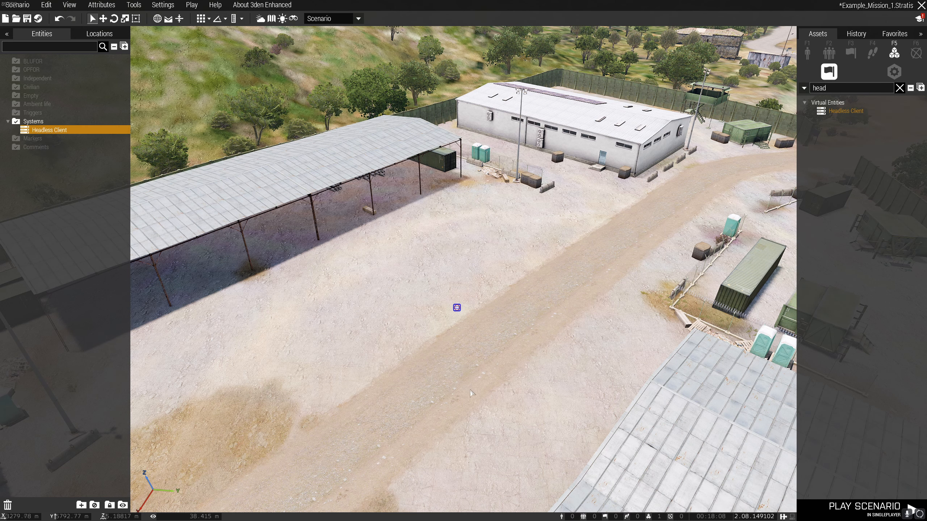
# Move the Headless Client slightly farther back on the open ground and deselect it.
pyautogui.click(513, 376)
pyautogui.moveTo(529, 368); pyautogui.dragTo(547, 346, button='right')
pyautogui.press('s')
pyautogui.press('a')
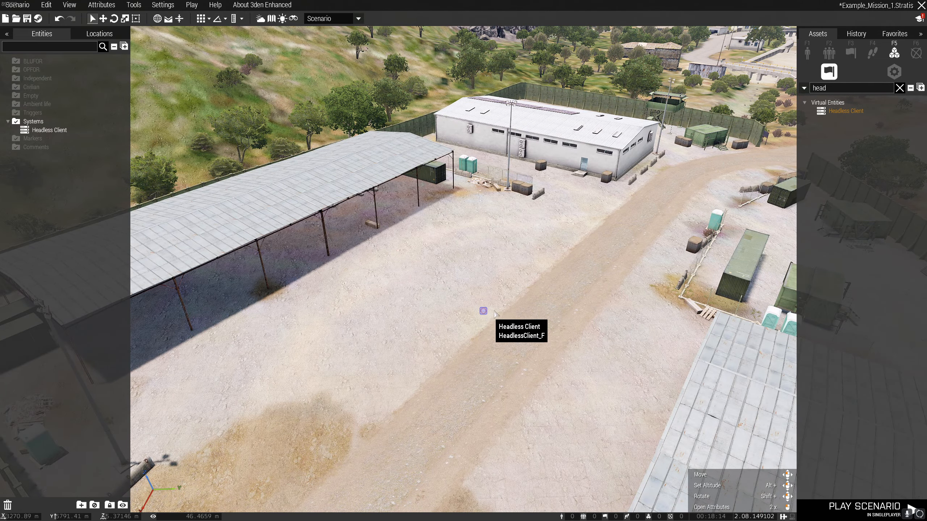
pyautogui.moveTo(484, 311)
pyautogui.mouseDown()
pyautogui.moveTo(499, 319)
pyautogui.moveTo(486, 296)
pyautogui.mouseUp()
pyautogui.click(547, 308)
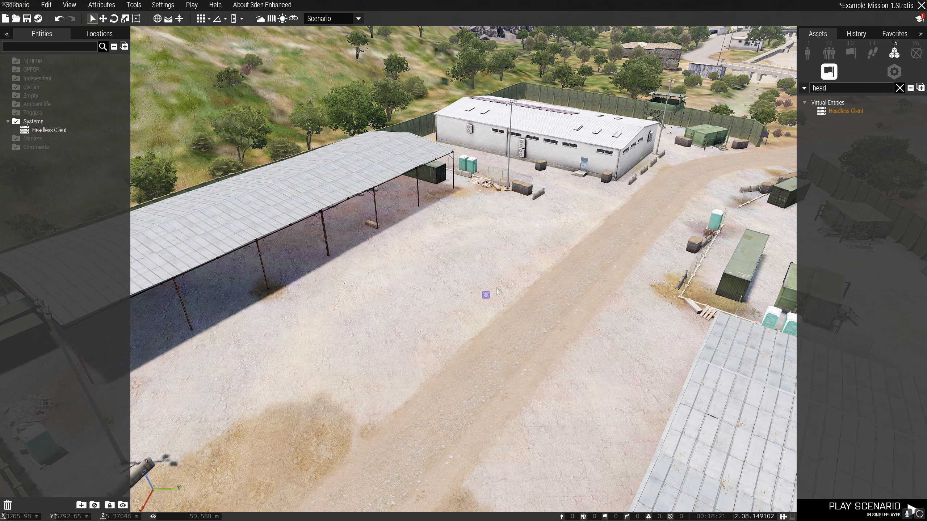
# Make the Headless Client Playable instead of Player and apply its attributes.
pyautogui.doubleClick(485, 295)
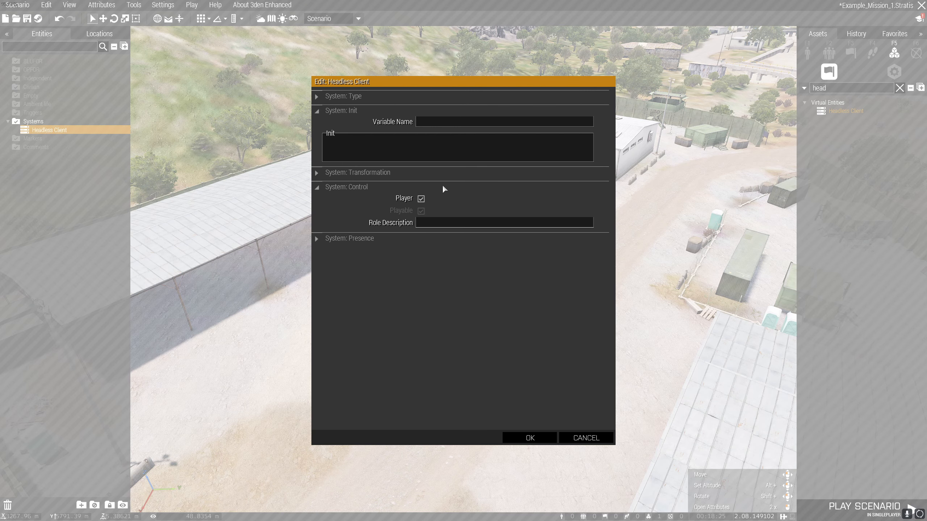
pyautogui.click(421, 199)
pyautogui.click(421, 211)
pyautogui.click(539, 434)
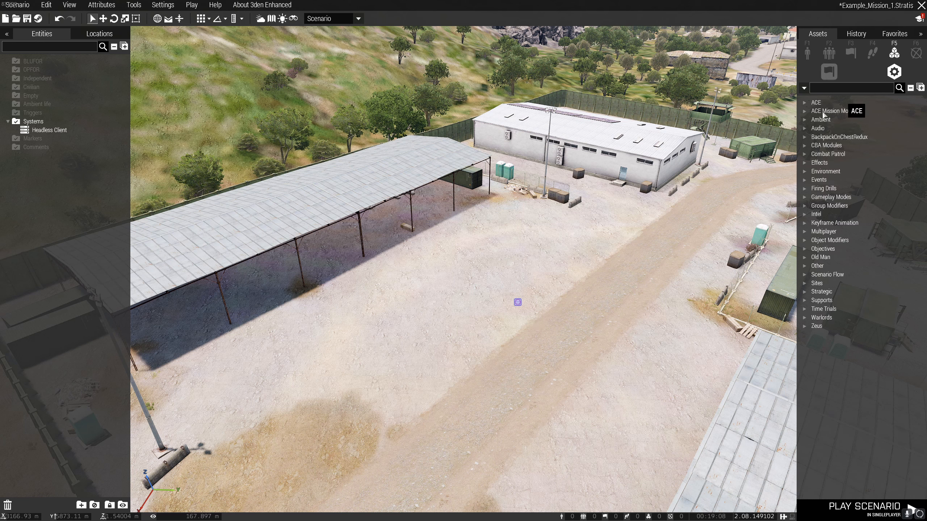
# Search the system modules for "res" and place a Respawn Position on the open ground in front of the white building.
pyautogui.click(894, 73)
pyautogui.write('res')
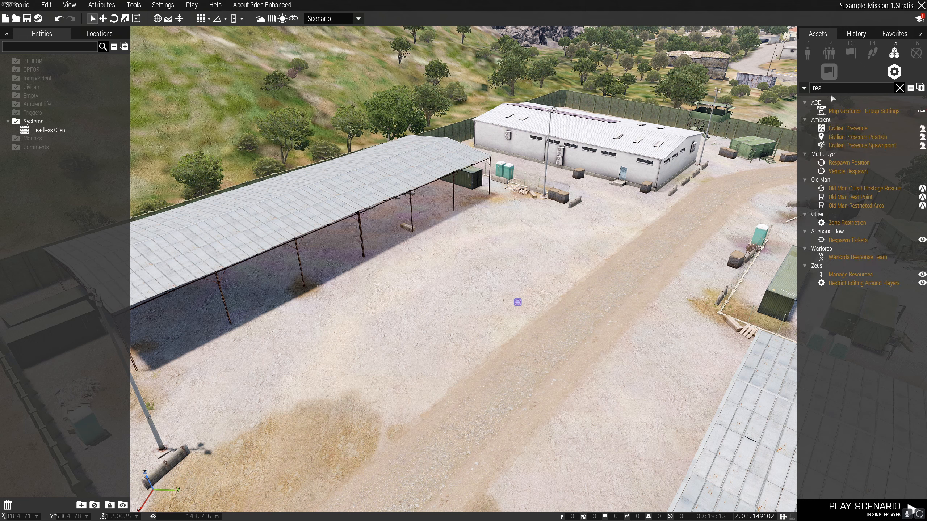
pyautogui.click(860, 163)
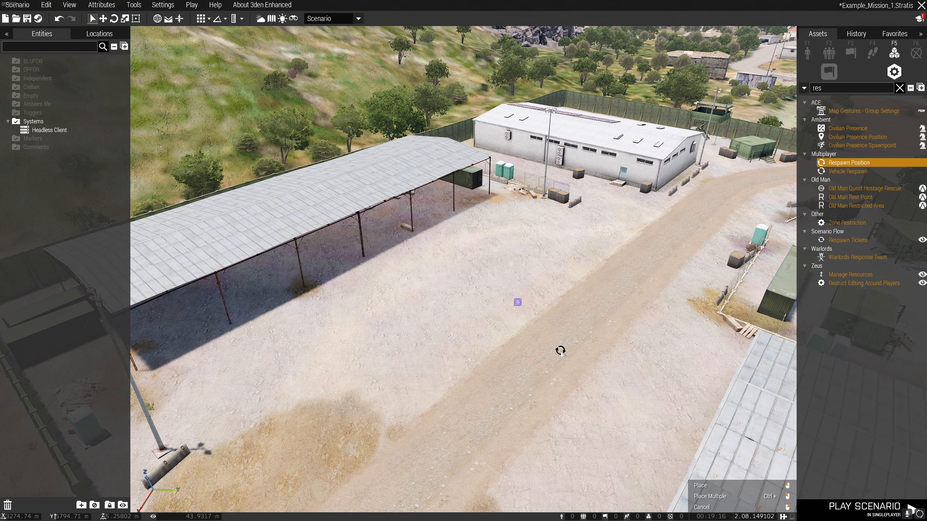
pyautogui.moveTo(569, 358); pyautogui.dragTo(540, 340, button='right')
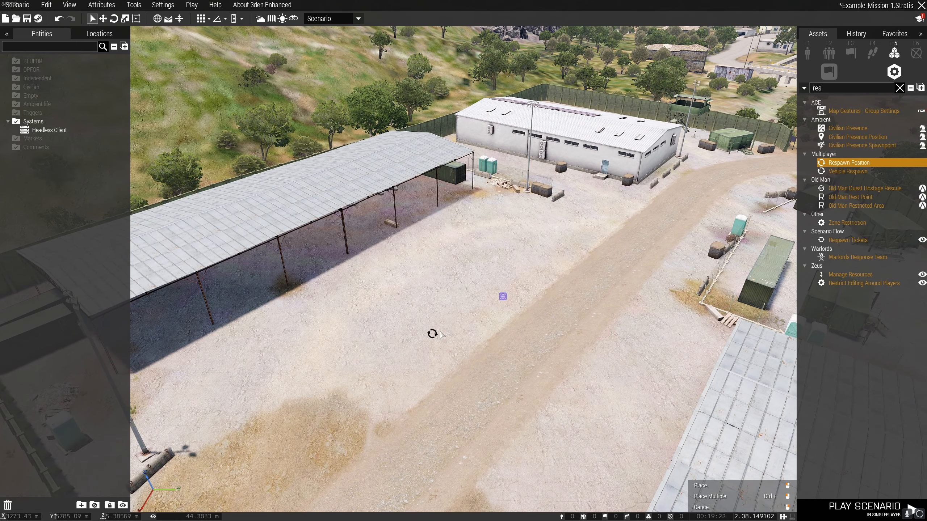
pyautogui.moveTo(555, 323)
pyautogui.mouseDown(button='right')
pyautogui.moveTo(540, 334)
pyautogui.moveTo(538, 322)
pyautogui.mouseUp(button='right')
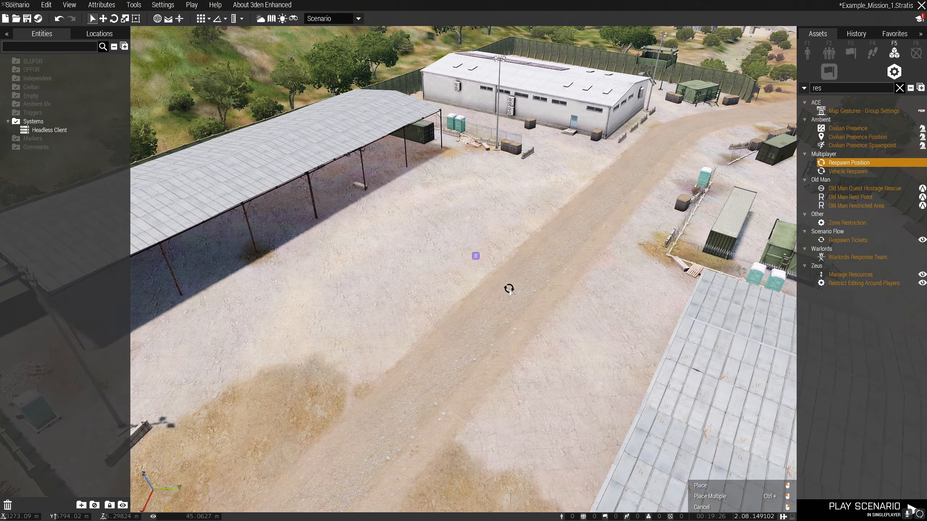
pyautogui.moveTo(500, 292); pyautogui.dragTo(528, 283, button='right')
pyautogui.click(496, 231)
pyautogui.press('d')
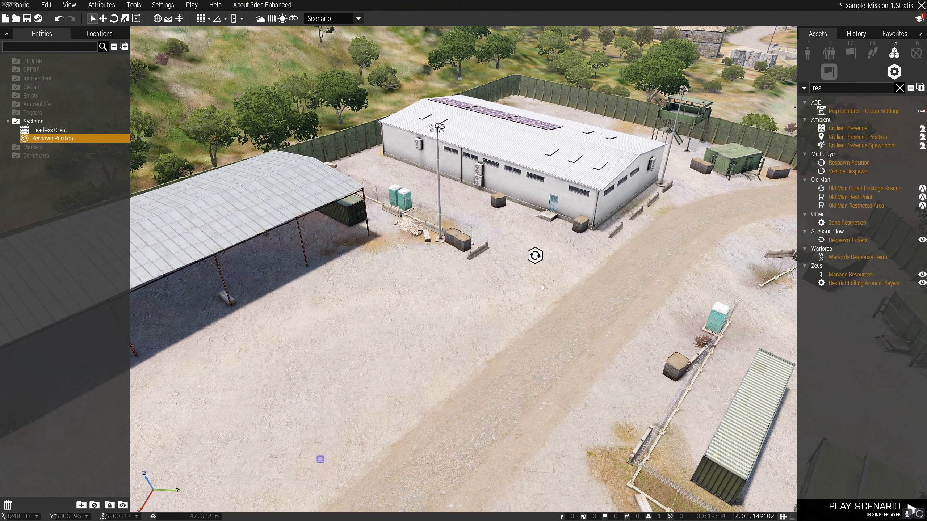
# Name the Respawn Position "Base", keep its type as Infantry, and set its side to BLUFOR.
pyautogui.doubleClick(535, 255)
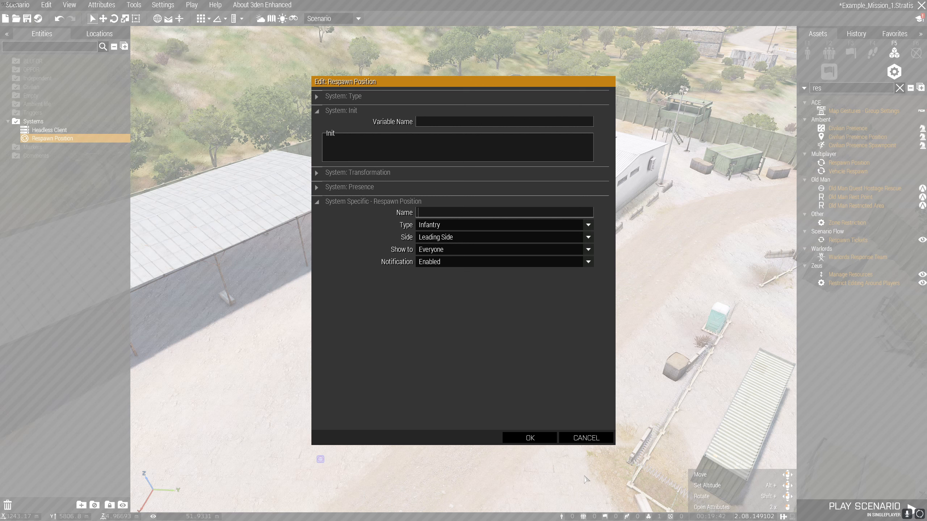
pyautogui.write('Base')
pyautogui.click(462, 225)
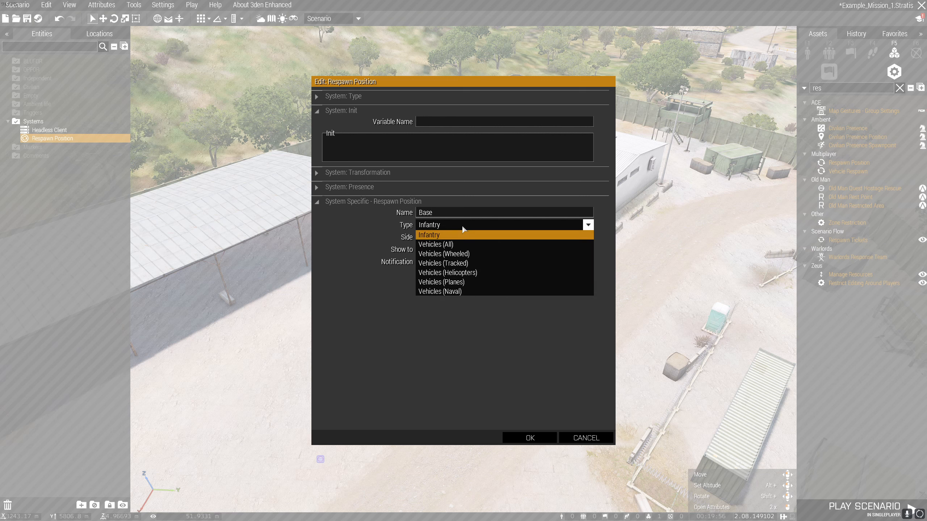
pyautogui.click(484, 227)
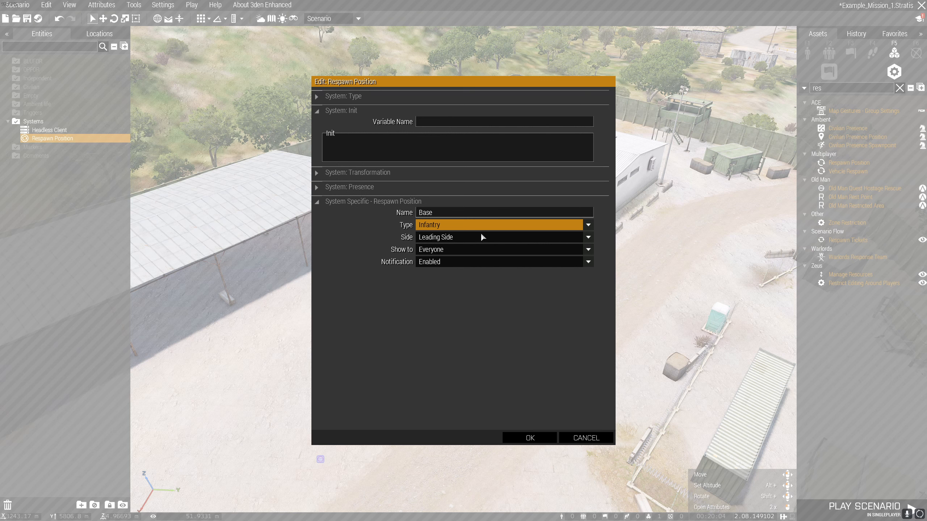
pyautogui.click(446, 237)
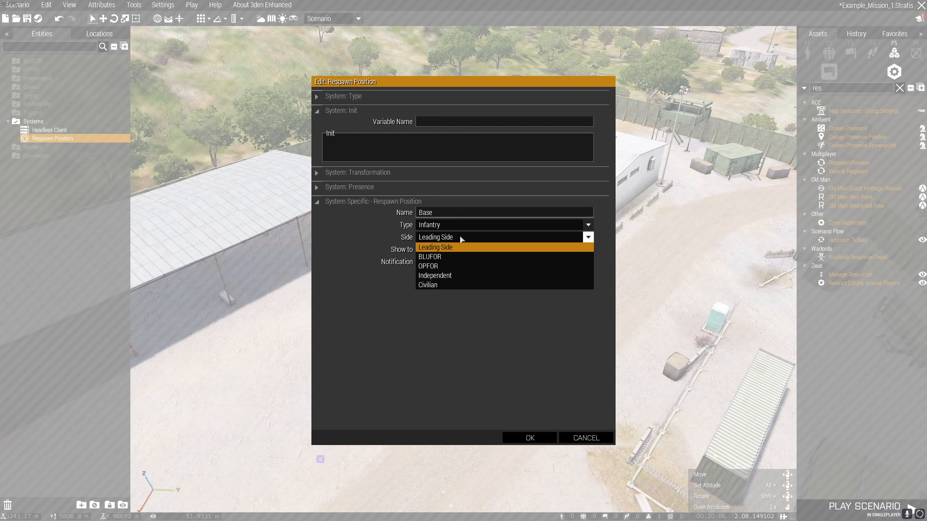
pyautogui.click(462, 258)
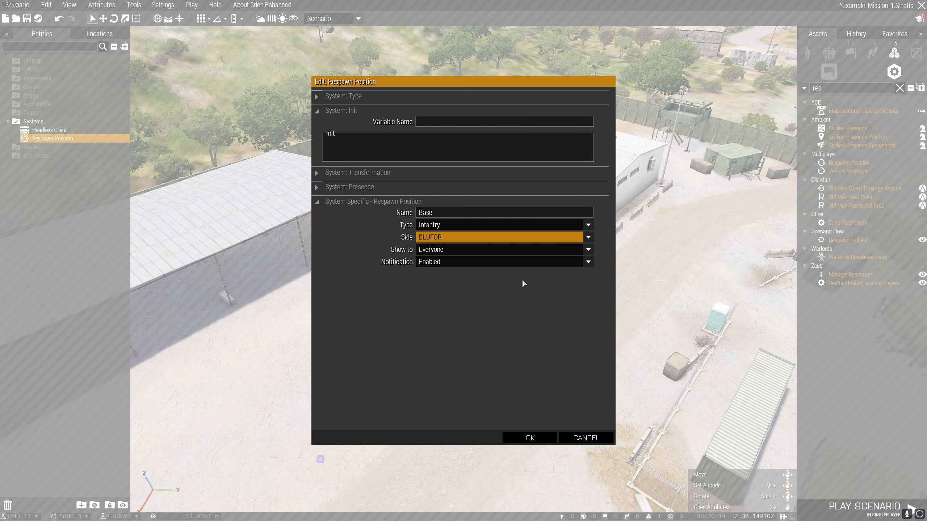
# Keep the Respawn Position shown to Everyone, set its notification to Disabled, and apply the attributes.
pyautogui.click(465, 251)
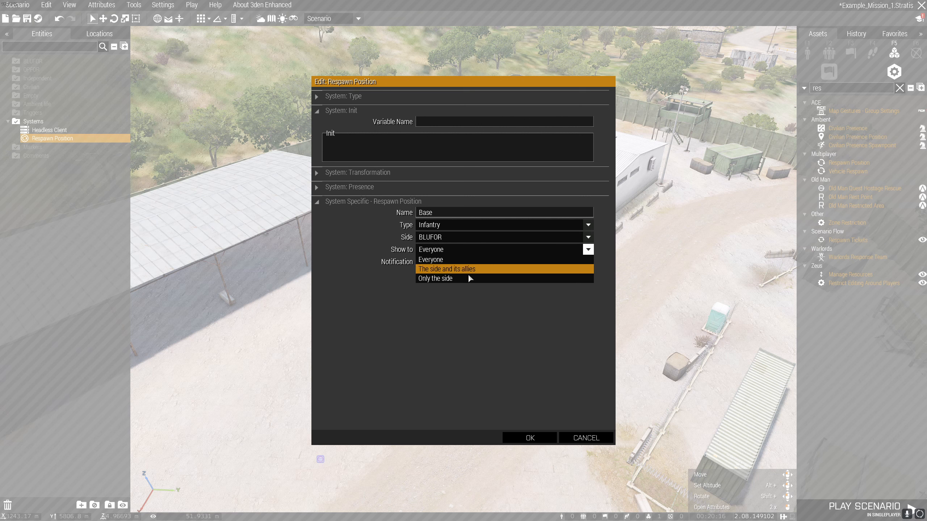
pyautogui.click(463, 259)
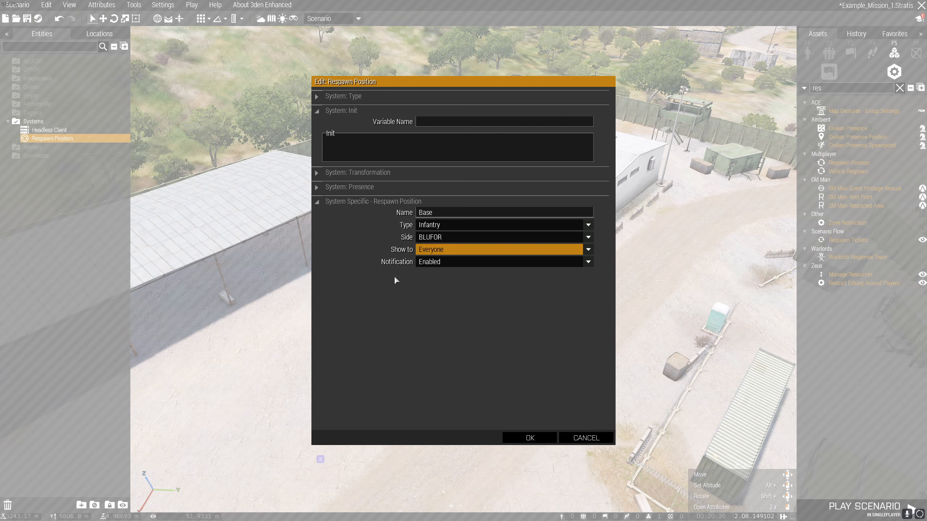
pyautogui.click(456, 262)
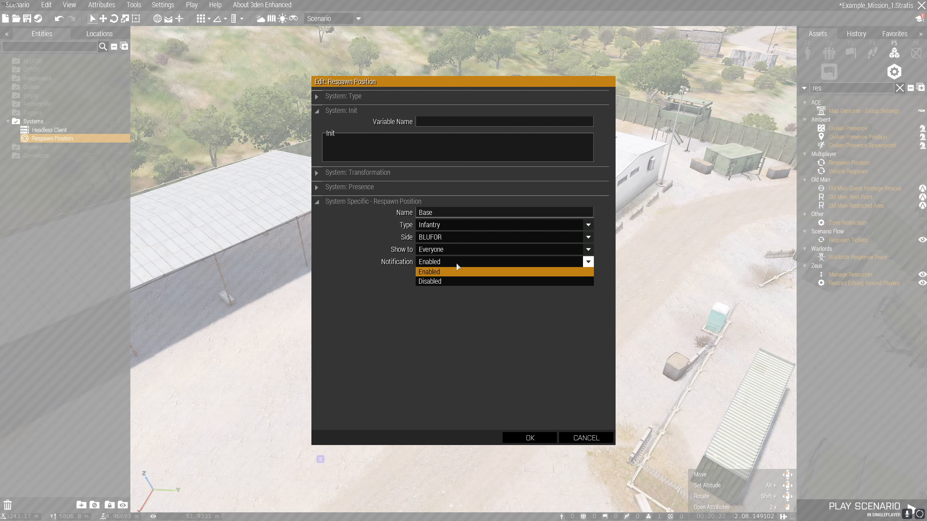
pyautogui.click(462, 281)
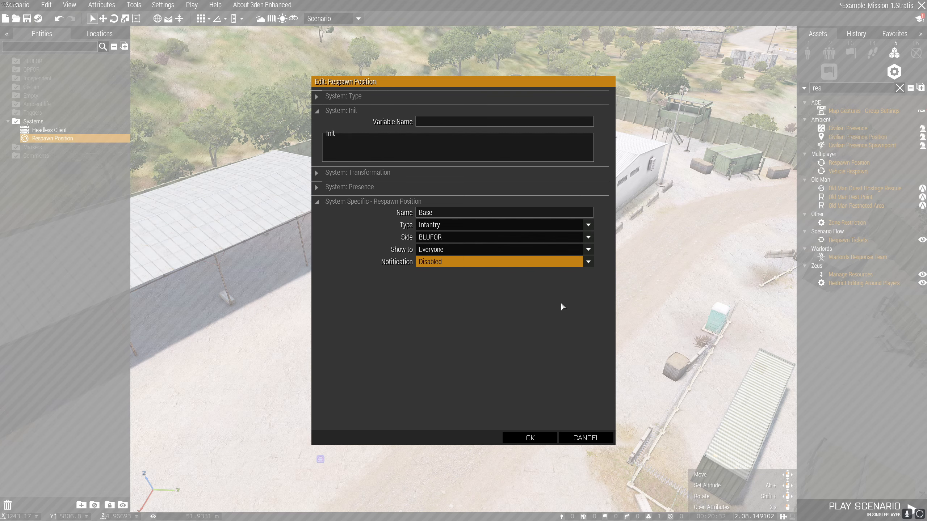
pyautogui.click(513, 438)
pyautogui.click(510, 438)
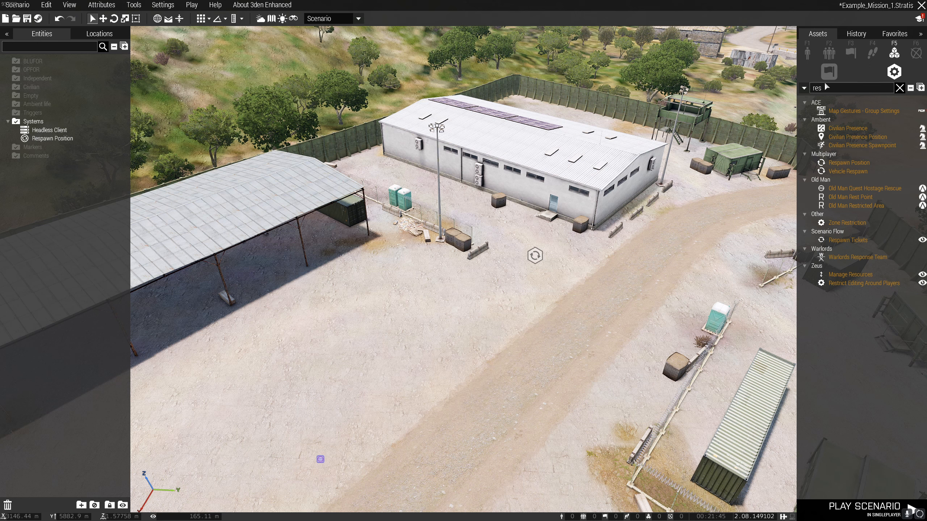
# Search the system modules for "game" and place the Zeus Game Master module on the open ground near the Respawn Position.
pyautogui.press('BackSpace')
pyautogui.press('BackSpace')
pyautogui.press('BackSpace')
pyautogui.write('ze')
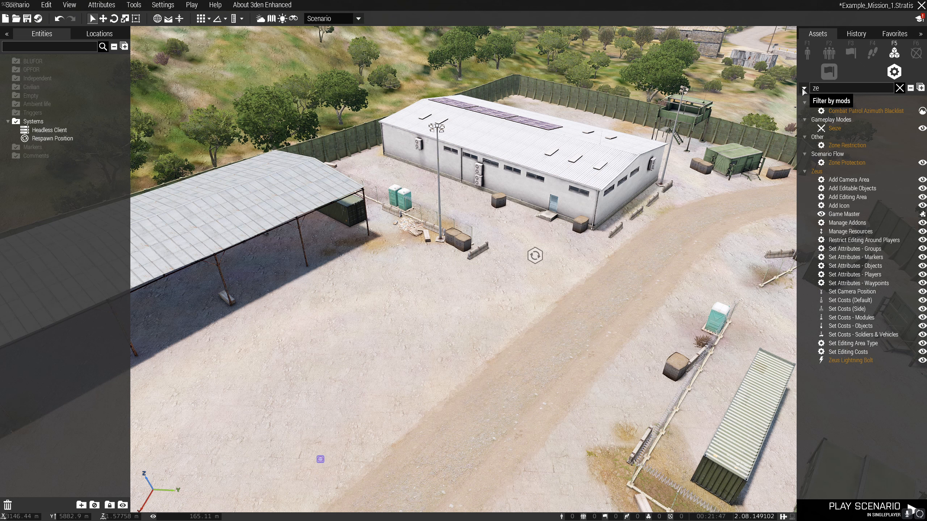
pyautogui.press('BackSpace')
pyautogui.press('BackSpace')
pyautogui.write('game')
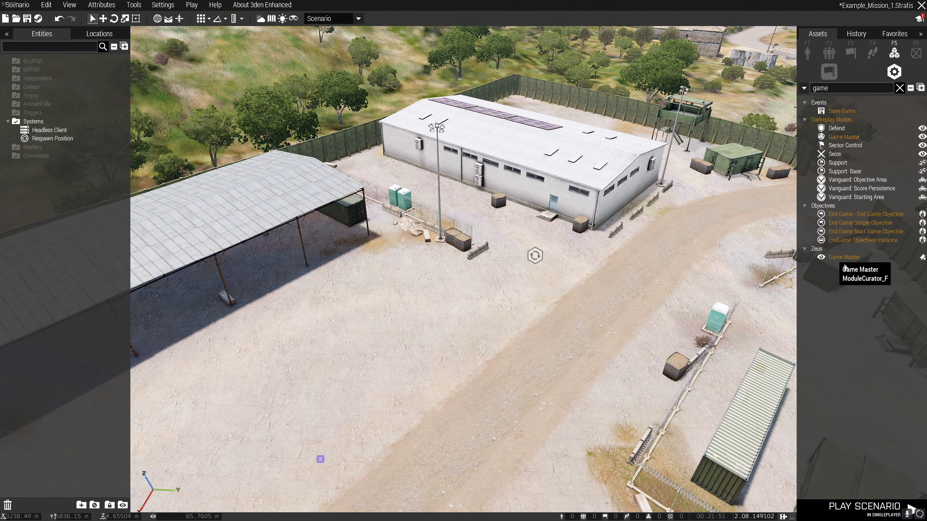
pyautogui.click(851, 259)
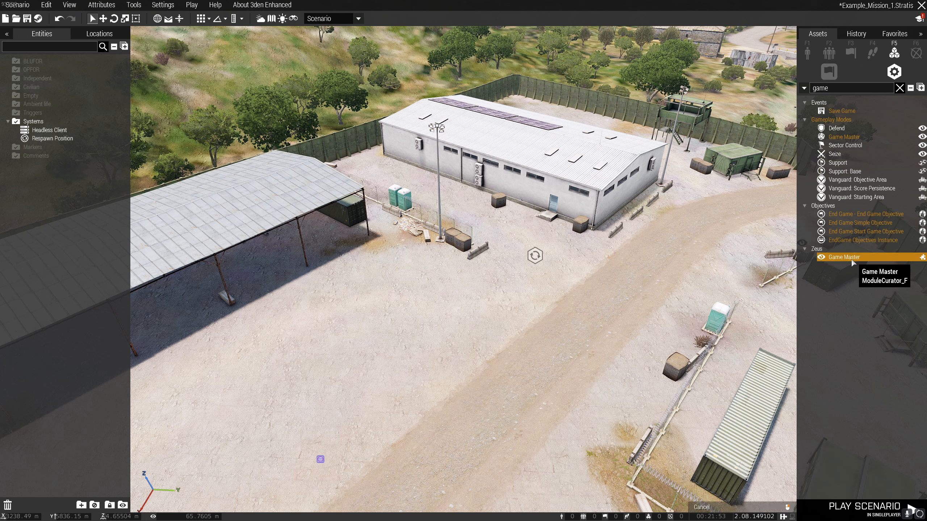
pyautogui.click(424, 339)
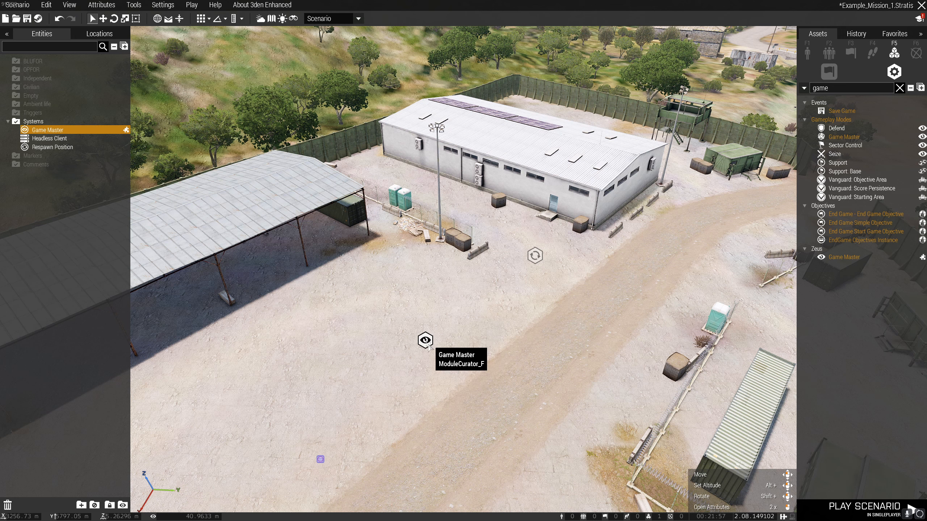
pyautogui.moveTo(427, 347)
pyautogui.mouseDown()
pyautogui.moveTo(436, 352)
pyautogui.moveTo(425, 352)
pyautogui.moveTo(437, 343)
pyautogui.moveTo(426, 349)
pyautogui.mouseUp()
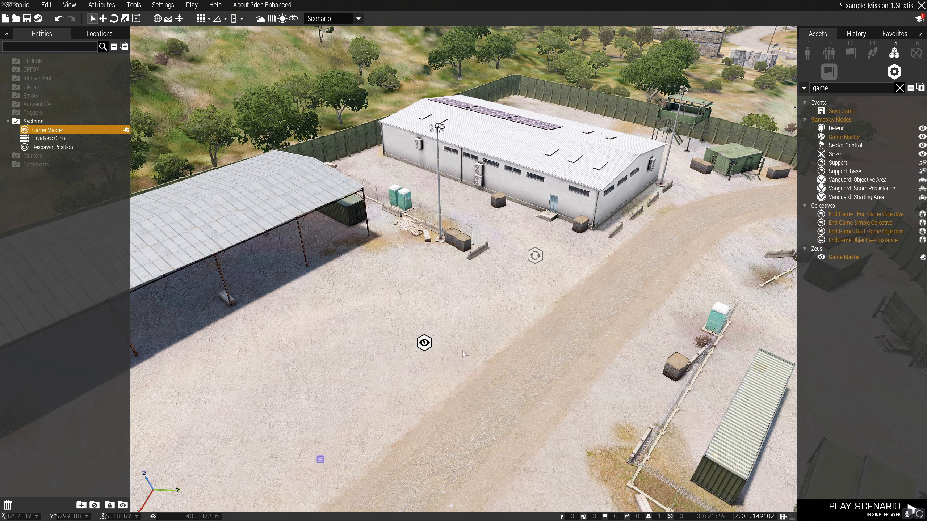
pyautogui.click(464, 354)
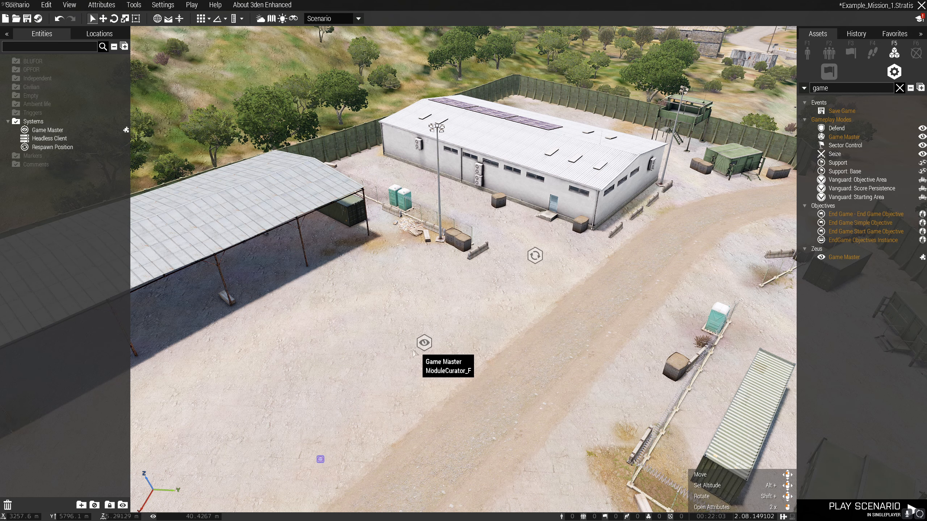
# Set the Game Master module's owner to ZEUS_1, keep all official addons as default, and apply the attributes.
pyautogui.moveTo(515, 355); pyautogui.dragTo(491, 352, button='right')
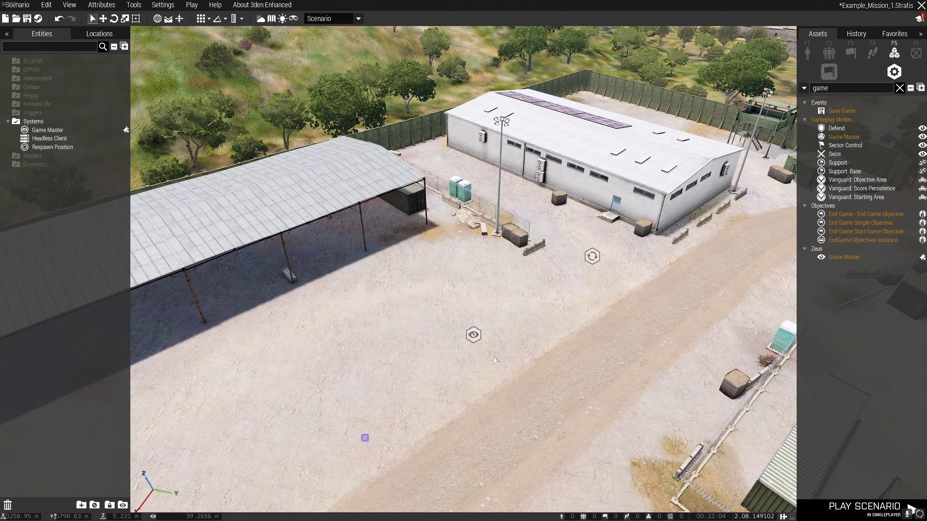
pyautogui.doubleClick(476, 336)
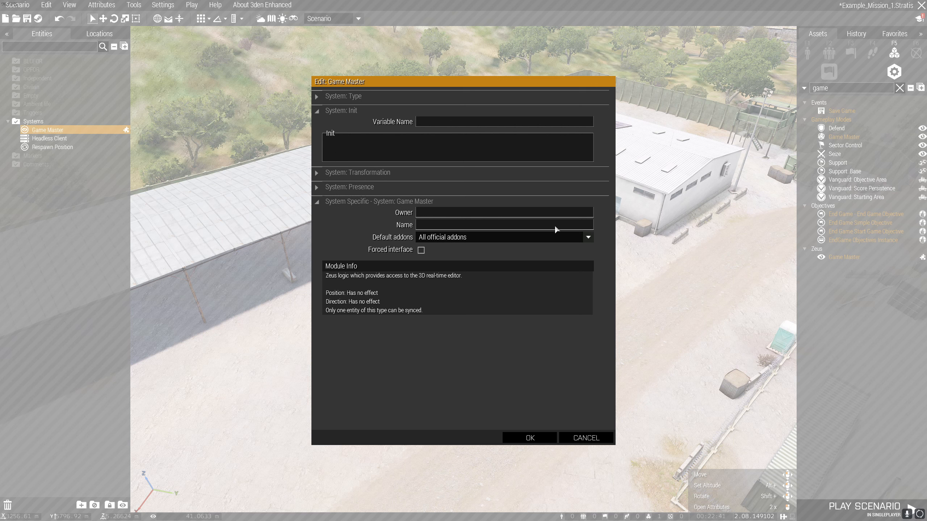
pyautogui.write('ZEUS_1')
pyautogui.moveTo(413, 215)
pyautogui.click(529, 438)
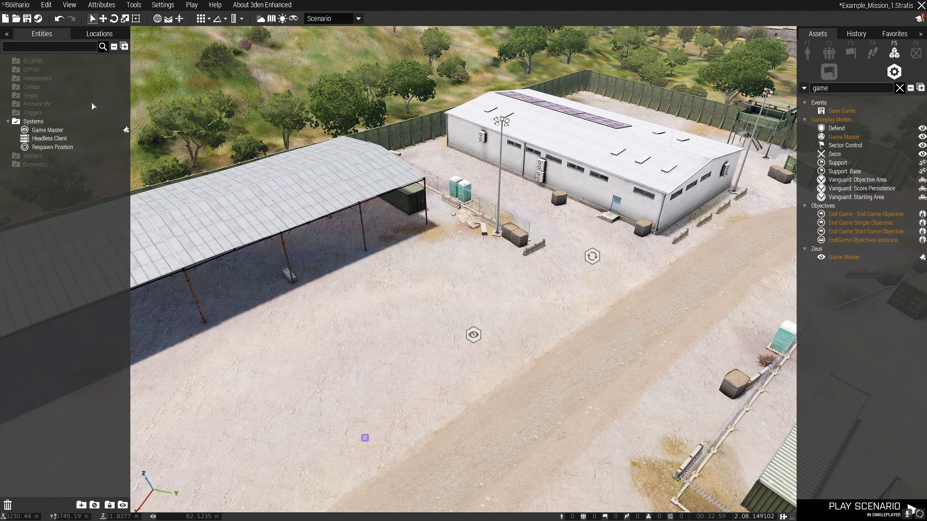
pyautogui.click(27, 18)
# Clear the module search and place a BLUFOR NATO Rifleman at the edge of the dirt road.
pyautogui.click(899, 88)
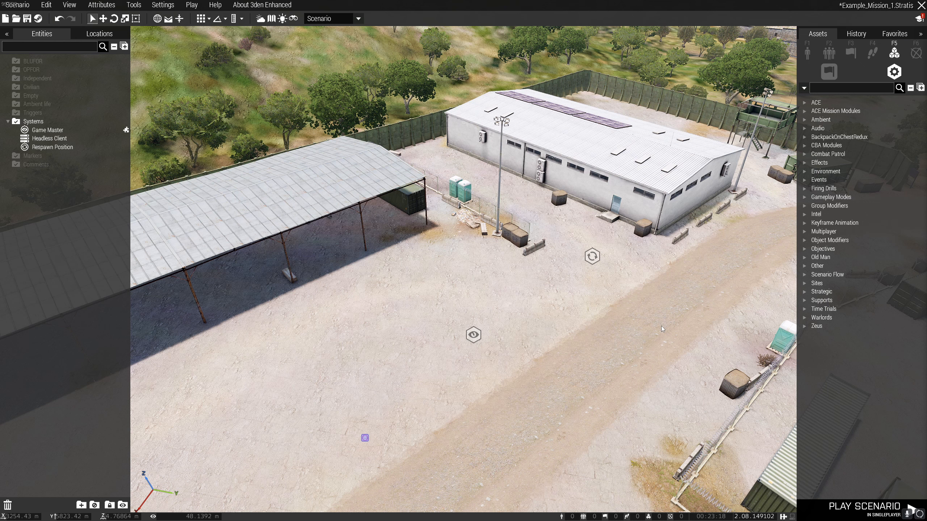
pyautogui.click(807, 57)
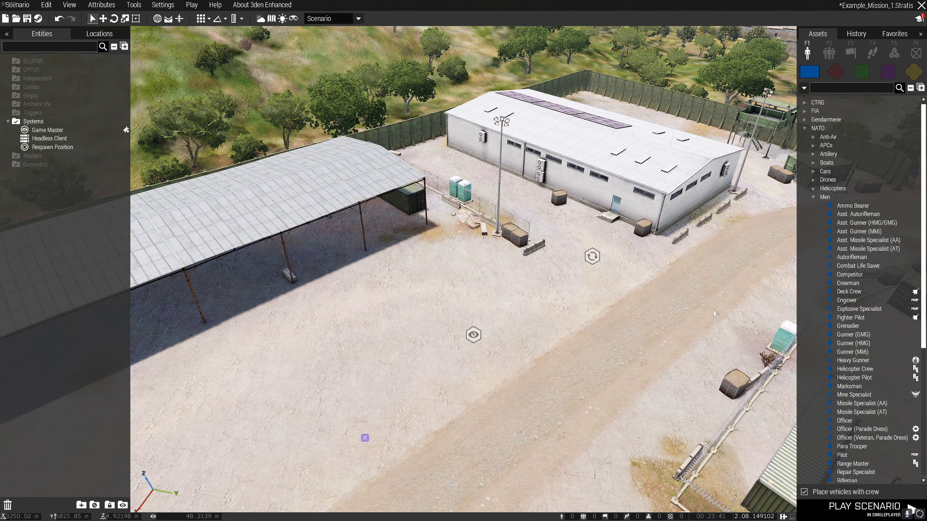
pyautogui.scroll(-1, 819, 304)
pyautogui.scroll(-5, 819, 304)
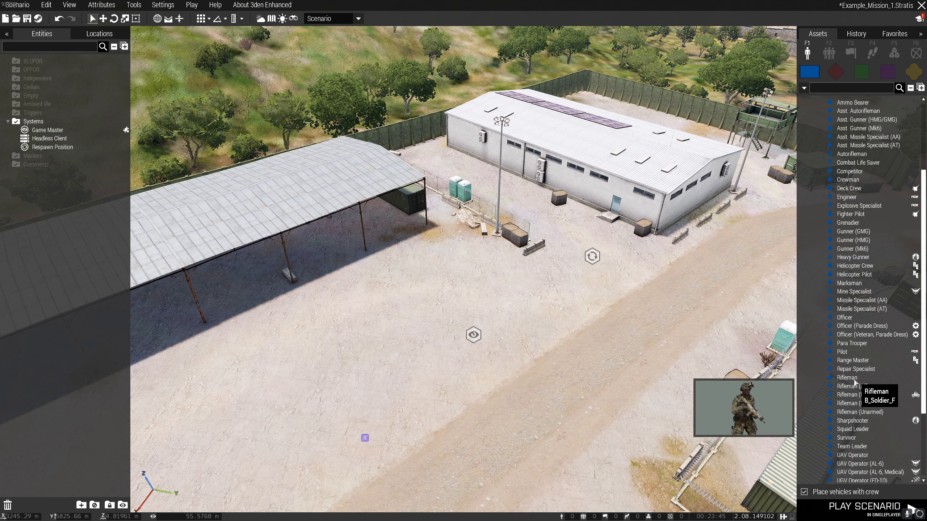
pyautogui.click(850, 378)
pyautogui.click(522, 411)
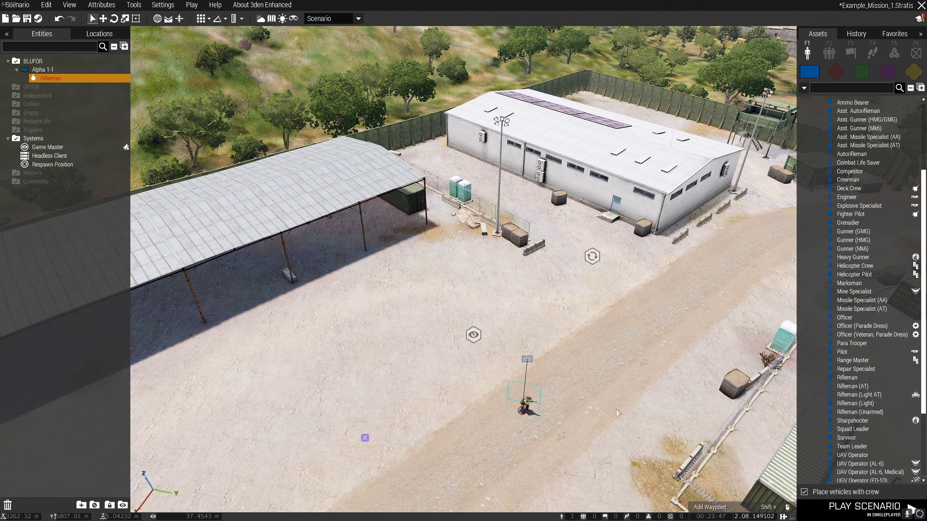
# Give the Rifleman the variable name ZEUS_1 and the role description "Player 1 (Zeus)", and apply the attributes.
pyautogui.scroll(8, 591, 410)
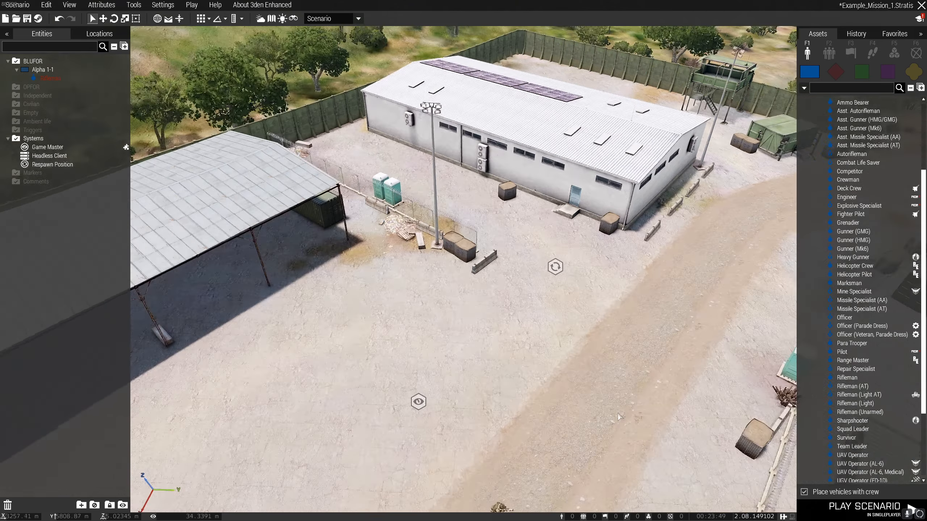
pyautogui.scroll(-2, 556, 358)
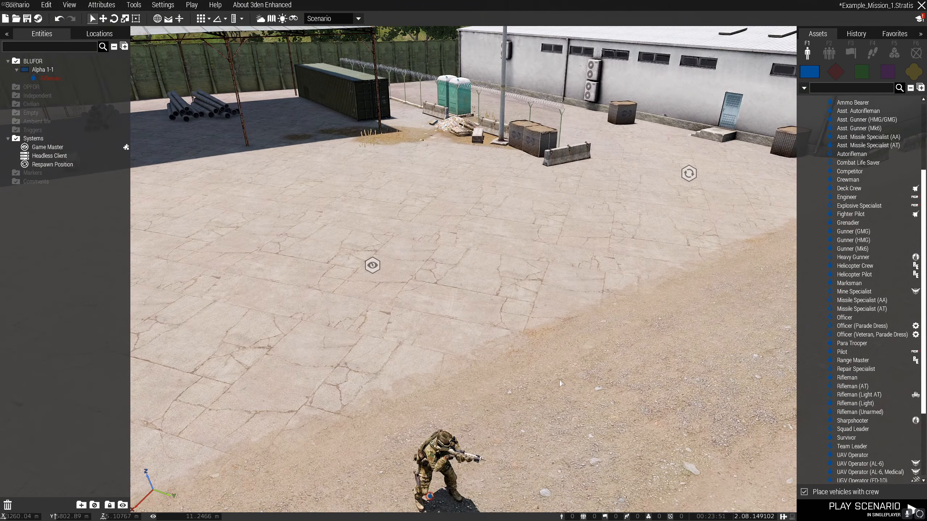
pyautogui.moveTo(559, 379); pyautogui.dragTo(503, 421, button='right')
pyautogui.press('s')
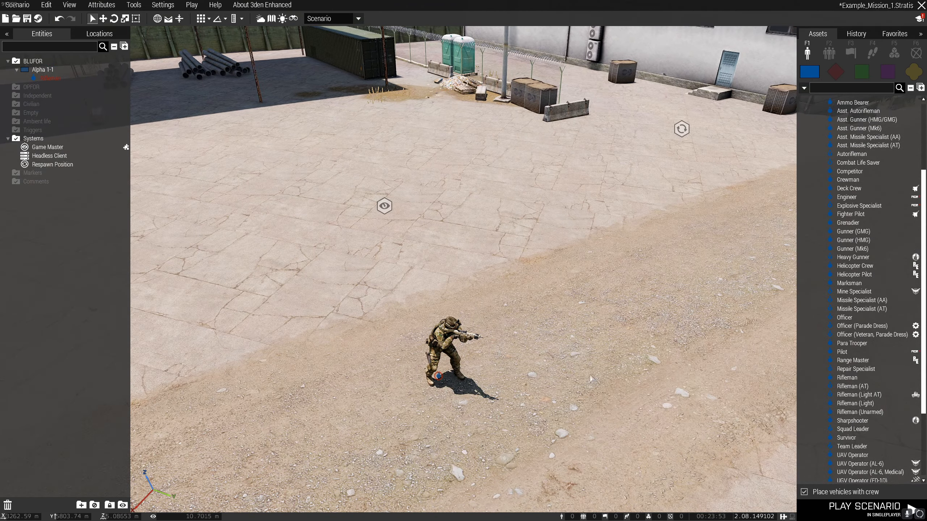
pyautogui.scroll(-2, 608, 376)
pyautogui.moveTo(608, 376); pyautogui.dragTo(545, 383, button='right')
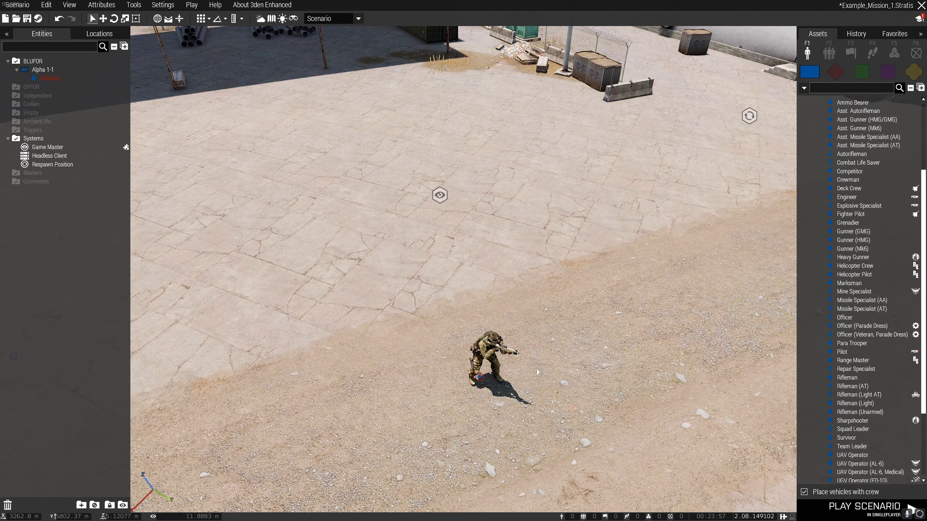
pyautogui.press('s')
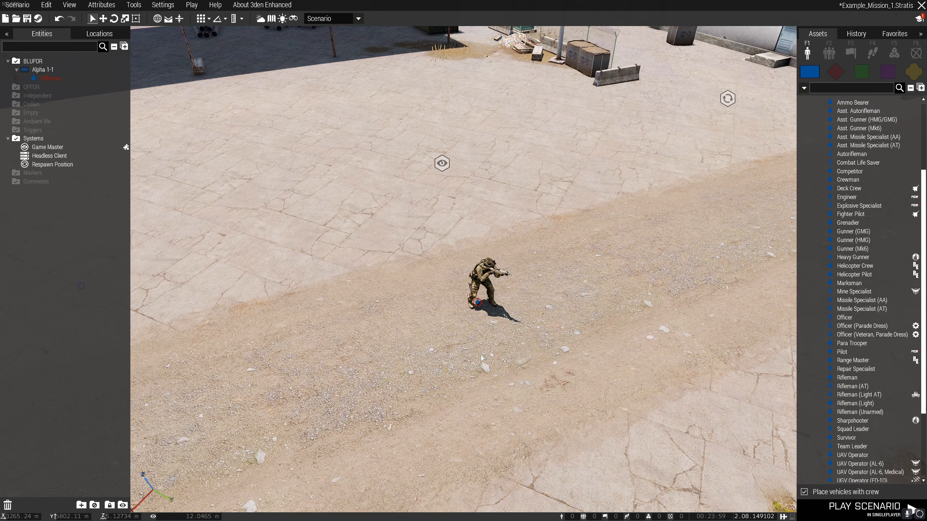
pyautogui.moveTo(527, 365); pyautogui.dragTo(485, 327, button='right')
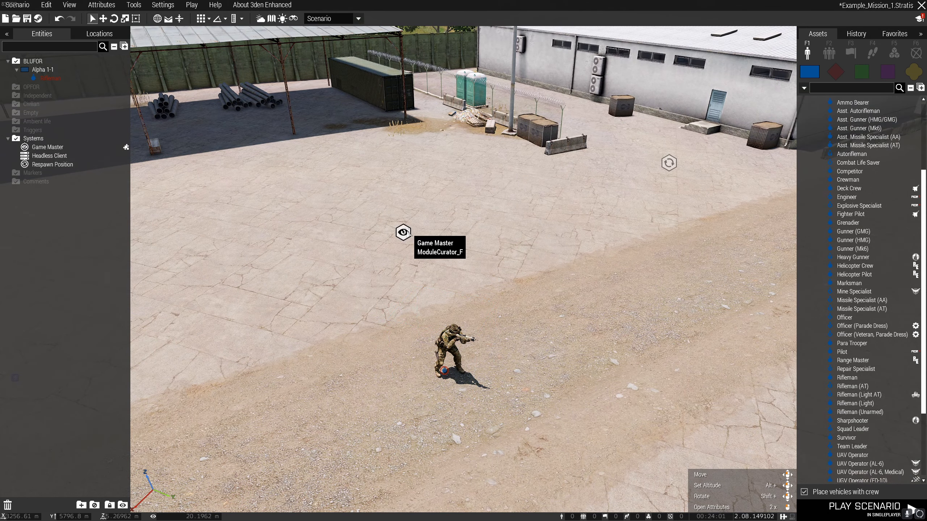
pyautogui.doubleClick(449, 350)
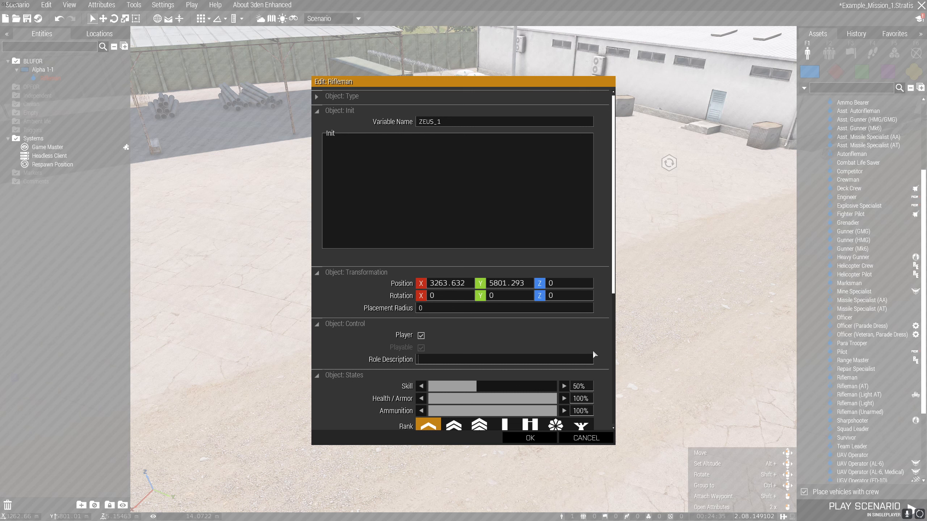
pyautogui.write('Player 1 (Zeus')
pyautogui.click(536, 439)
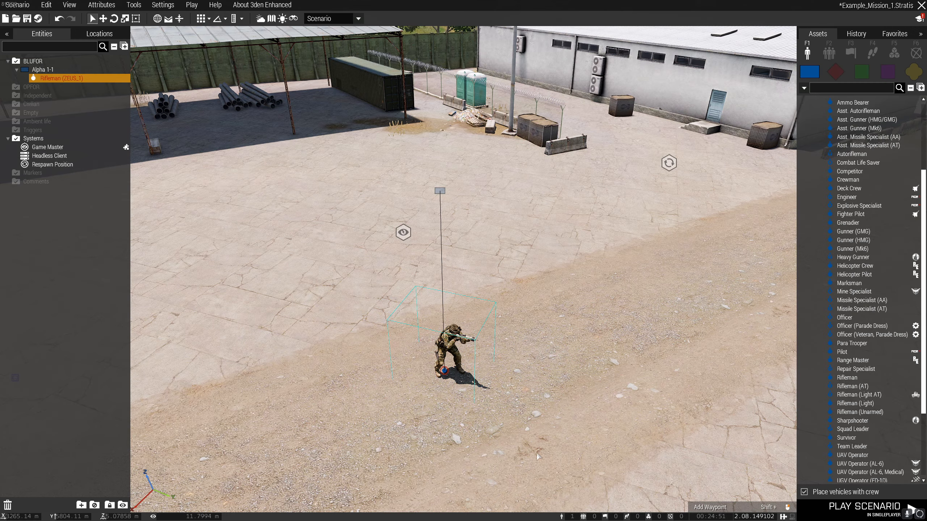
# Place a second NATO Rifleman in group Alpha 1-1, right beside the ZEUS_1 Rifleman on the dirt road.
pyautogui.click(535, 457)
pyautogui.scroll(-5, 546, 440)
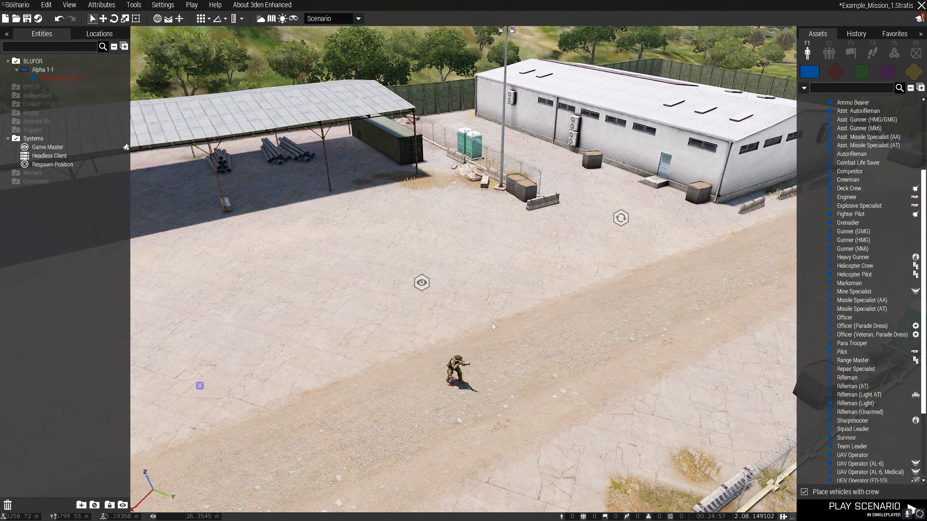
pyautogui.press('a')
pyautogui.moveTo(598, 376); pyautogui.dragTo(626, 385, button='right')
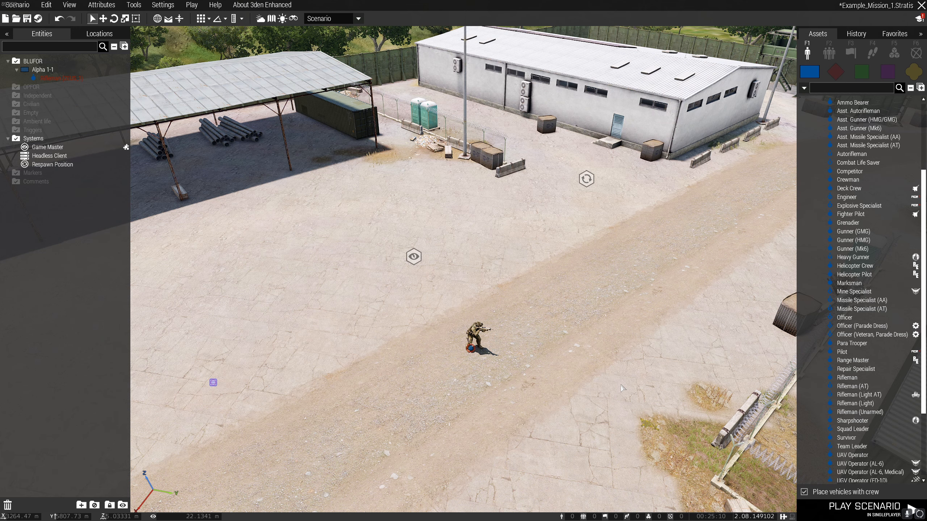
pyautogui.moveTo(620, 385)
pyautogui.mouseDown(button='right')
pyautogui.moveTo(572, 372)
pyautogui.moveTo(607, 380)
pyautogui.moveTo(617, 396)
pyautogui.mouseUp(button='right')
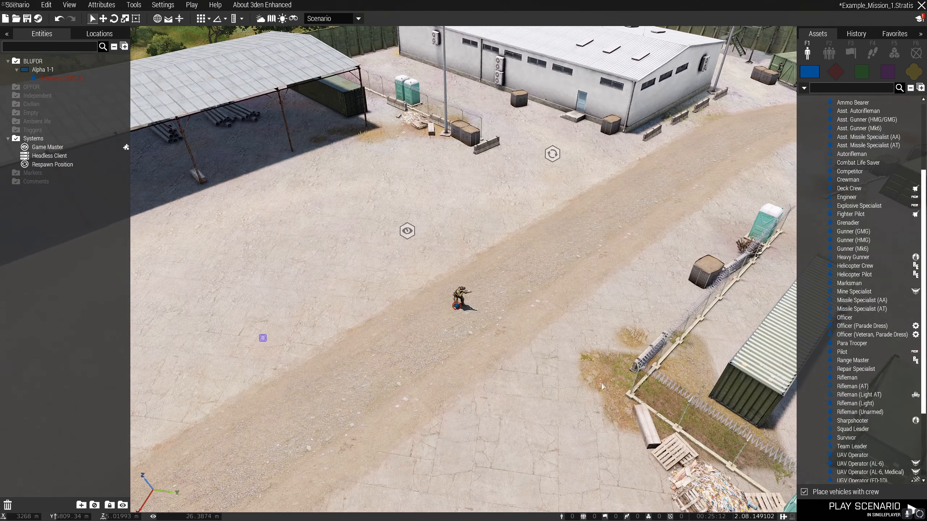
pyautogui.moveTo(563, 356); pyautogui.dragTo(558, 348, button='right')
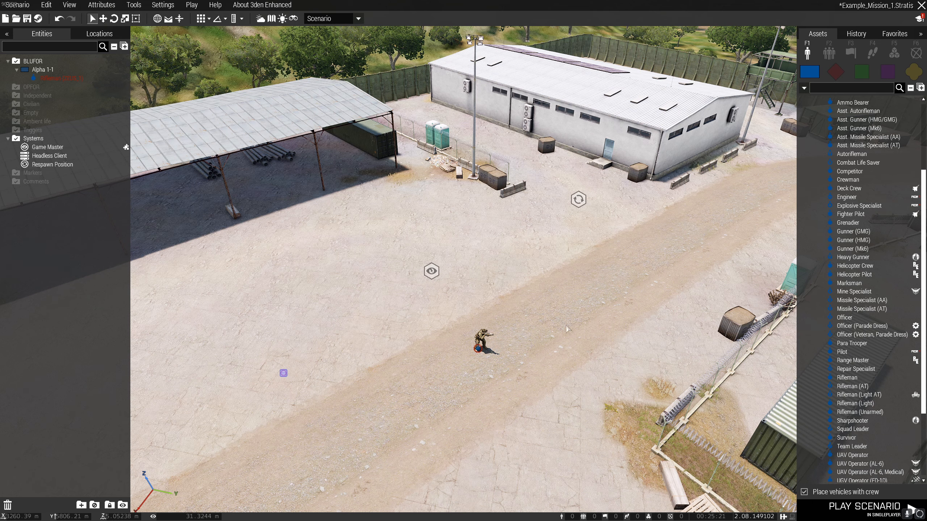
pyautogui.click(850, 377)
pyautogui.scroll(3, 502, 371)
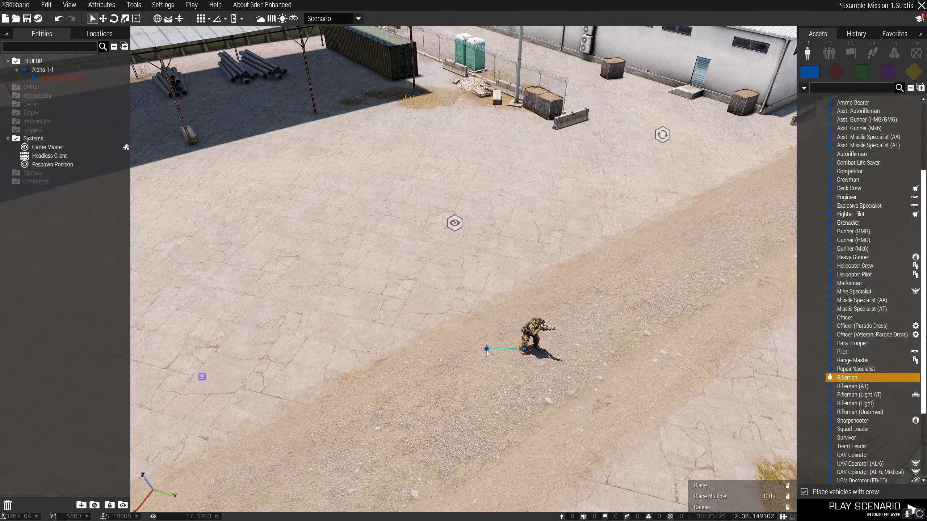
pyautogui.click(482, 359)
pyautogui.click(569, 399)
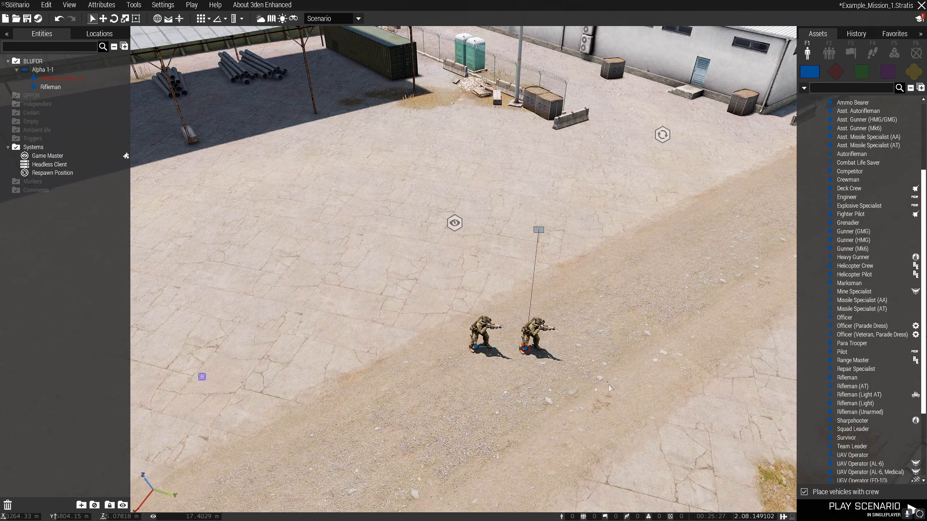
# Try to turn off the Player option for the ZEUS_1 Rifleman and close its attributes.
pyautogui.moveTo(608, 385); pyautogui.dragTo(562, 373, button='right')
pyautogui.press('w')
pyautogui.scroll(3, 563, 340)
pyautogui.scroll(3, 562, 342)
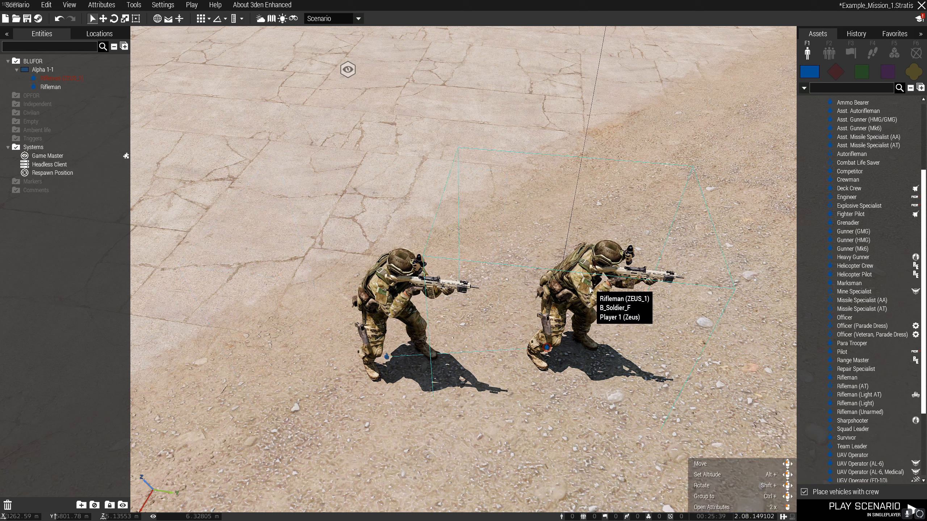
pyautogui.click(584, 310)
pyautogui.doubleClick(582, 305)
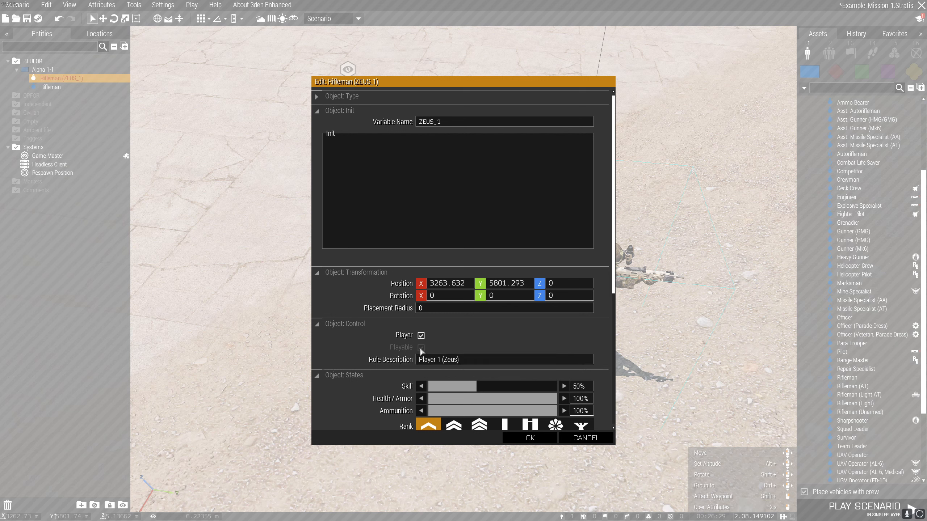
pyautogui.click(421, 335)
pyautogui.click(530, 438)
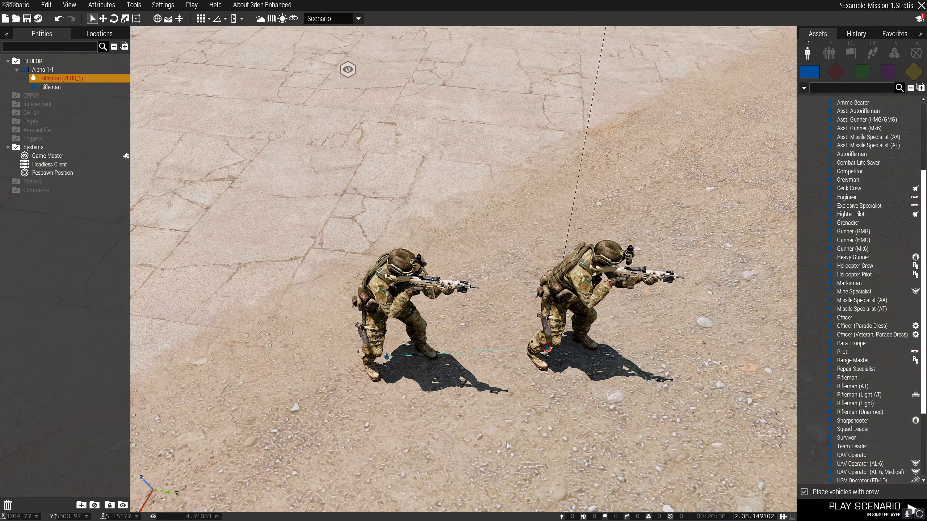
# Make the second Rifleman Playable, set its role description to "Player 2", and apply the attributes.
pyautogui.doubleClick(403, 313)
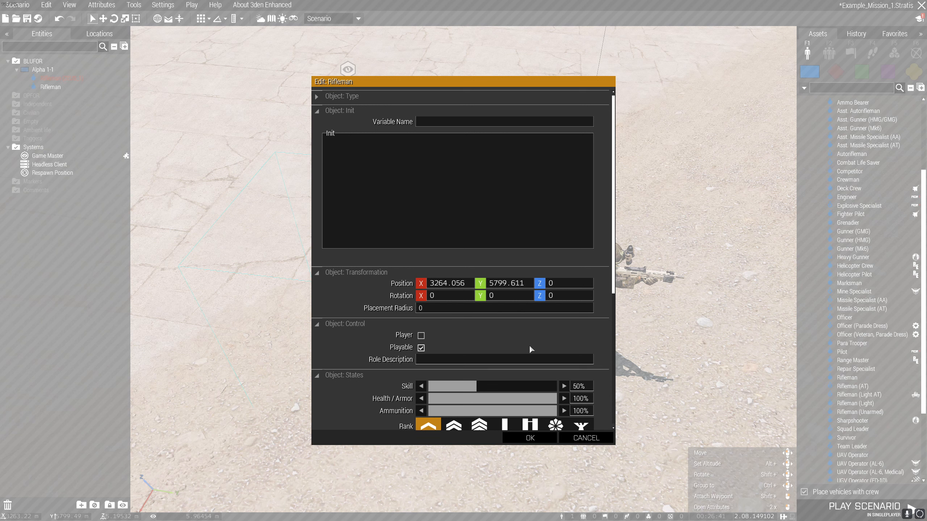
pyautogui.click(514, 360)
pyautogui.write('Player 2')
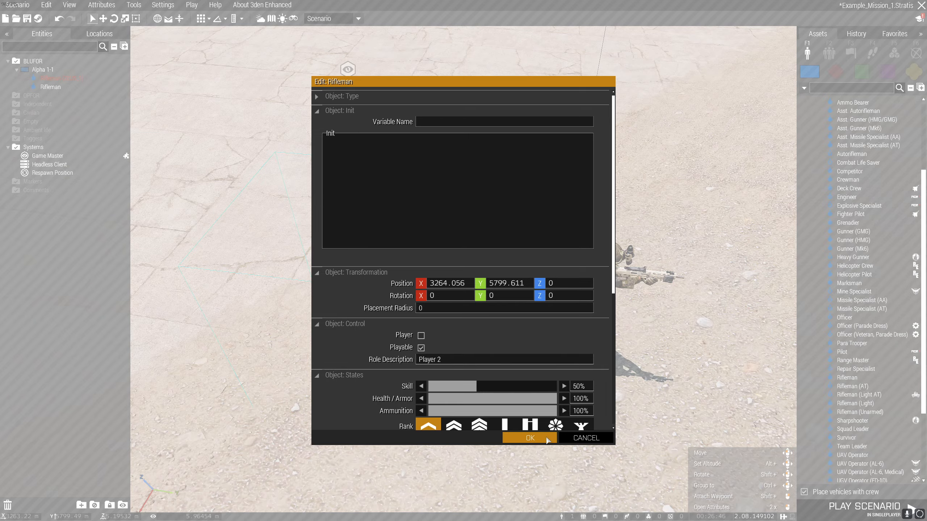
pyautogui.click(530, 439)
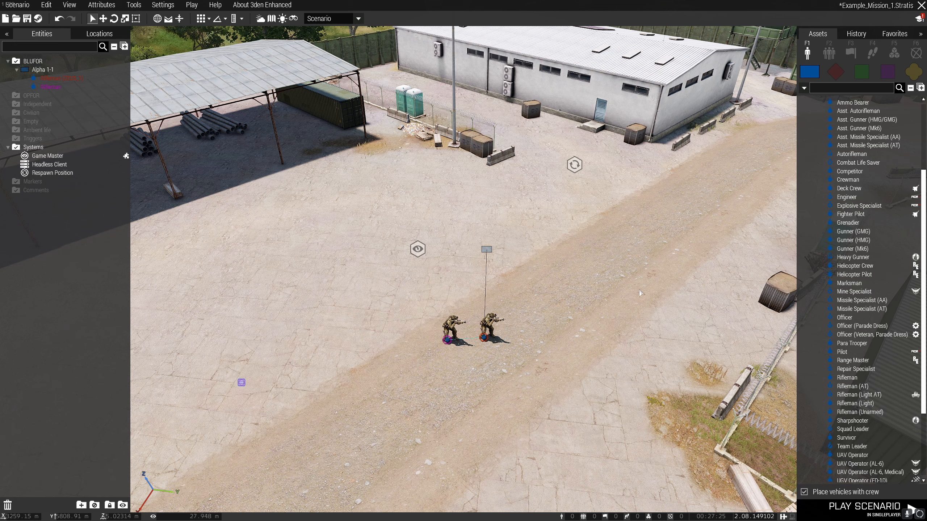
pyautogui.moveTo(578, 287); pyautogui.dragTo(570, 259, button='right')
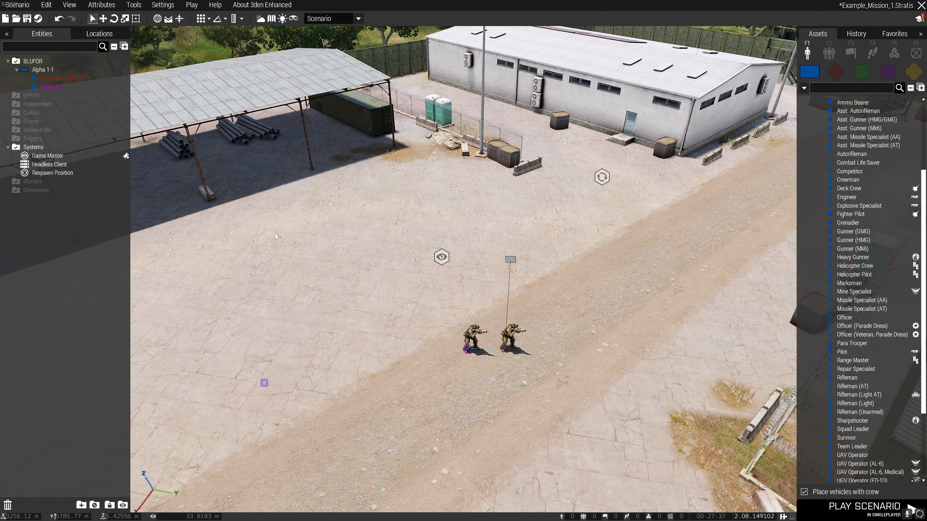
pyautogui.moveTo(322, 297); pyautogui.dragTo(322, 297, button='right')
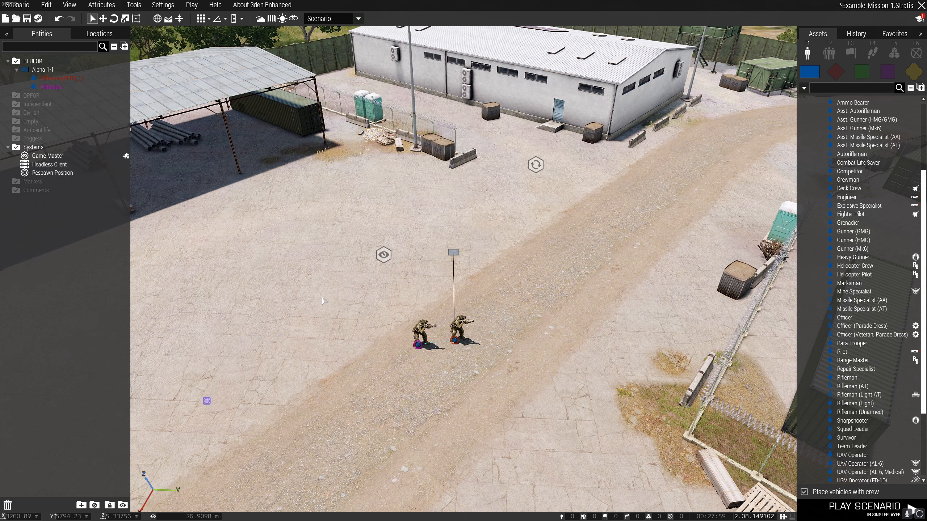
# Export the Example_Mission_1 scenario on Stratis as a multiplayer mission.
pyautogui.click(20, 5)
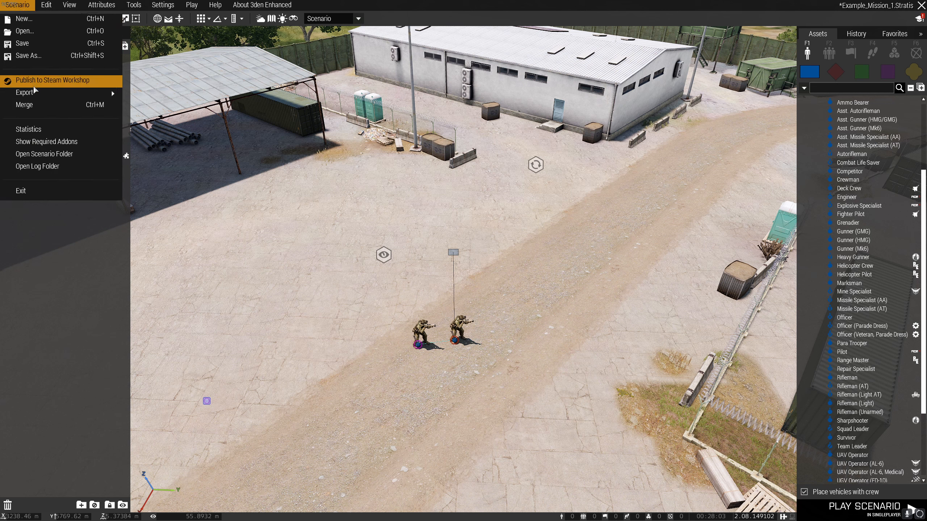
pyautogui.moveTo(34, 92)
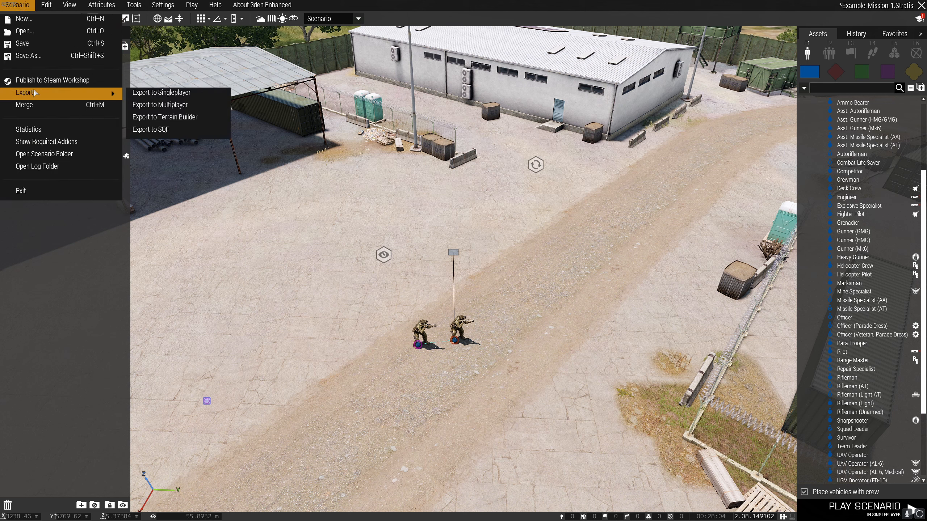
pyautogui.click(201, 105)
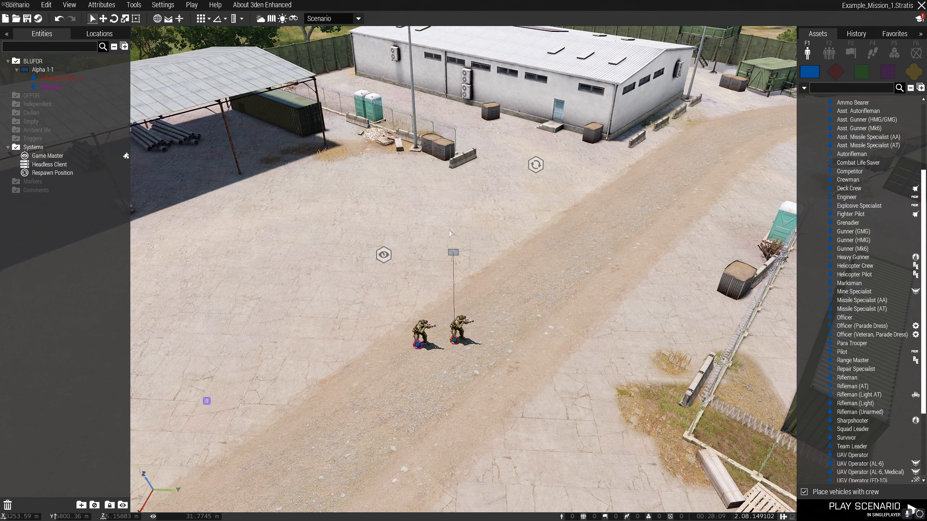
# Play the scenario in multiplayer by hosting a LAN server with the preset server settings.
pyautogui.click(196, 6)
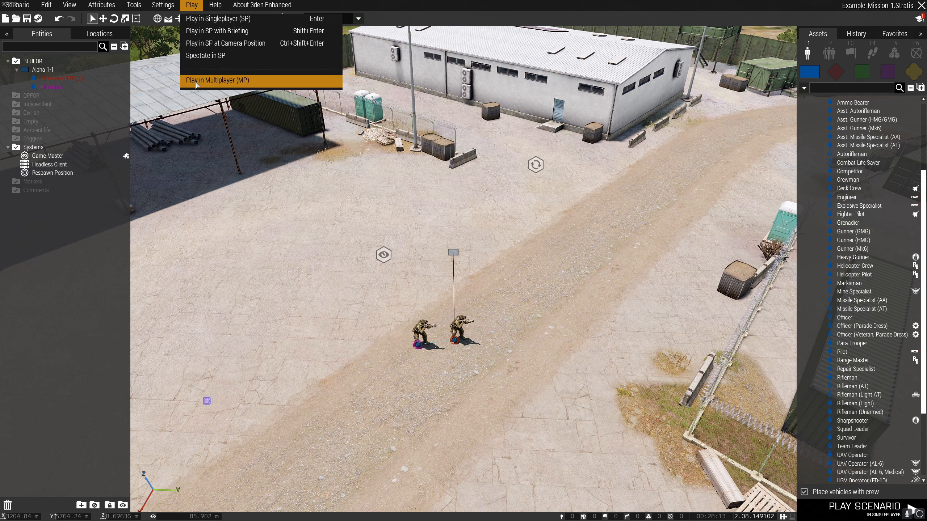
pyautogui.click(197, 80)
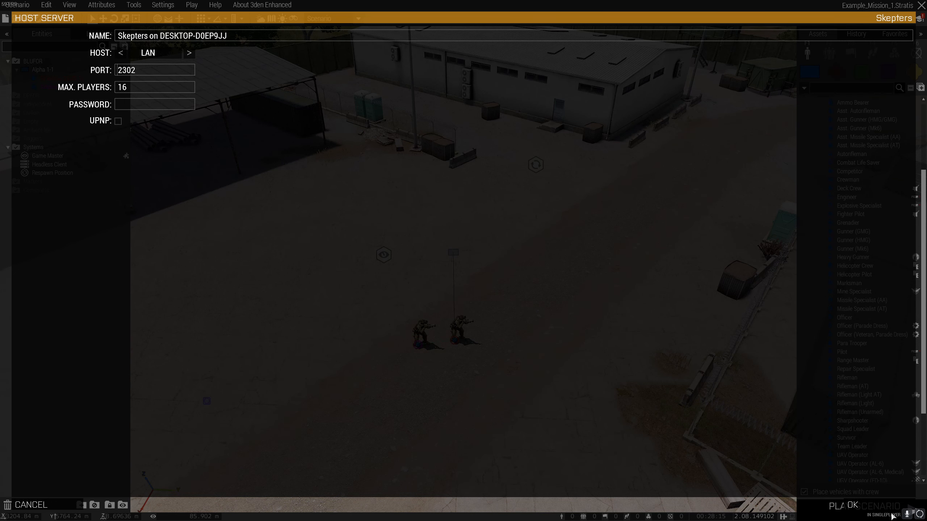
pyautogui.click(890, 508)
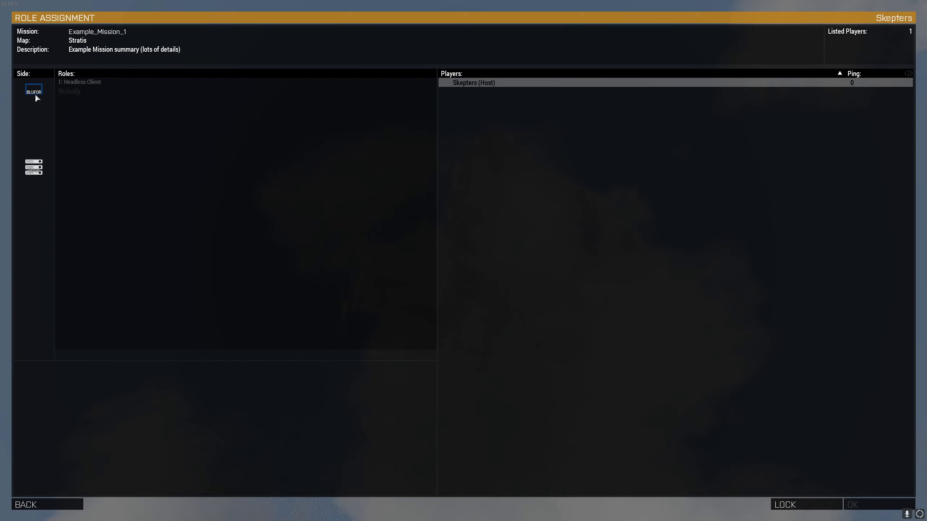
# Take the BLUFOR role "Player 1 (Zeus)", start the mission past the briefing map, and spawn at Base.
pyautogui.click(35, 93)
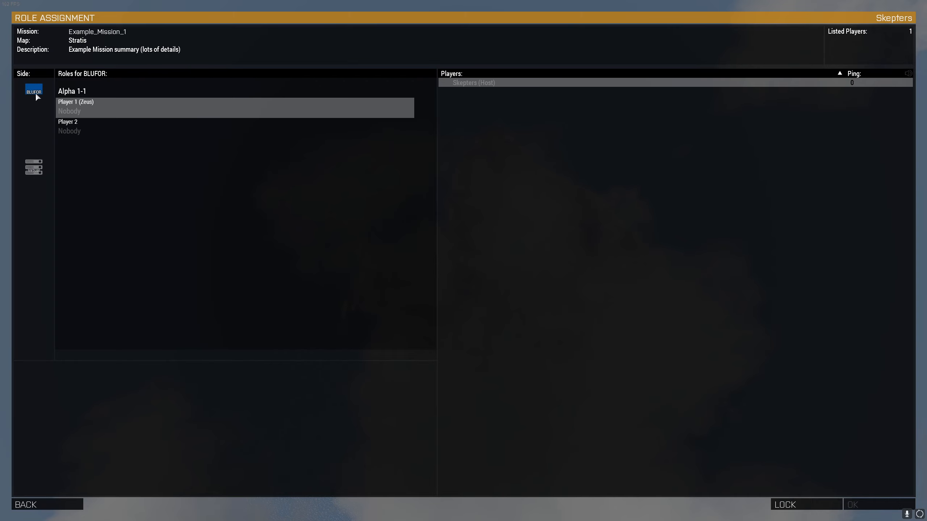
pyautogui.click(79, 106)
pyautogui.click(853, 505)
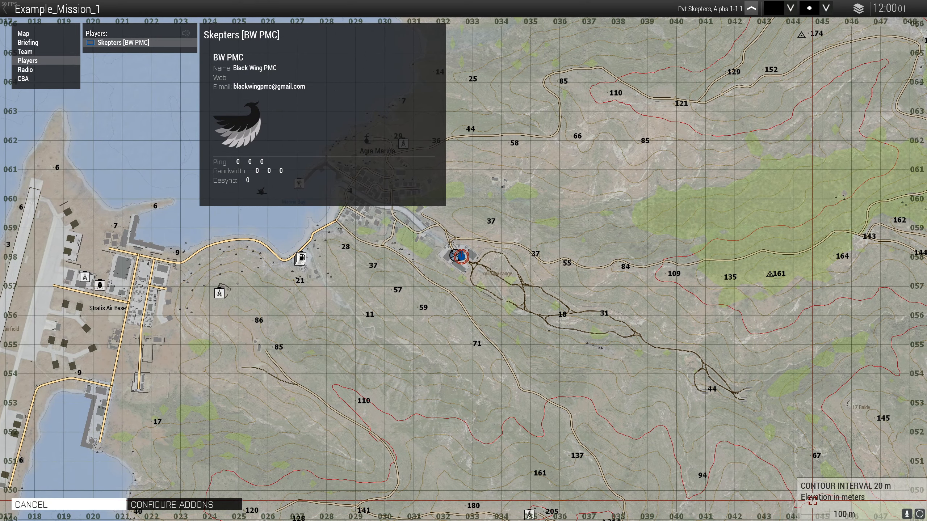
pyautogui.click(824, 504)
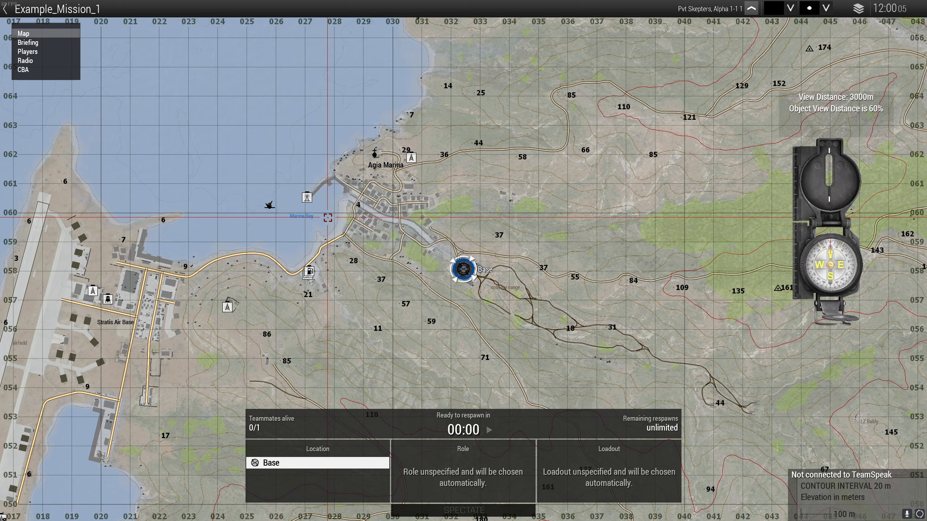
pyautogui.click(464, 427)
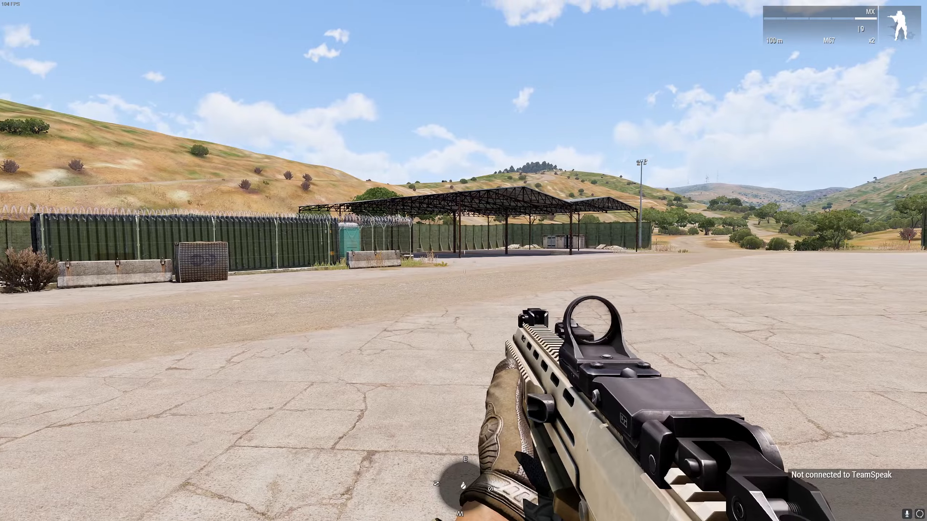
# Switch to the third-person view and test the respawn by respawning the soldier at Base.
pyautogui.press('KP_Enter')
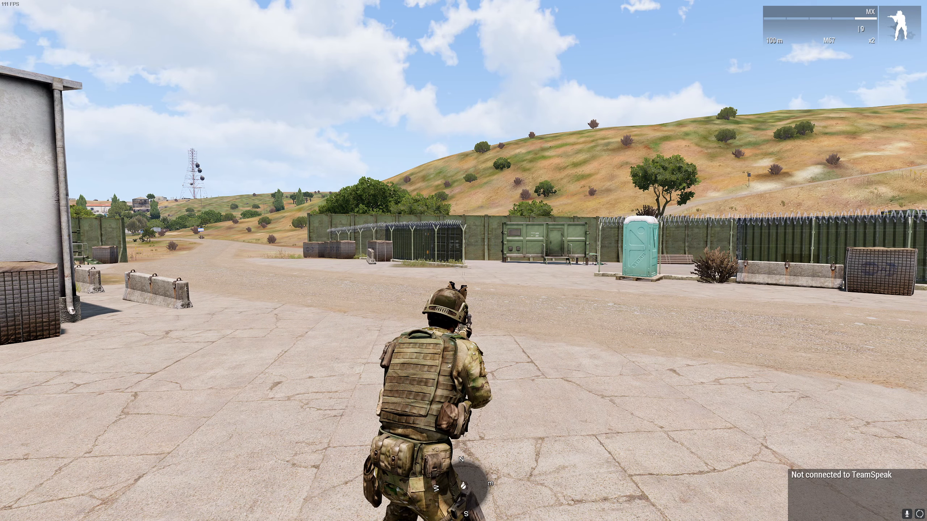
pyautogui.press('Escape')
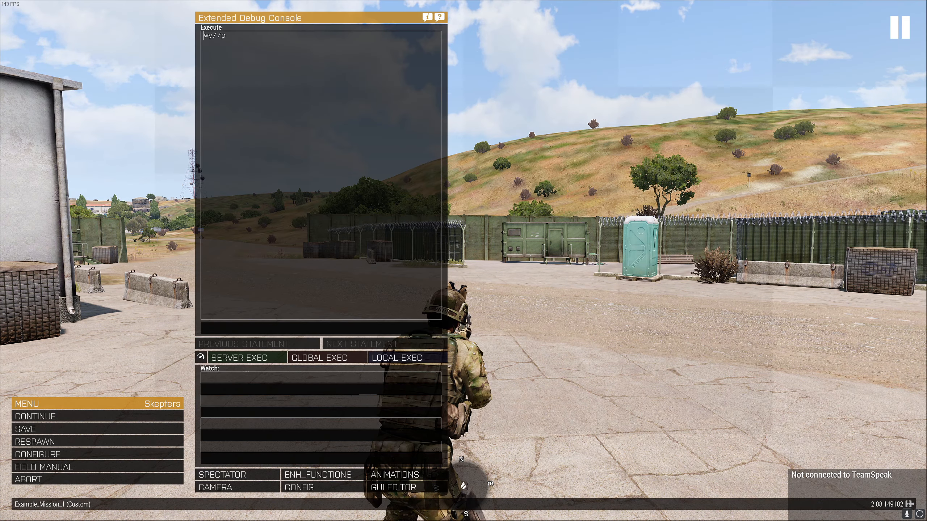
pyautogui.click(73, 445)
pyautogui.click(401, 281)
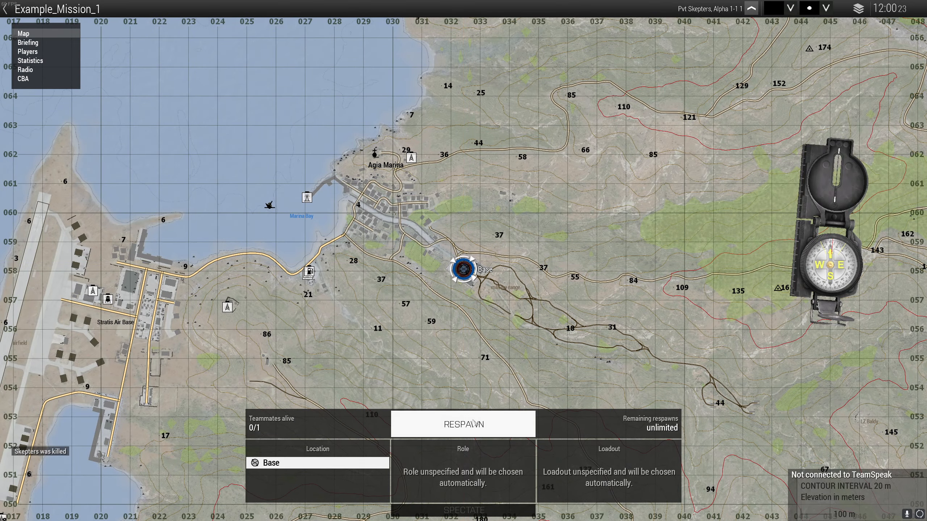
pyautogui.click(474, 423)
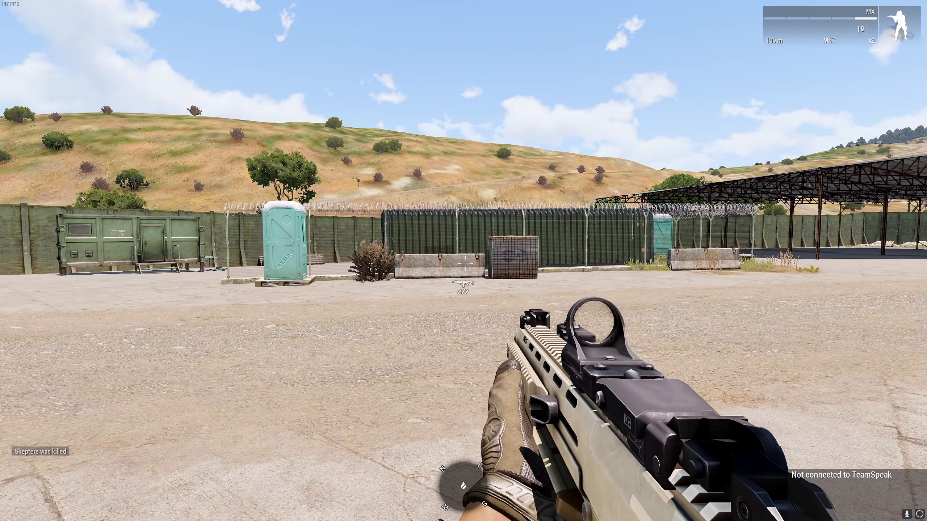
# Open the Zeus interface, view the soldier and base from above, and return to the soldier.
pyautogui.press('y')
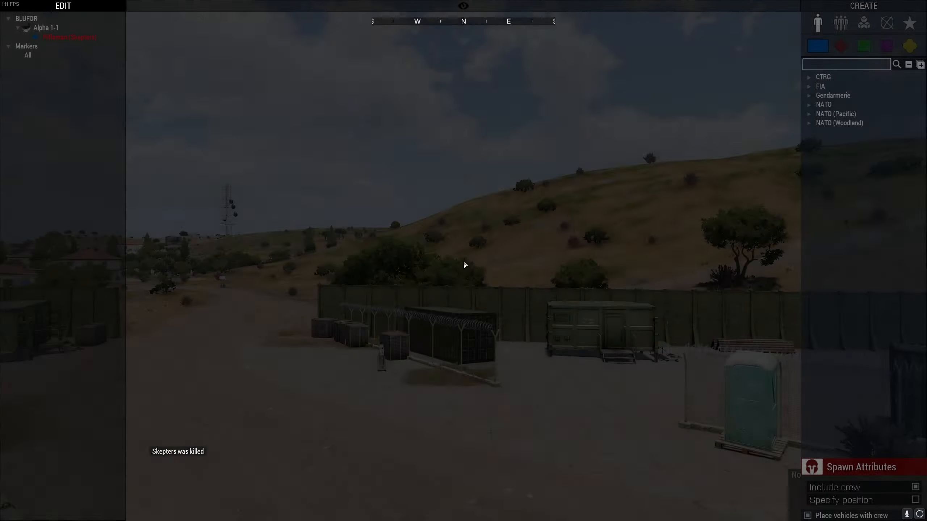
pyautogui.press('s')
pyautogui.moveTo(463, 262); pyautogui.dragTo(564, 388, button='right')
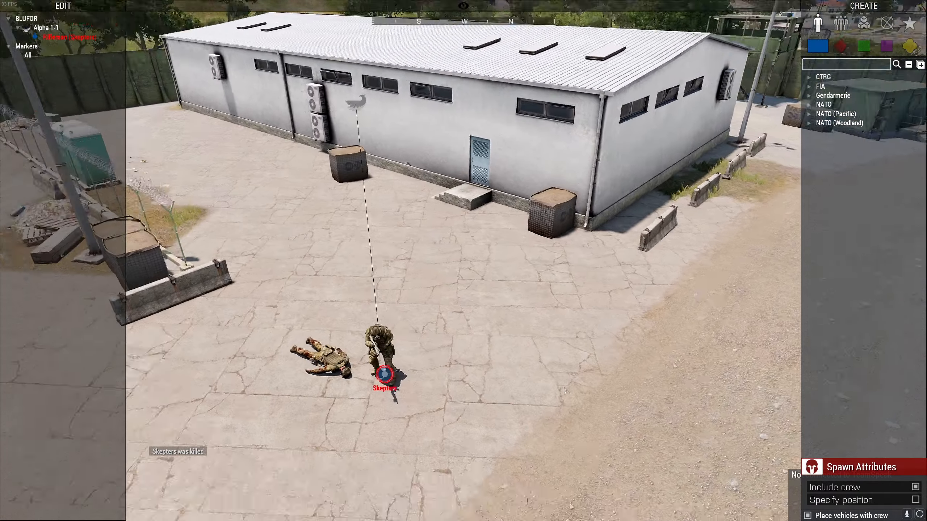
pyautogui.press('y')
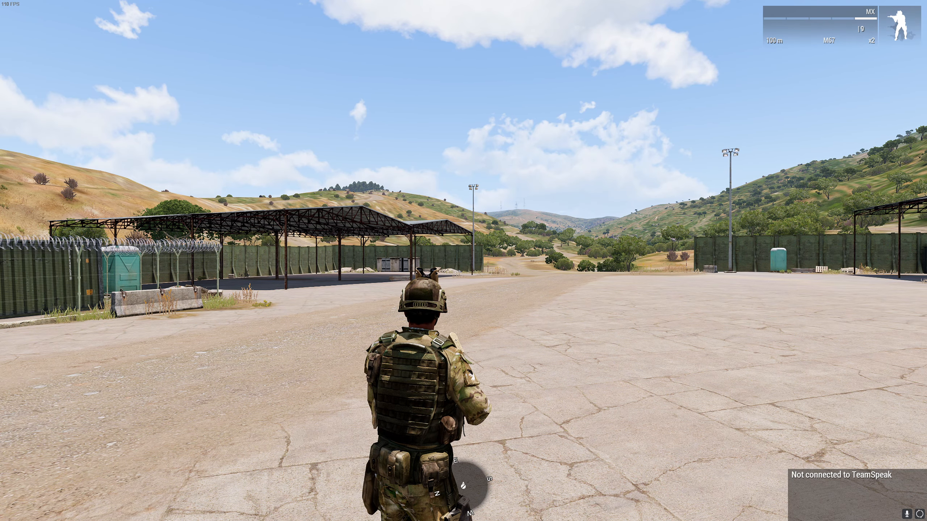
# Abort the multiplayer test mission back to the editor and quit the game.
pyautogui.press('Escape')
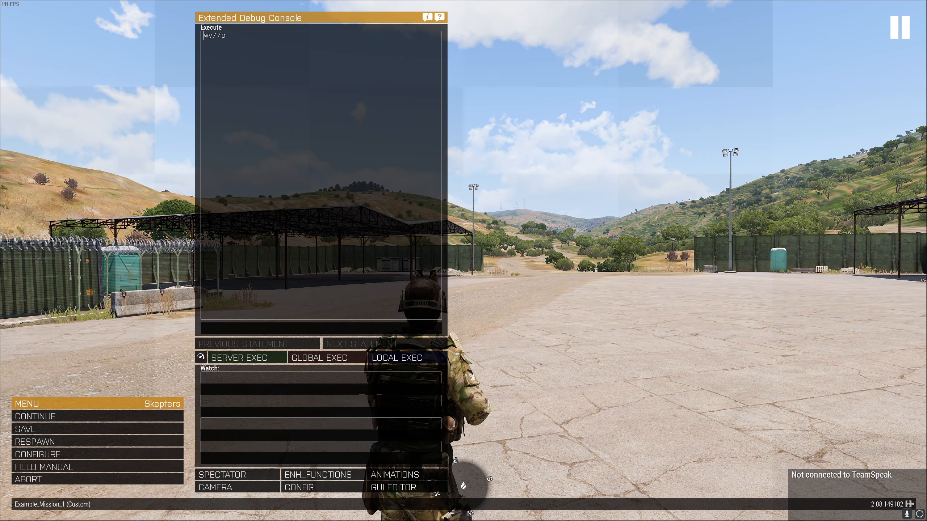
pyautogui.click(28, 480)
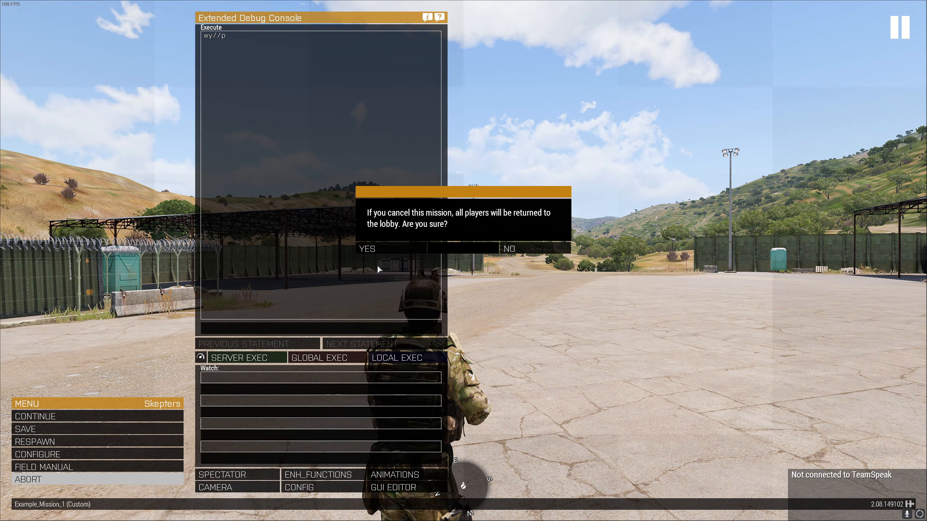
pyautogui.click(382, 250)
pyautogui.click(646, 388)
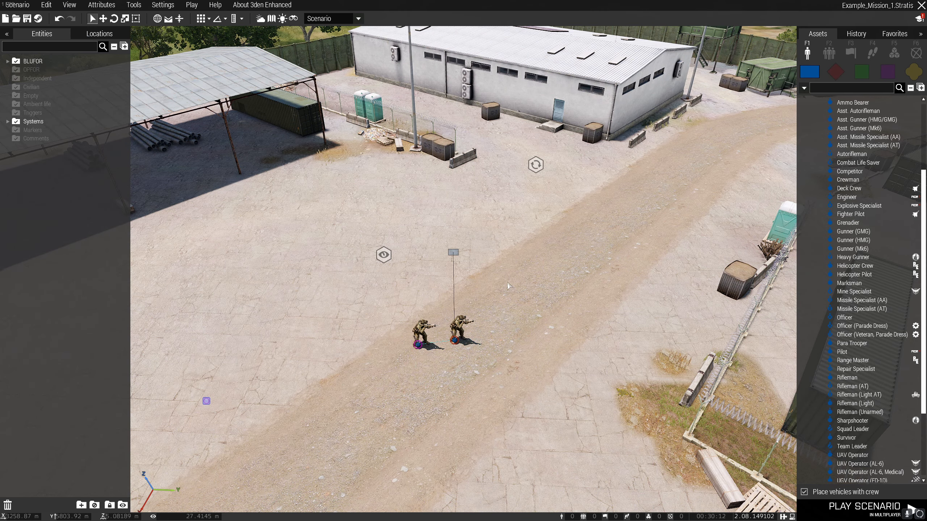
pyautogui.click(921, 5)
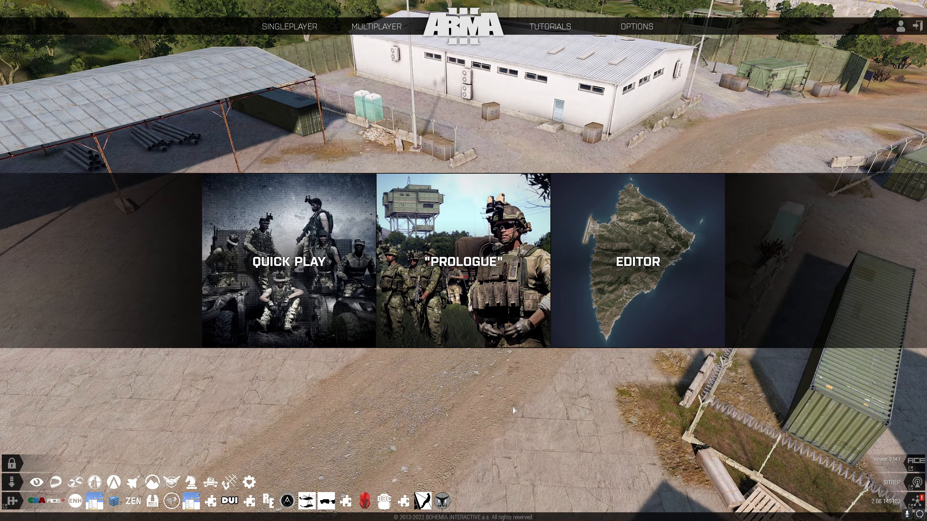
pyautogui.click(918, 27)
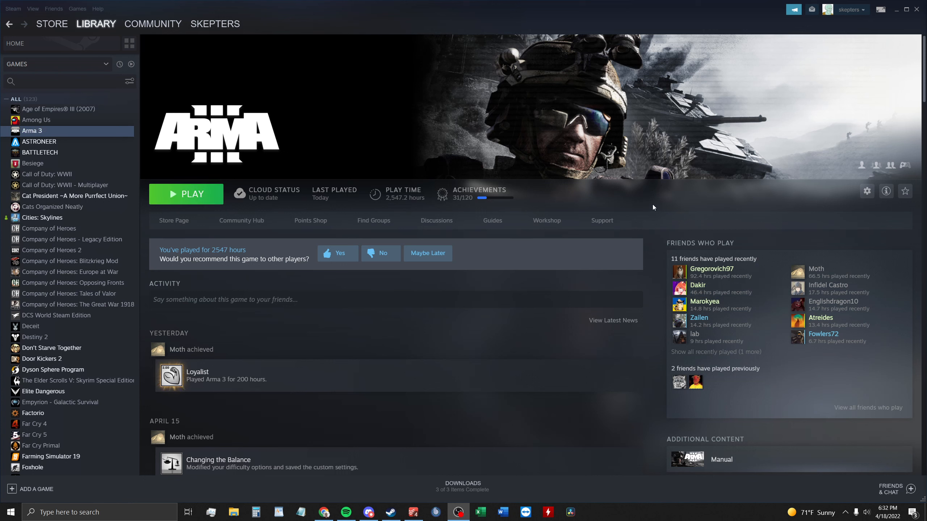
# Switch to TeamViewer and start a remote control session with the selected contact using the partner password, dismissing the advert and sponsored-session notice.
pyautogui.click(525, 512)
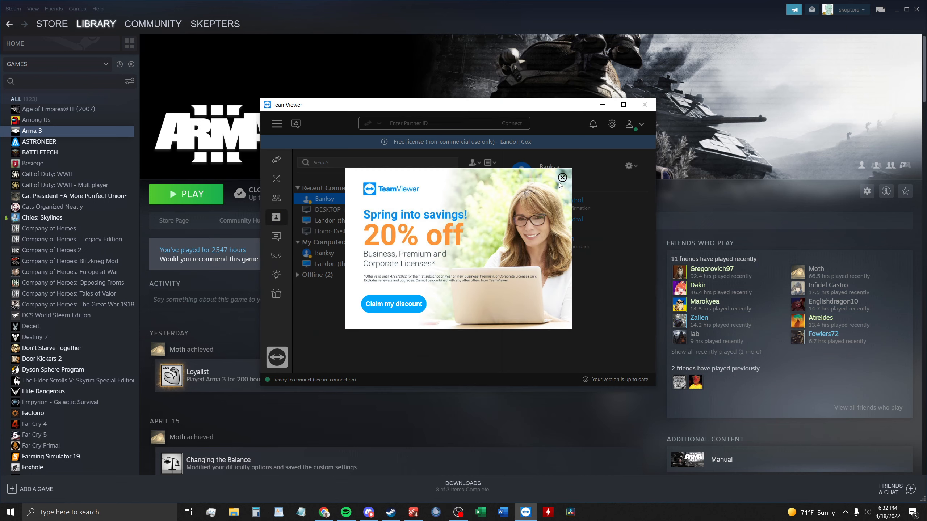
pyautogui.click(561, 178)
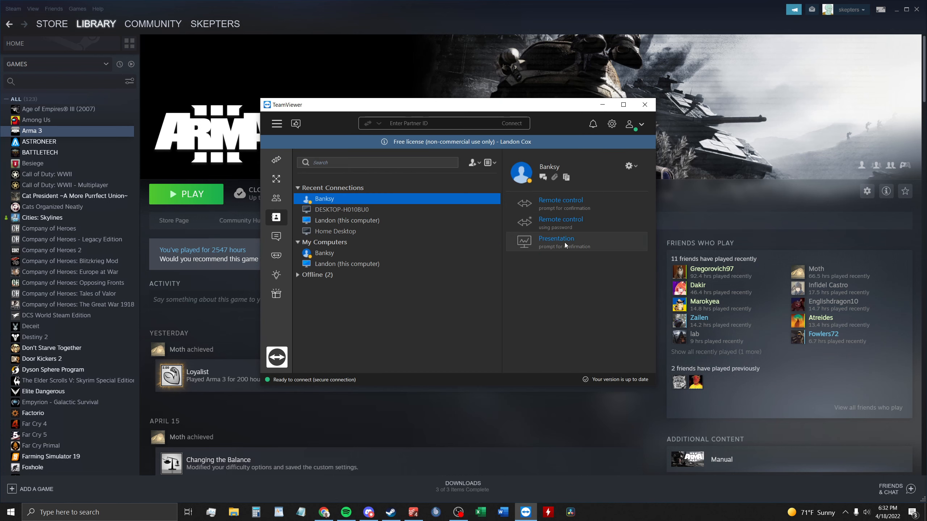
pyautogui.click(569, 220)
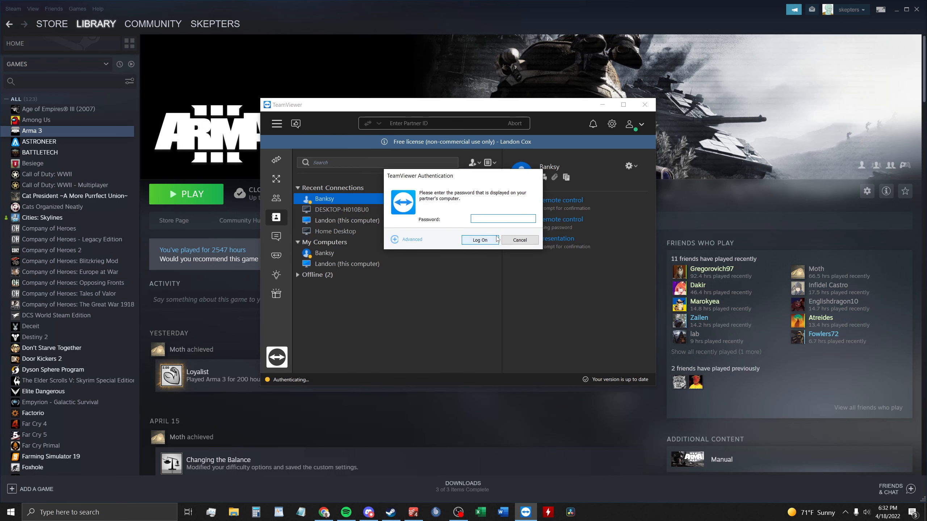
pyautogui.write('••••••')
pyautogui.click(496, 236)
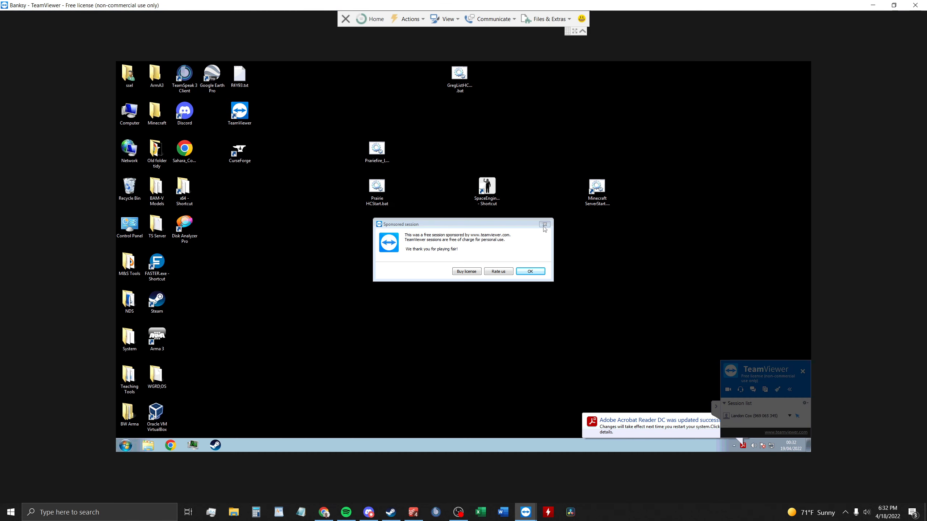
pyautogui.click(545, 224)
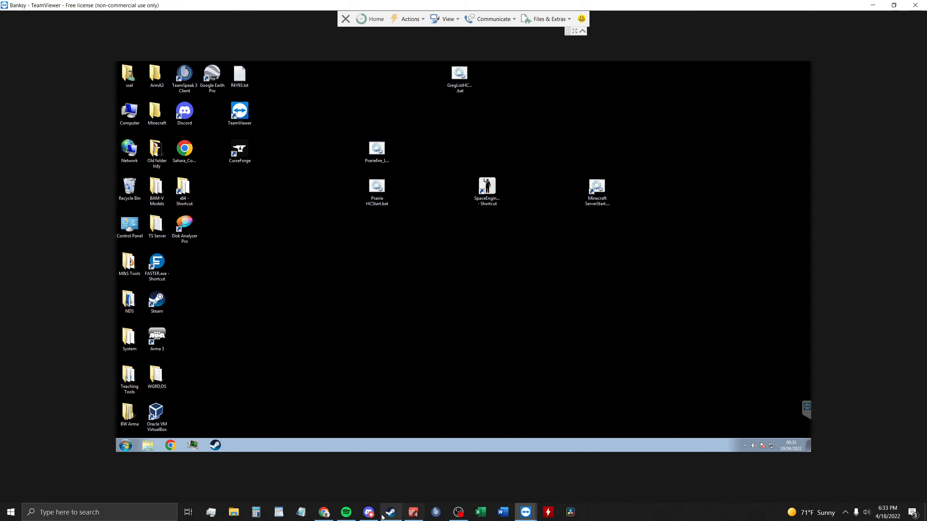
pyautogui.moveTo(396, 520)
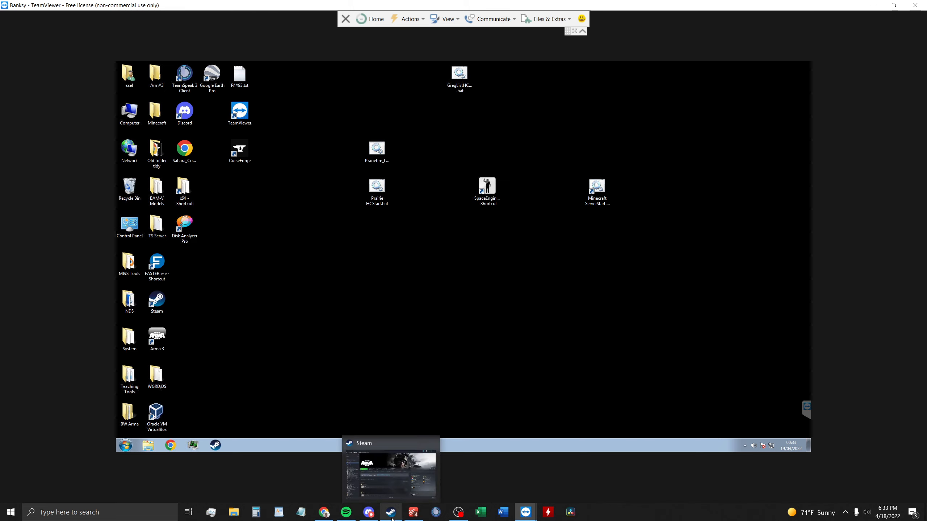
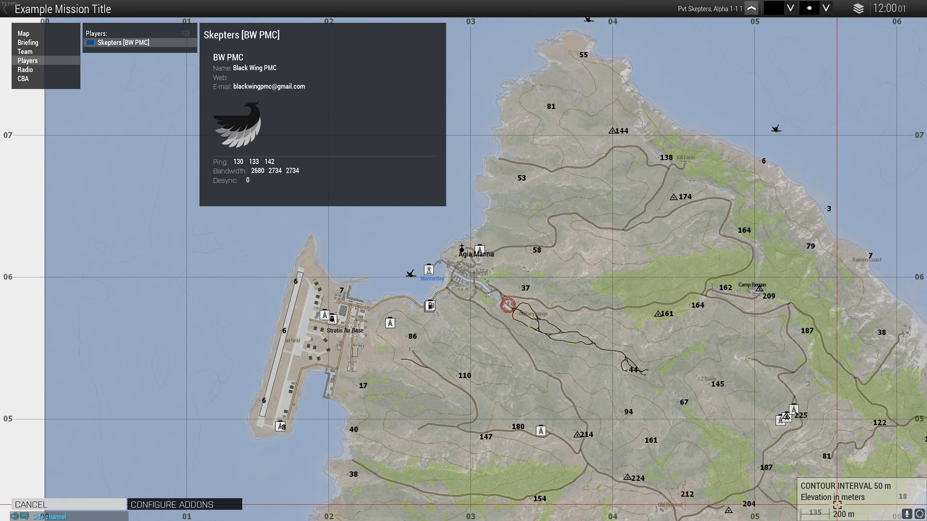
# Continue from the briefing map into the mission, spawn the soldier at Base, and switch to the third-person view.
pyautogui.click(825, 505)
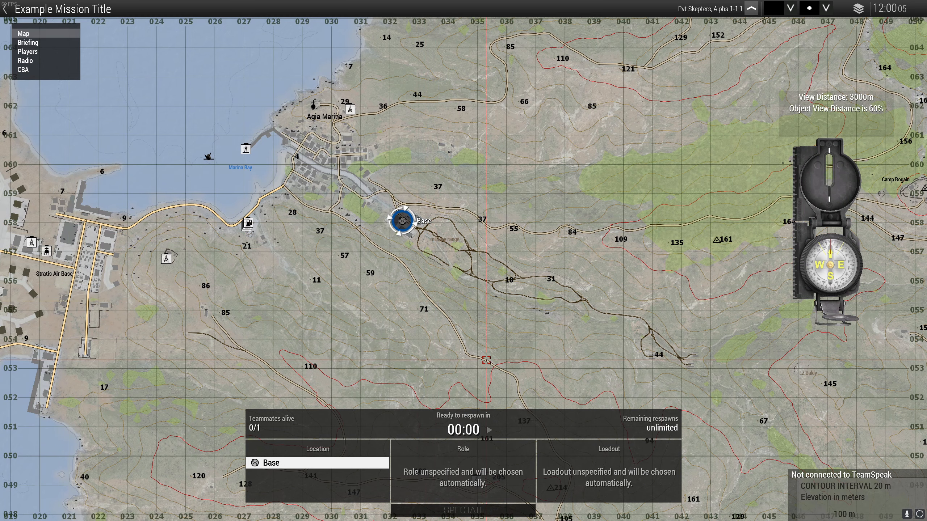
pyautogui.click(475, 423)
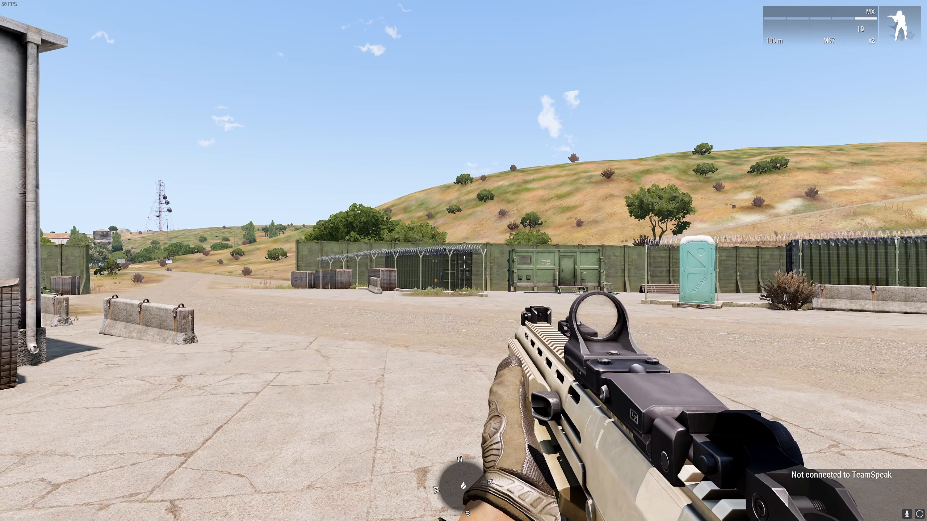
pyautogui.press('KP_Enter')
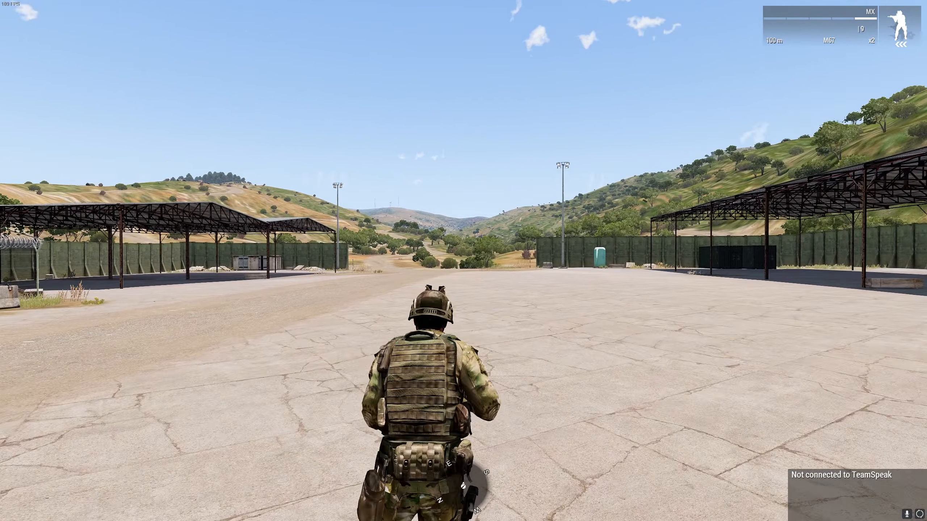
# Test manual respawn by killing off the current soldier, accepting the confirmation, and deploying again at Base.
pyautogui.press('Escape')
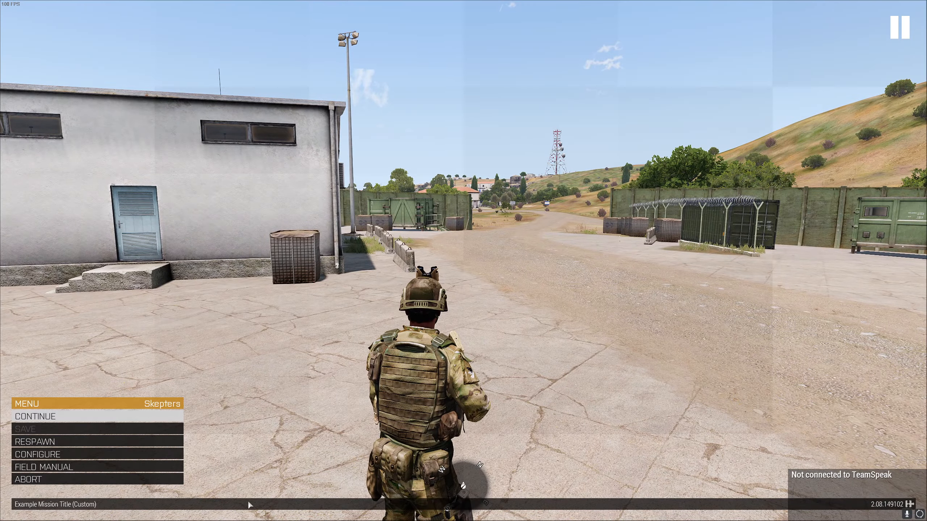
pyautogui.click(173, 440)
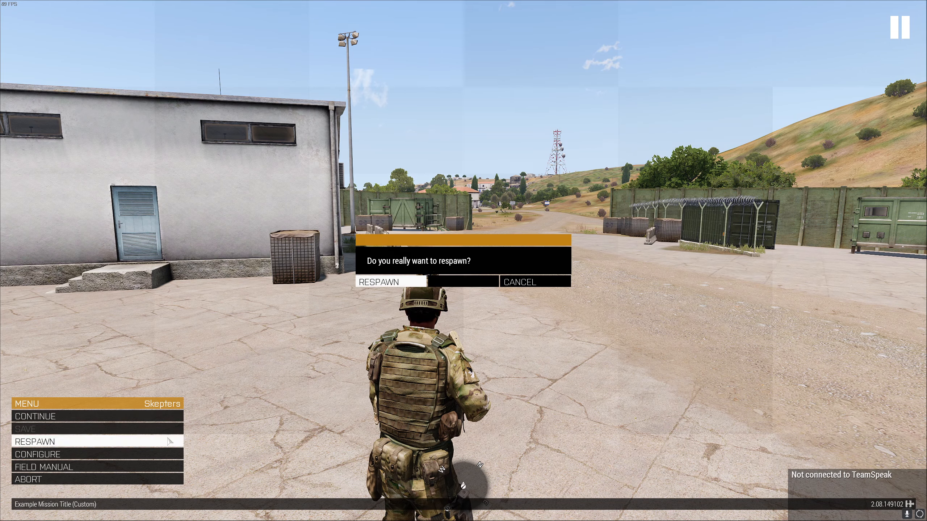
pyautogui.click(419, 281)
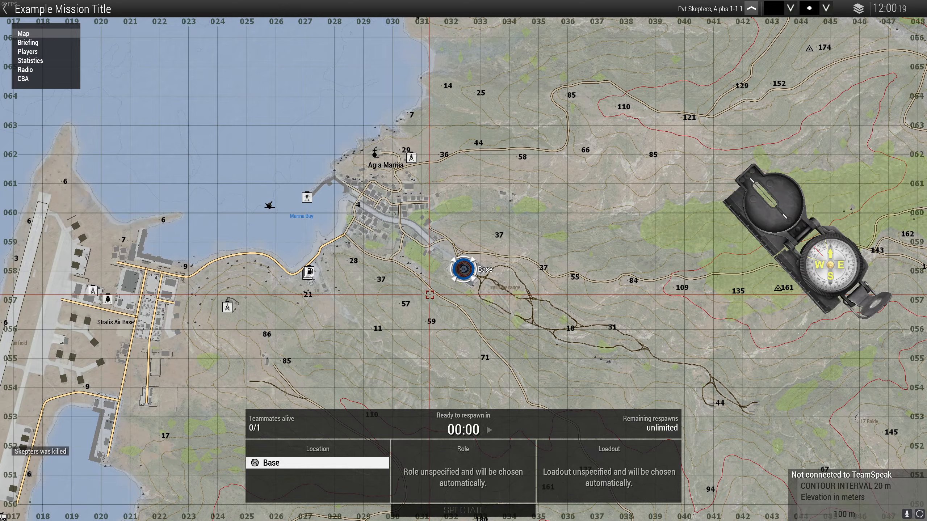
pyautogui.click(495, 419)
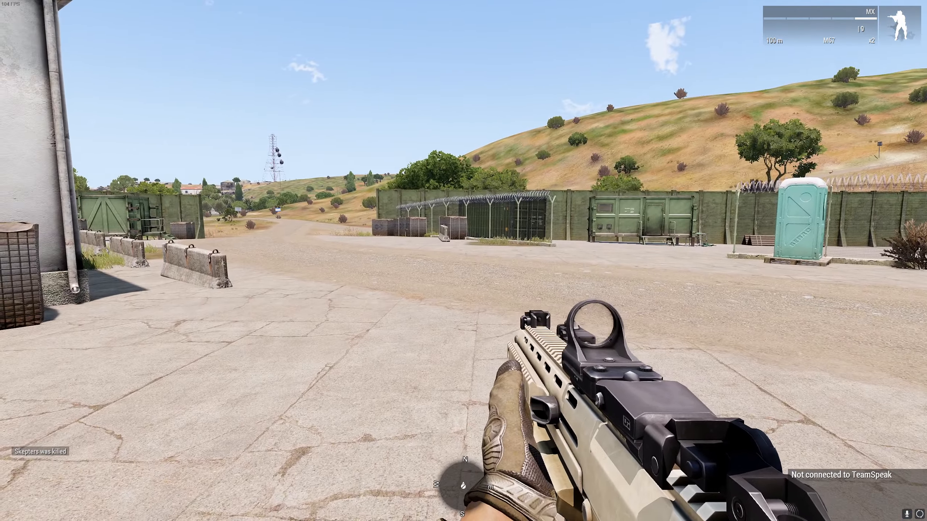
# Open the Zeus interface to view the respawned soldier from above, then return to the soldier and toggle the camera view.
pyautogui.press('y')
pyautogui.press('s')
pyautogui.moveTo(464, 262); pyautogui.dragTo(503, 318, button='right')
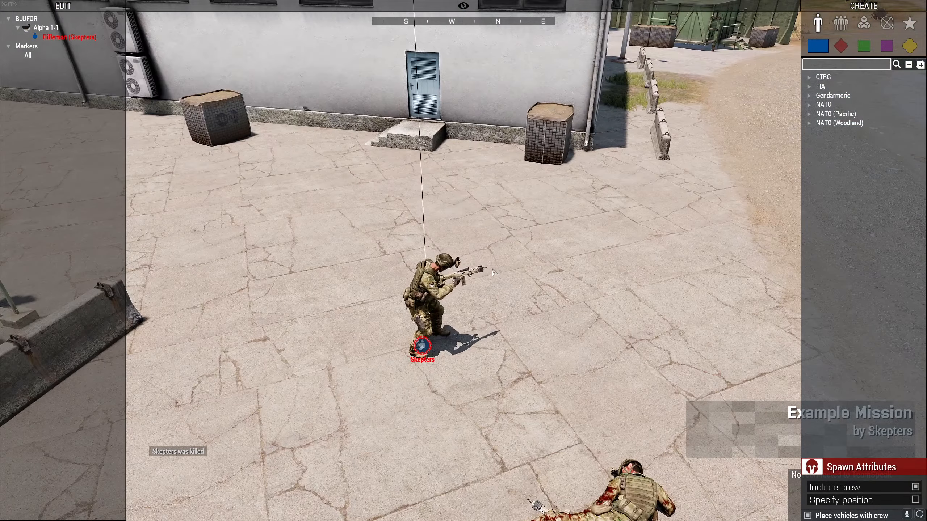
pyautogui.press('y')
pyautogui.press('KP_Enter')
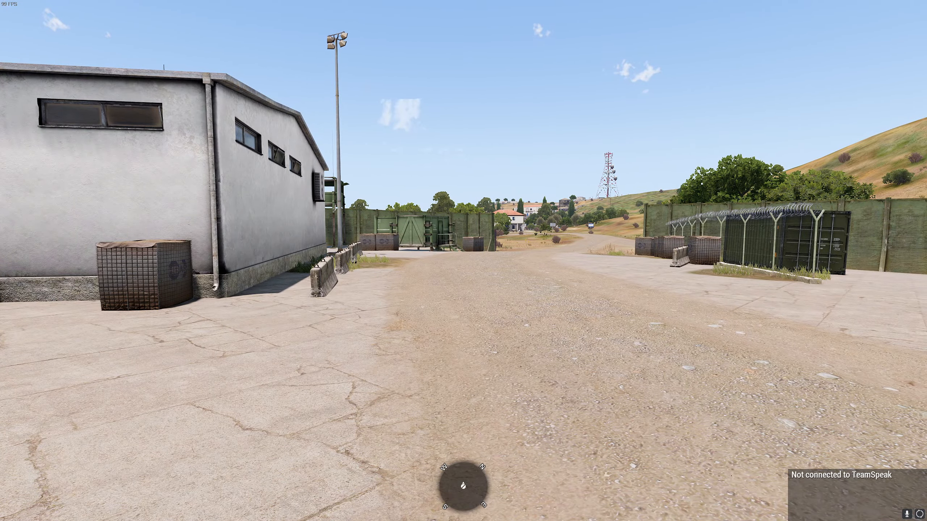
pyautogui.press('KP_Enter')
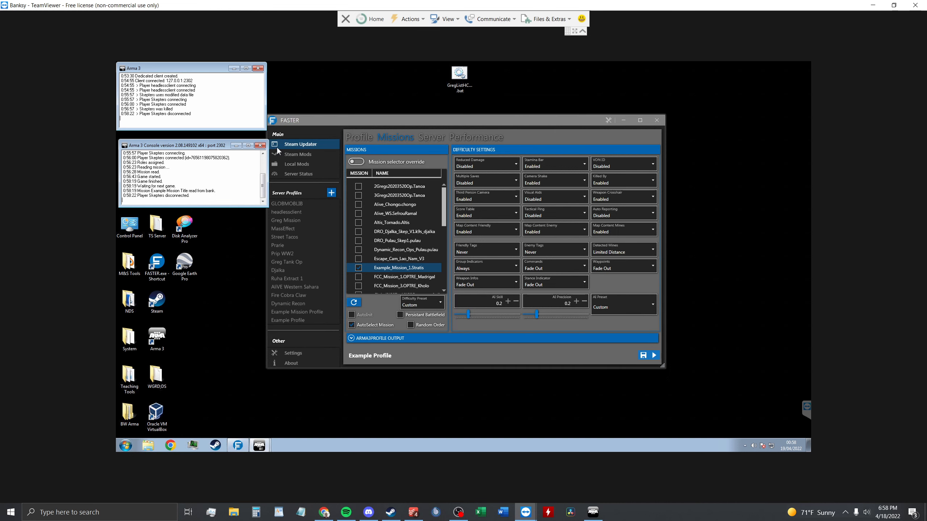
# On the remote computer, close the Arma 3 server console and headless client windows and minimize FASTER.
pyautogui.click(260, 145)
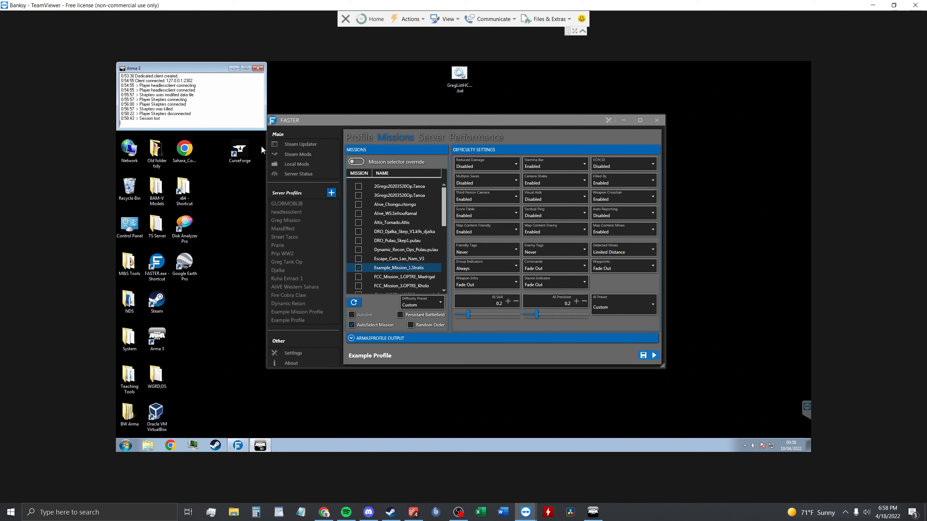
pyautogui.click(258, 69)
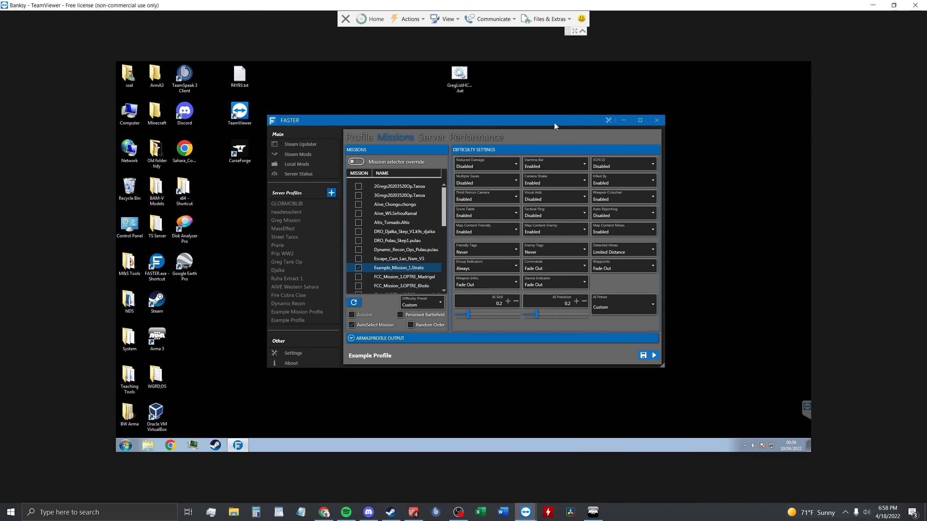
pyautogui.moveTo(566, 122); pyautogui.dragTo(567, 122)
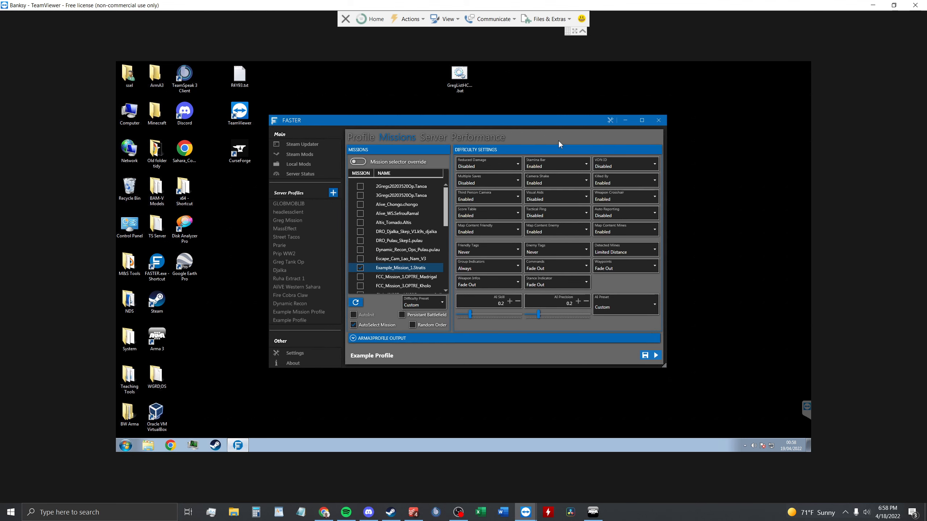
pyautogui.click(626, 121)
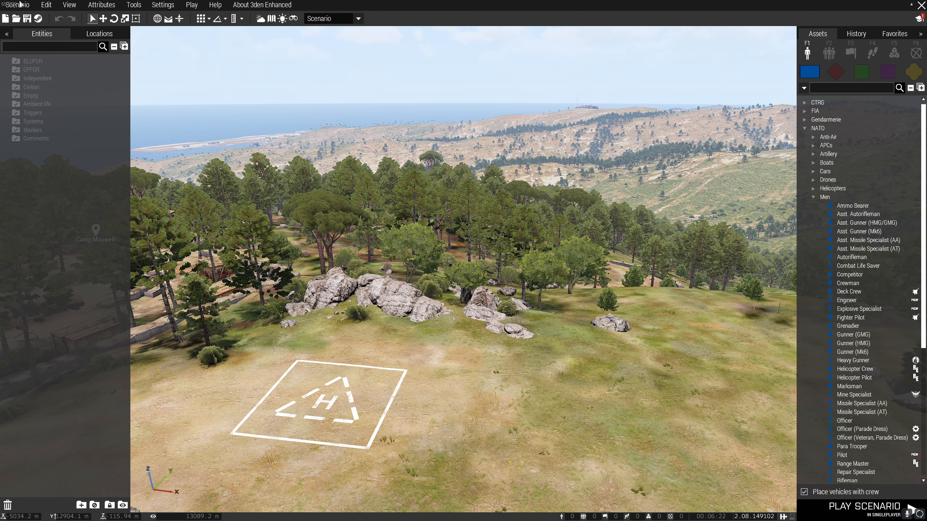
# Save the new Stratis scenario in the MPMissions folder as Example_Mission_2.
pyautogui.click(27, 18)
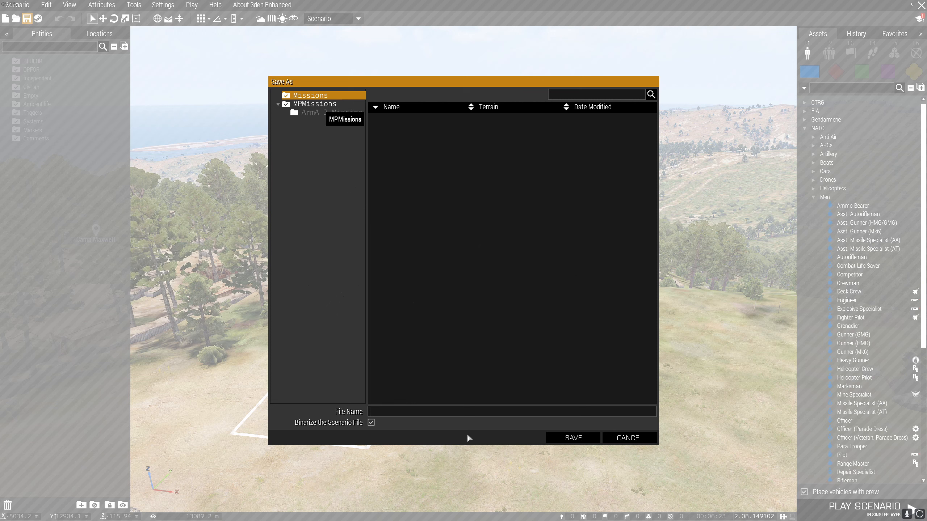
pyautogui.click(319, 105)
pyautogui.click(475, 412)
pyautogui.write('E')
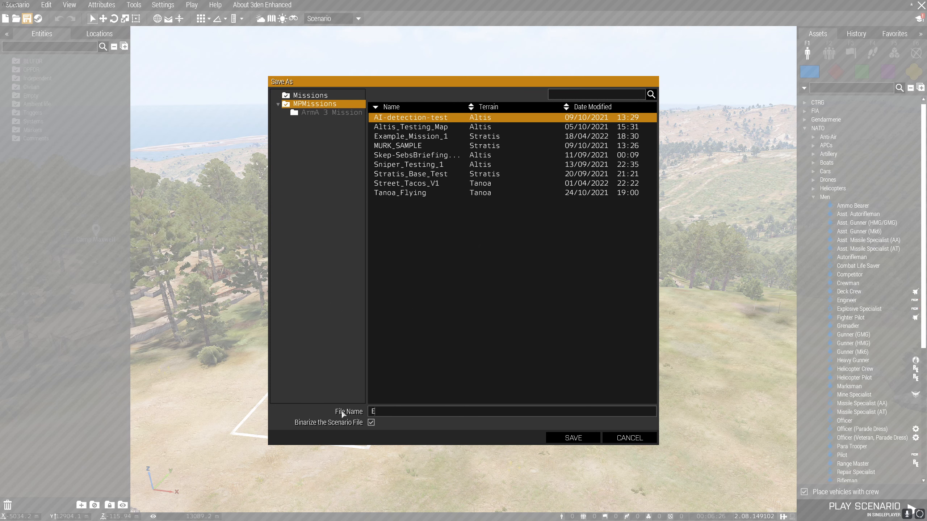
pyautogui.write('xample_Mission_2')
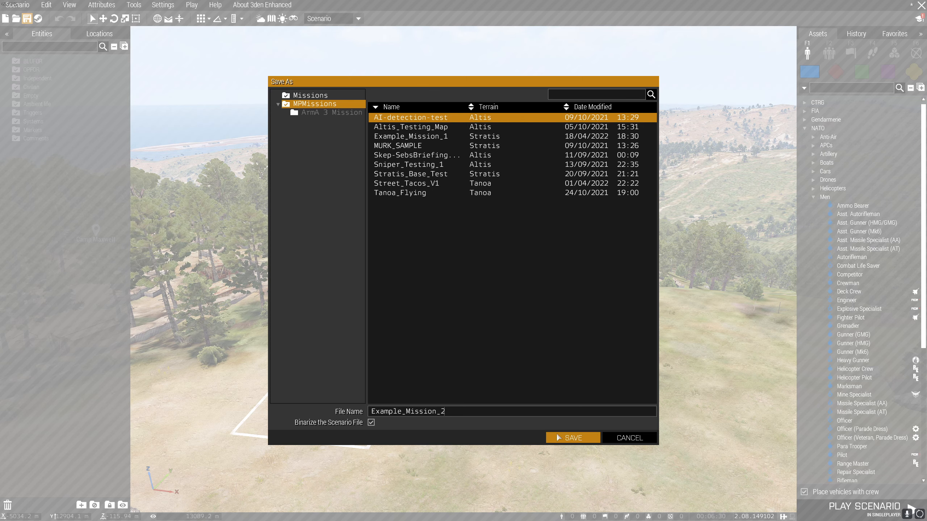
pyautogui.click(571, 438)
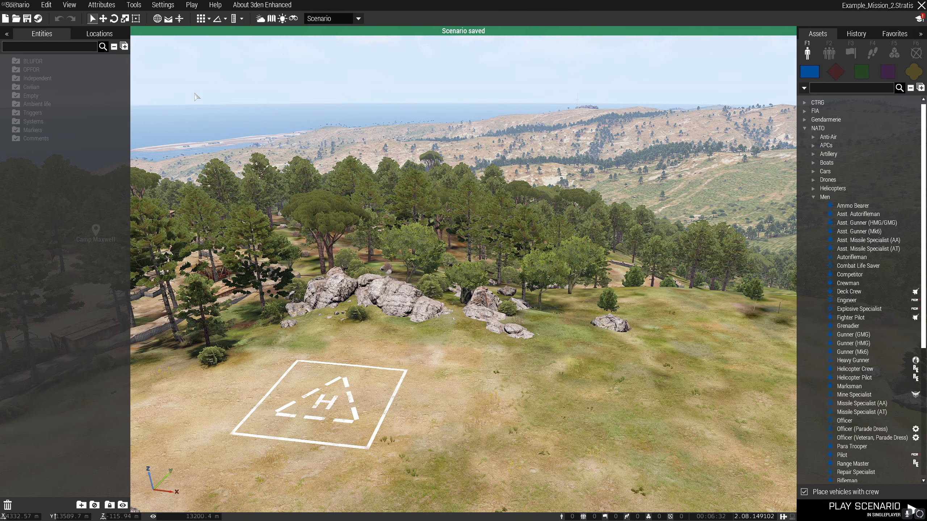
# Apply the Example Mission Attributes template to the scenario with the Scenario Attributes Manager.
pyautogui.click(140, 7)
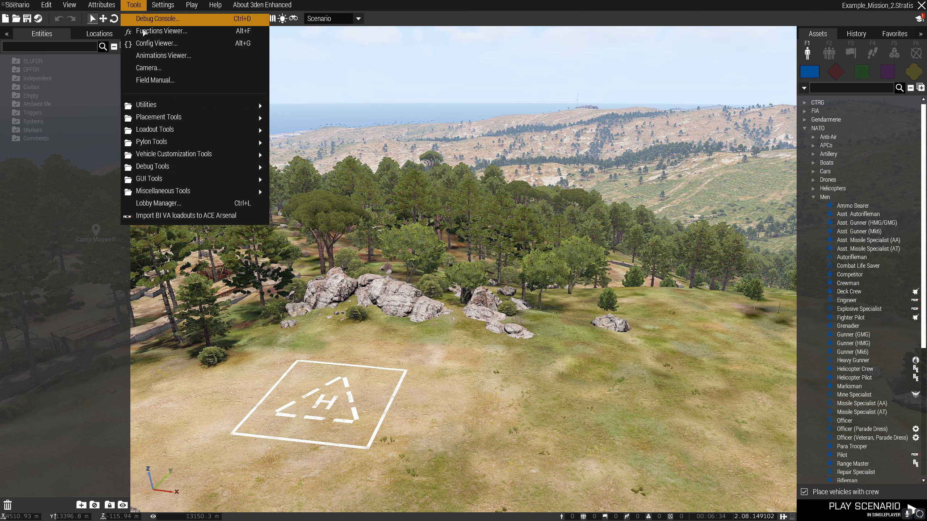
pyautogui.moveTo(155, 109)
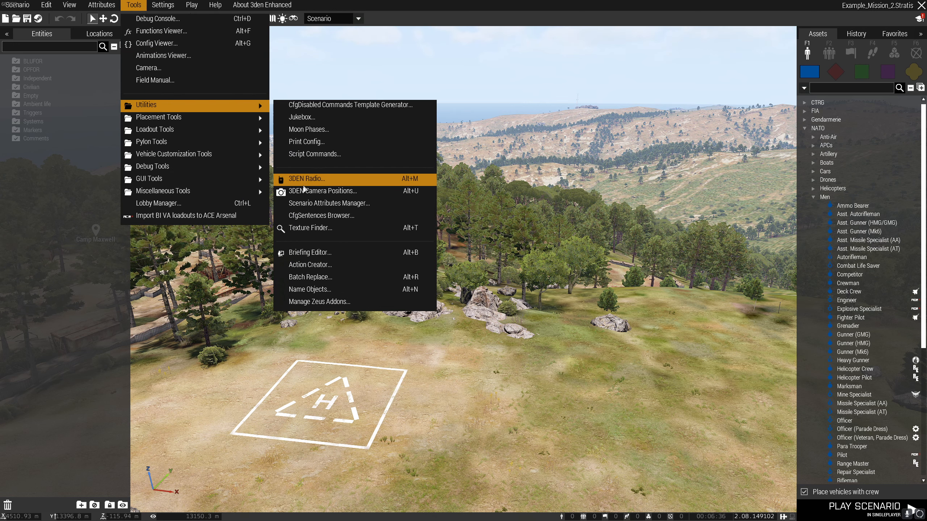
pyautogui.click(343, 204)
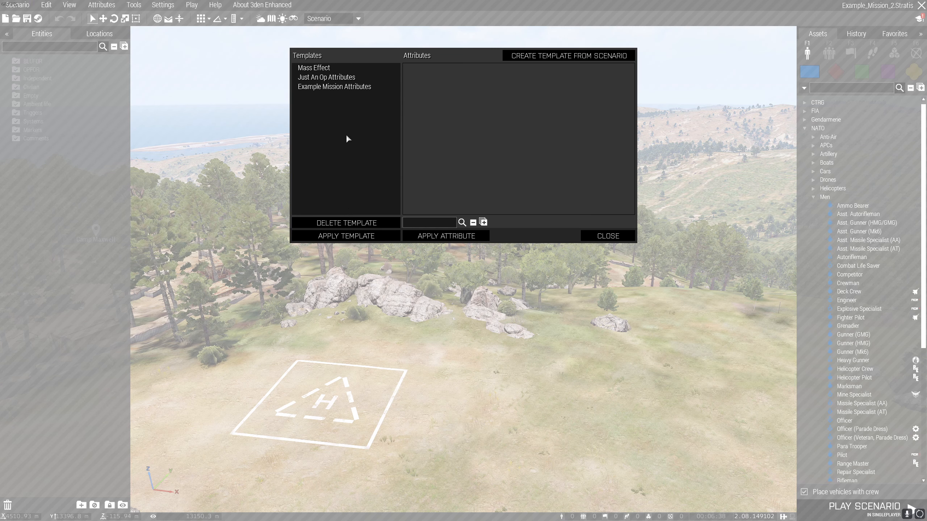
pyautogui.click(330, 87)
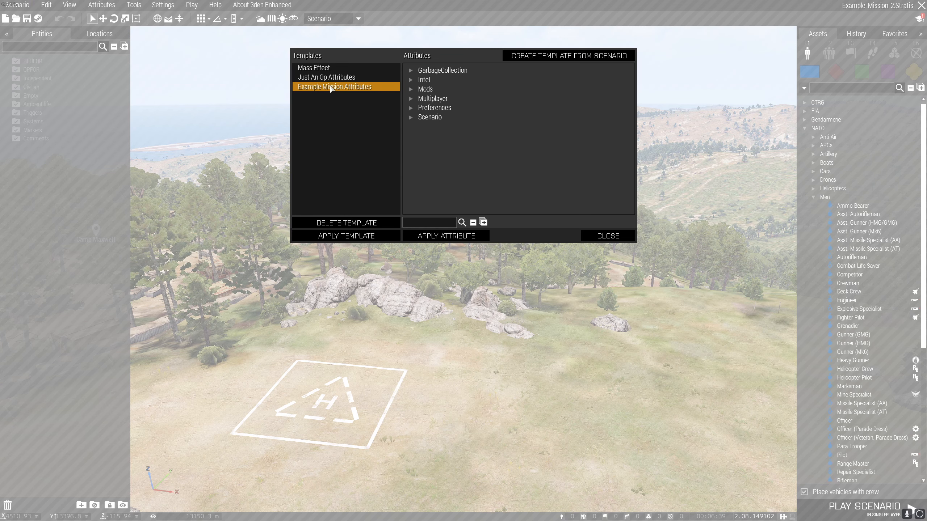
pyautogui.click(362, 237)
pyautogui.click(598, 238)
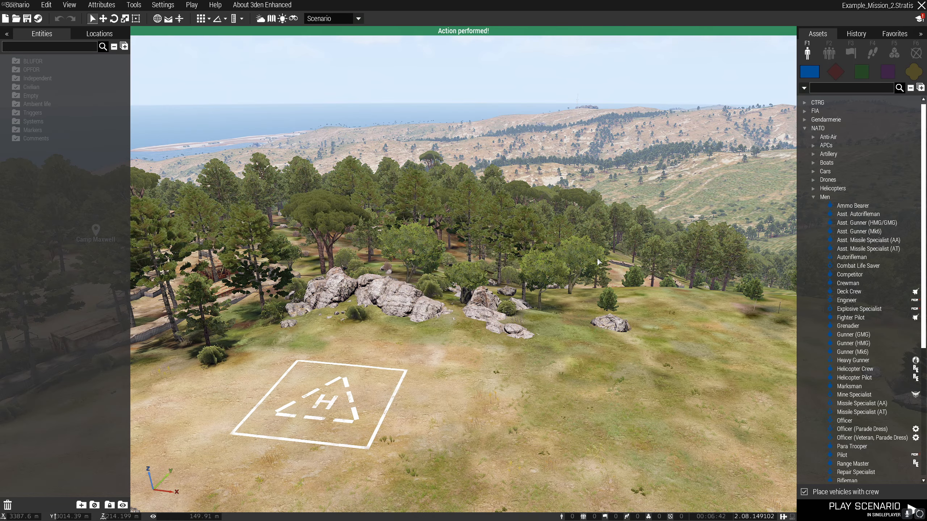
# Change the scenario title in the general attributes to "Example Mission Real Title".
pyautogui.click(116, 6)
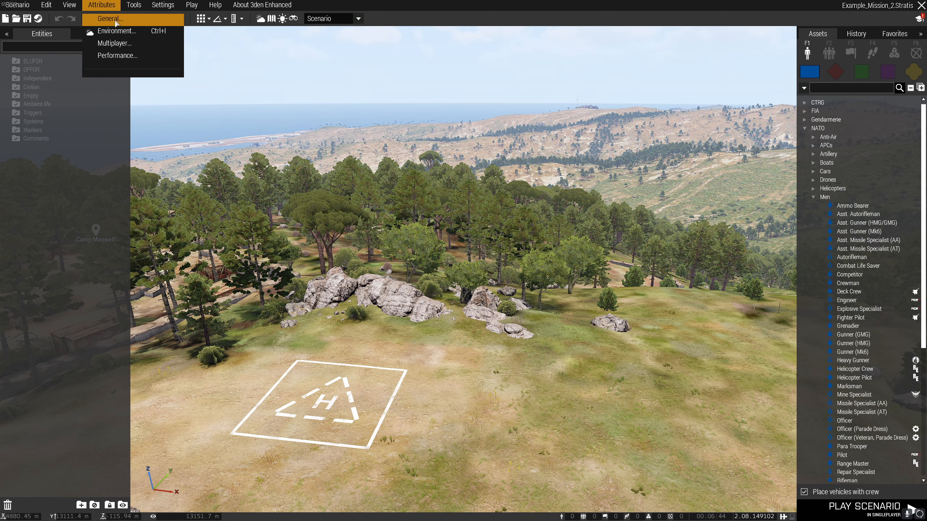
pyautogui.click(110, 19)
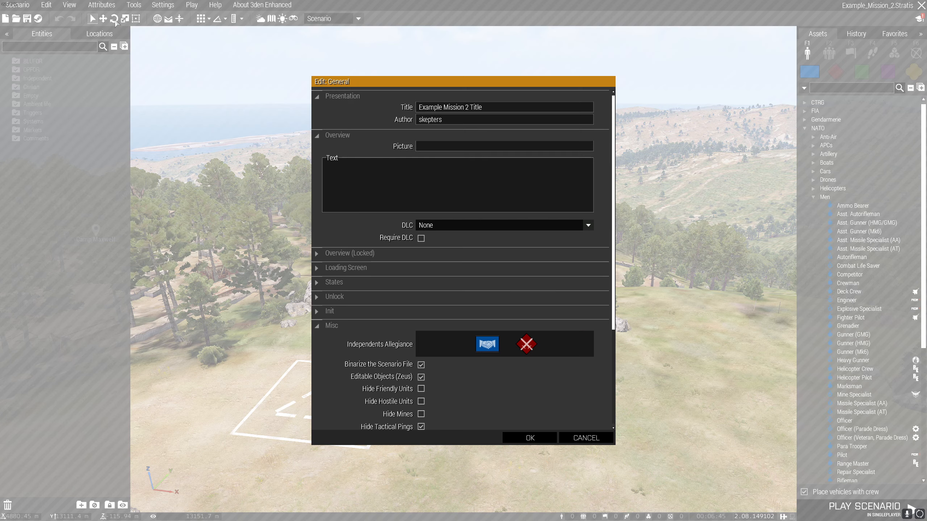
pyautogui.click(496, 108)
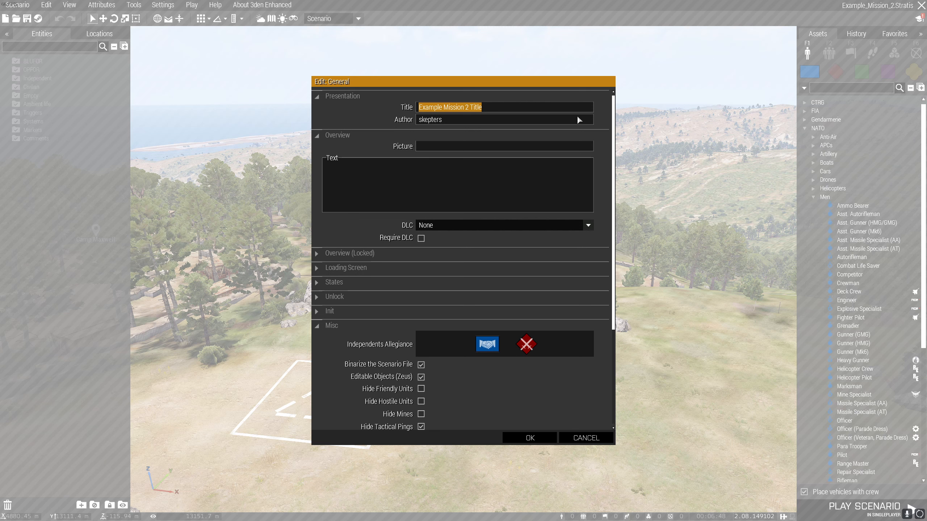
pyautogui.write('Example Mis')
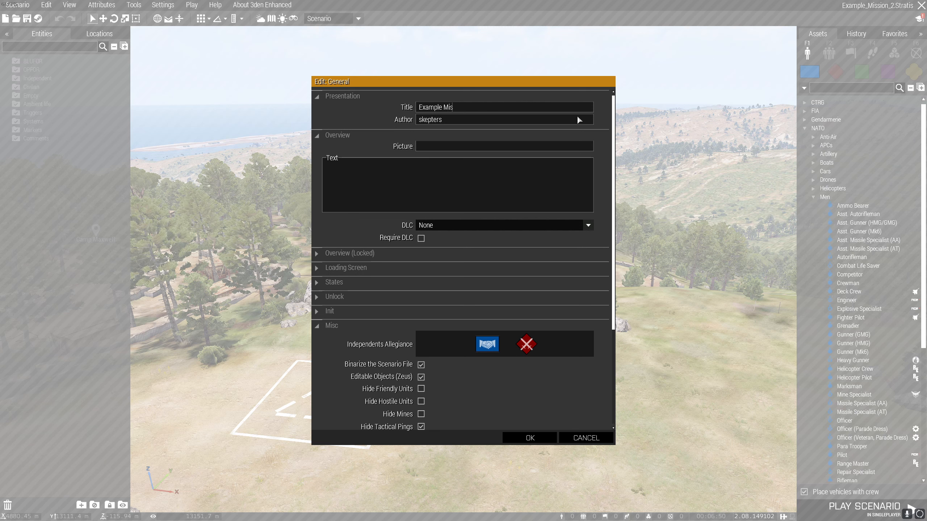
pyautogui.write('sion Real Title')
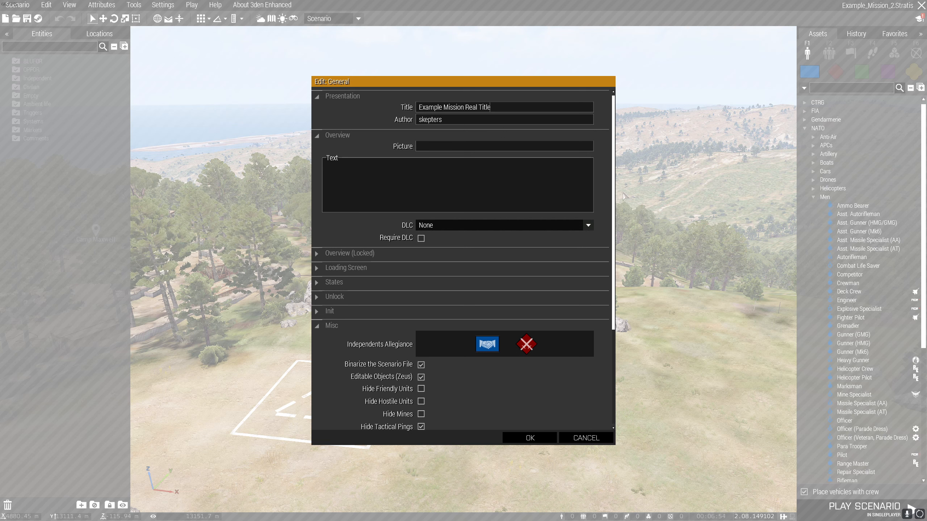
# Append "2" to the first line of the intro text and accept the general attributes.
pyautogui.scroll(-5, 449, 329)
pyautogui.click(346, 365)
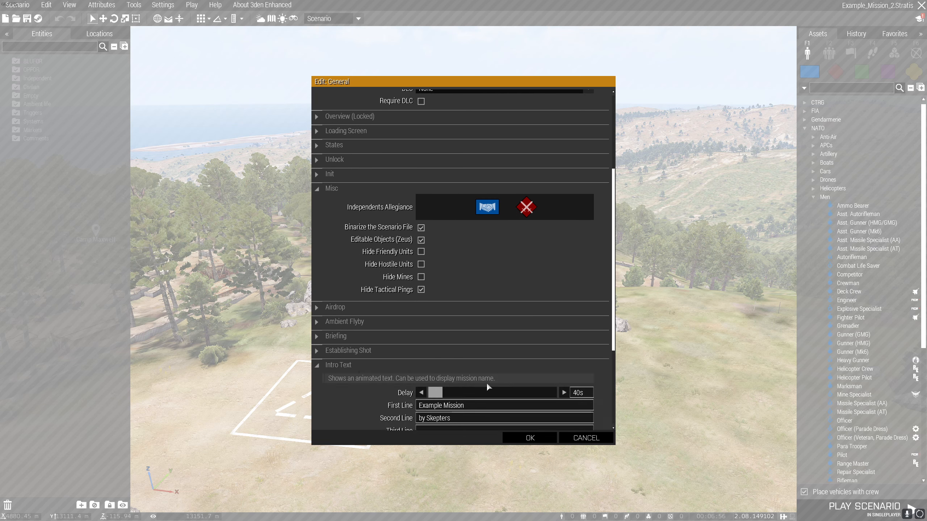
pyautogui.click(478, 407)
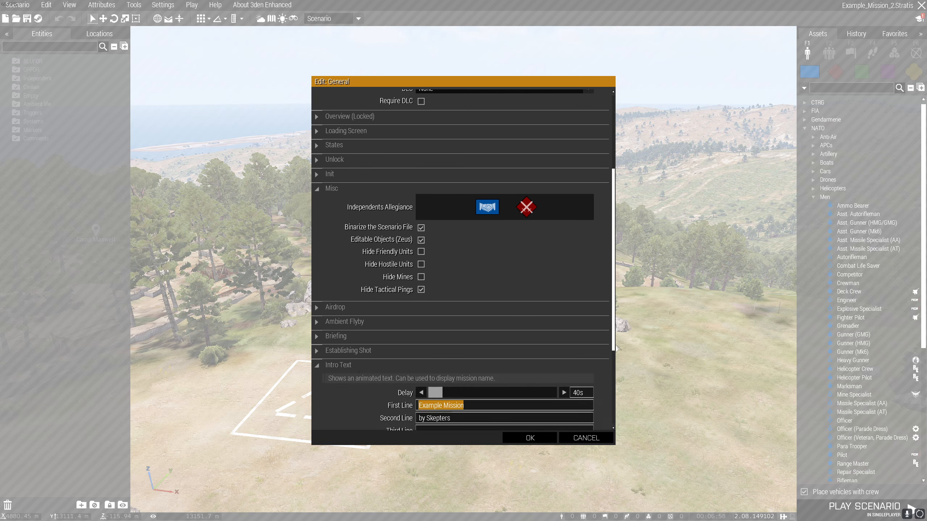
pyautogui.scroll(-4, 473, 347)
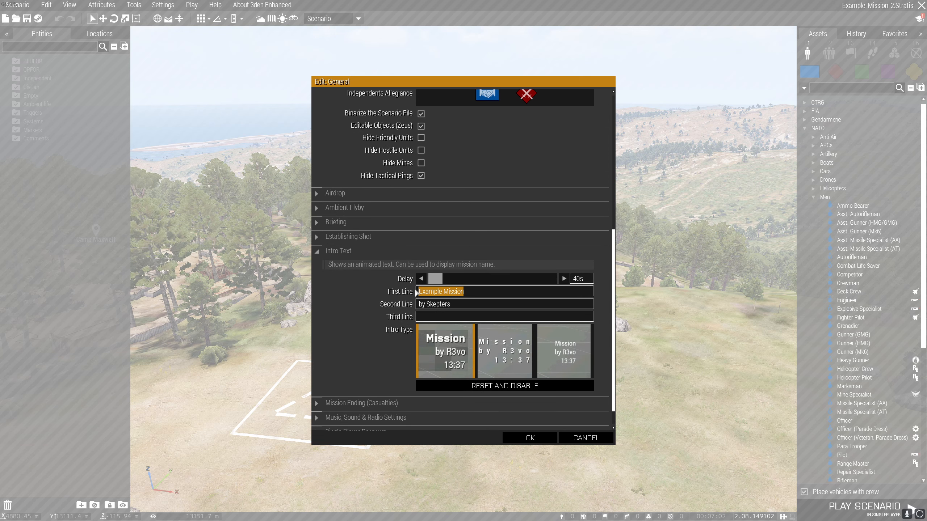
pyautogui.click(497, 292)
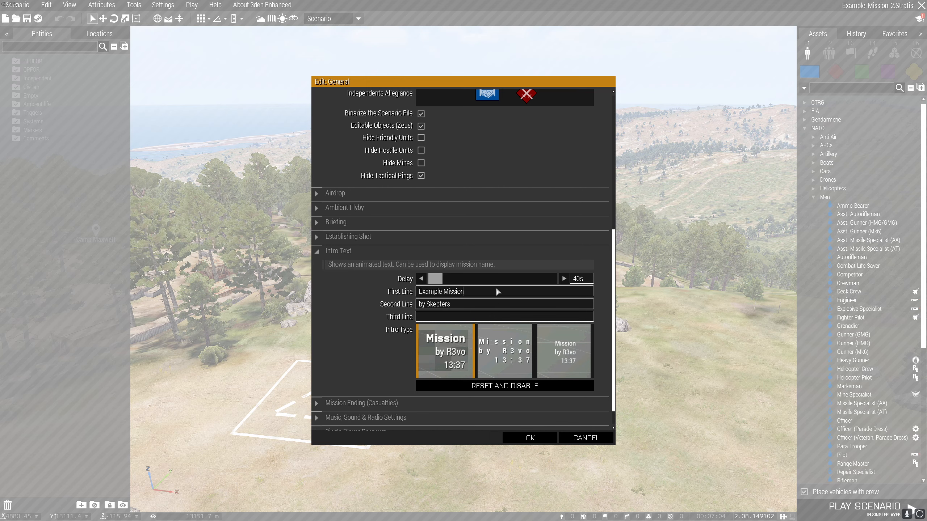
pyautogui.write('2')
pyautogui.click(547, 438)
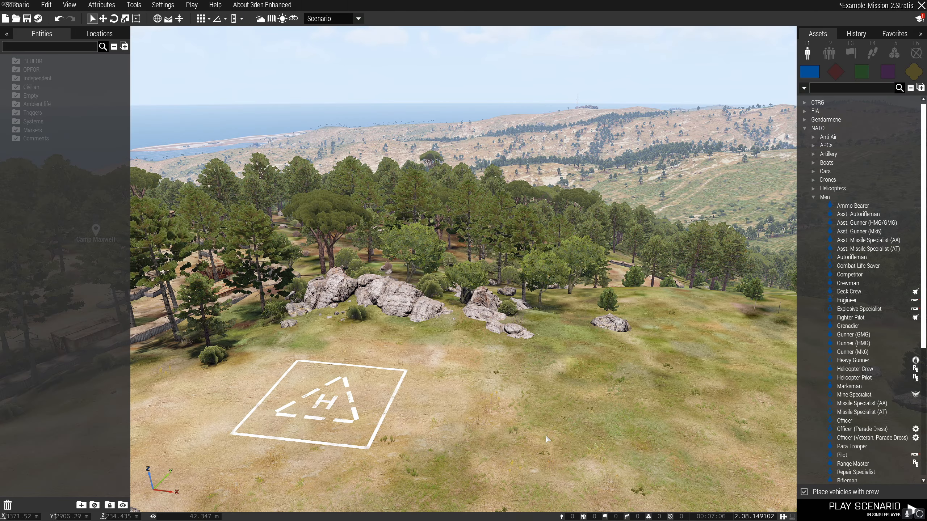
# Change the lobby summary in the multiplayer attributes to "Example Mission Summary 2" and accept the settings.
pyautogui.click(109, 5)
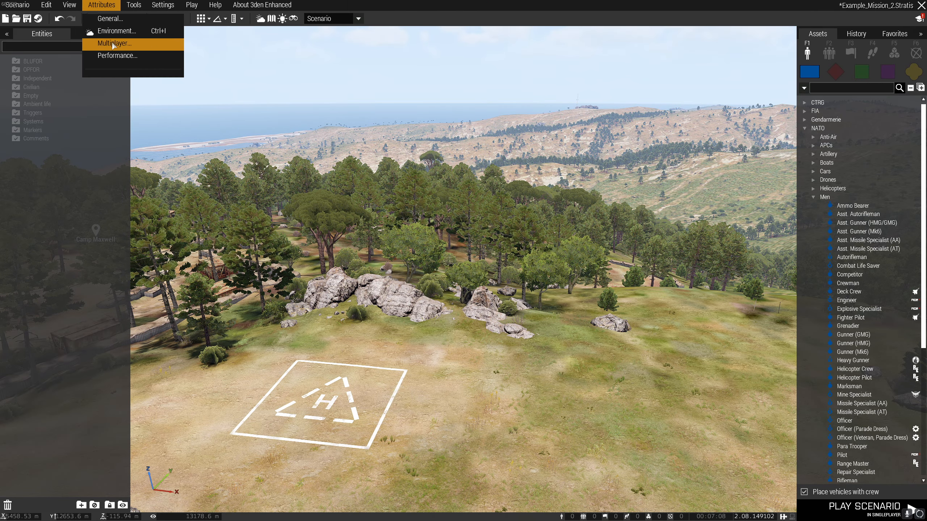
pyautogui.click(112, 44)
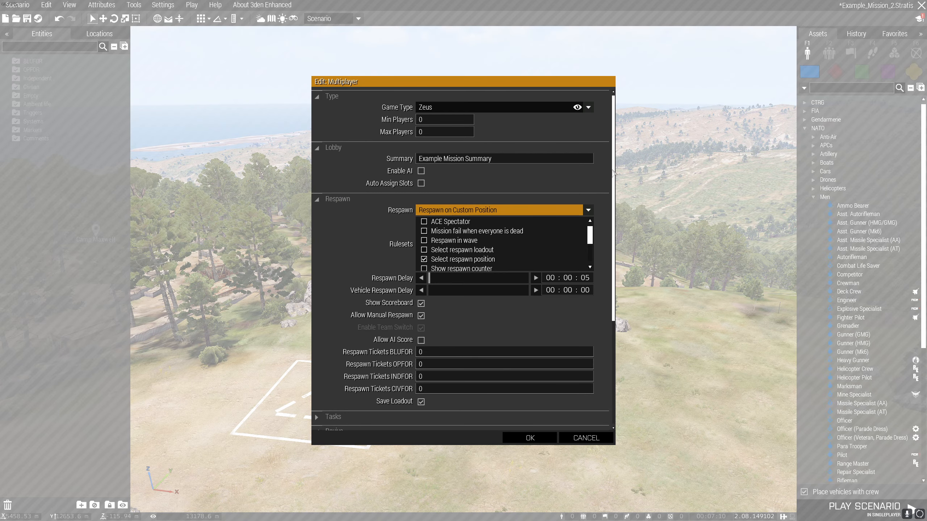
pyautogui.click(529, 159)
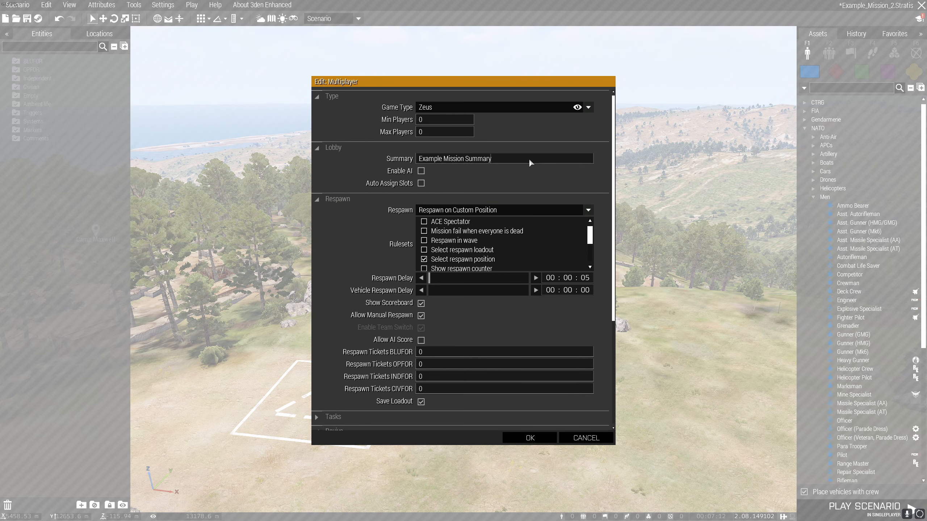
pyautogui.write('2')
pyautogui.scroll(-3, 613, 187)
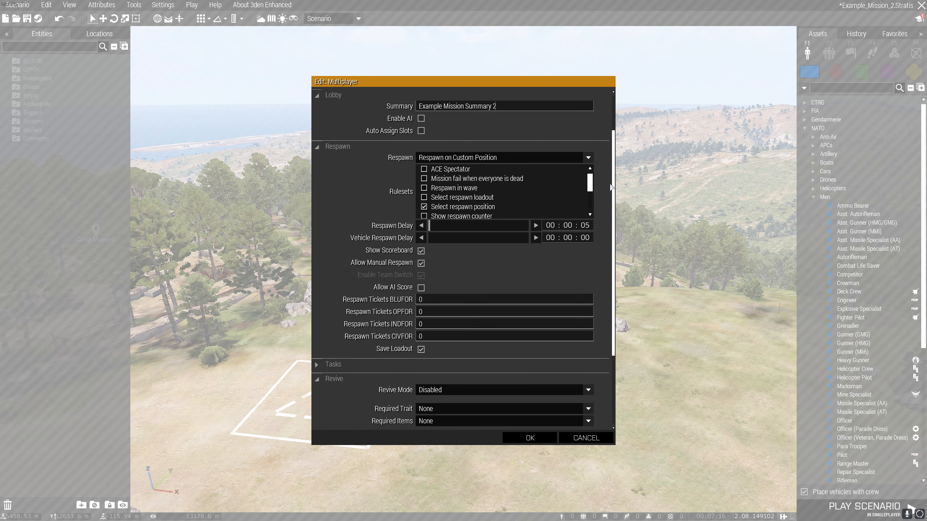
pyautogui.scroll(-6, 611, 187)
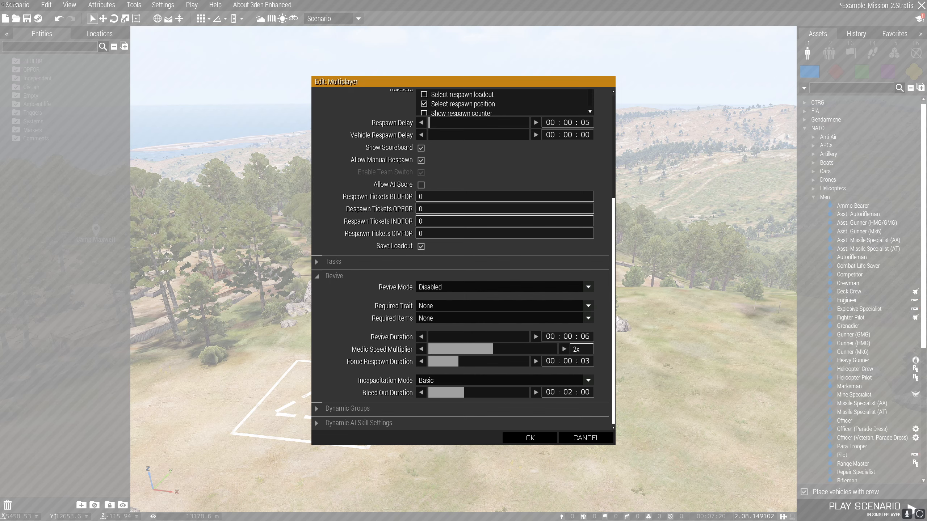
pyautogui.click(537, 436)
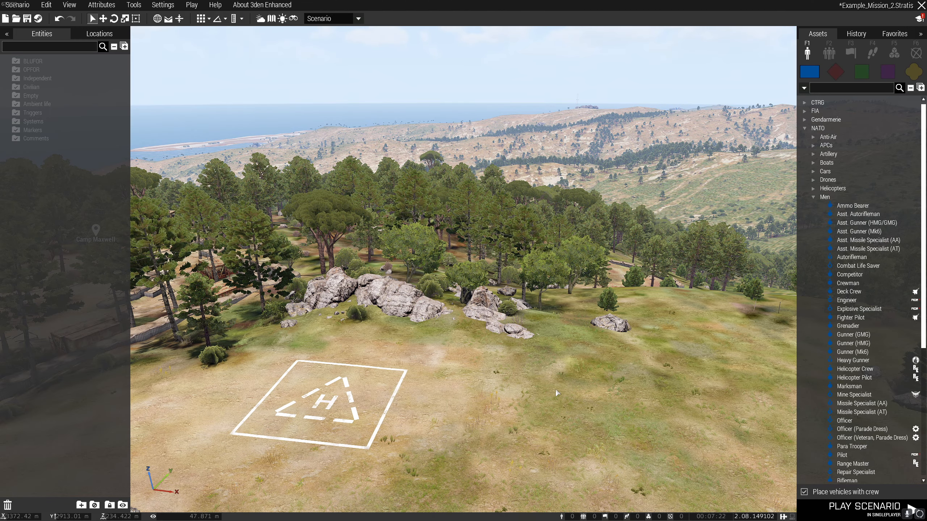
# Load the EXAMPLE MISSION PRESET 2 preset into the mission's addon options and accept them.
pyautogui.click(163, 5)
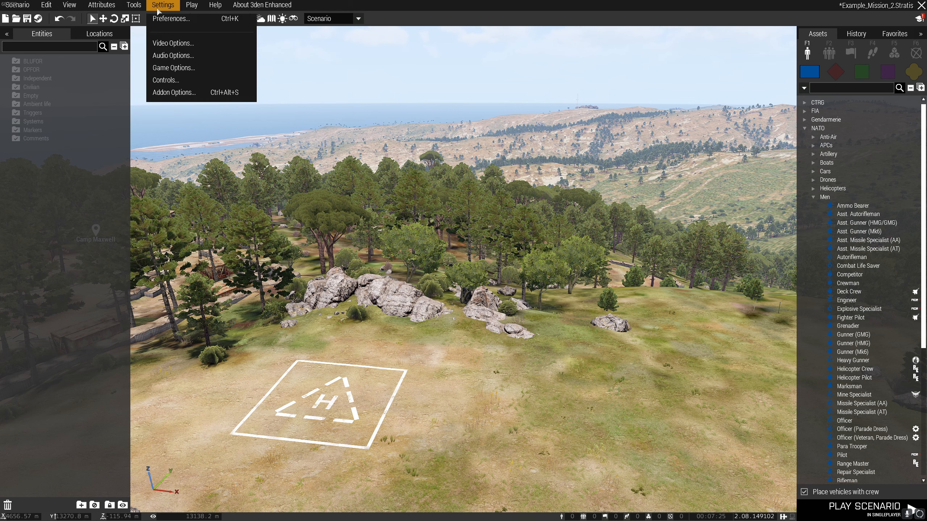
pyautogui.click(182, 92)
pyautogui.click(368, 356)
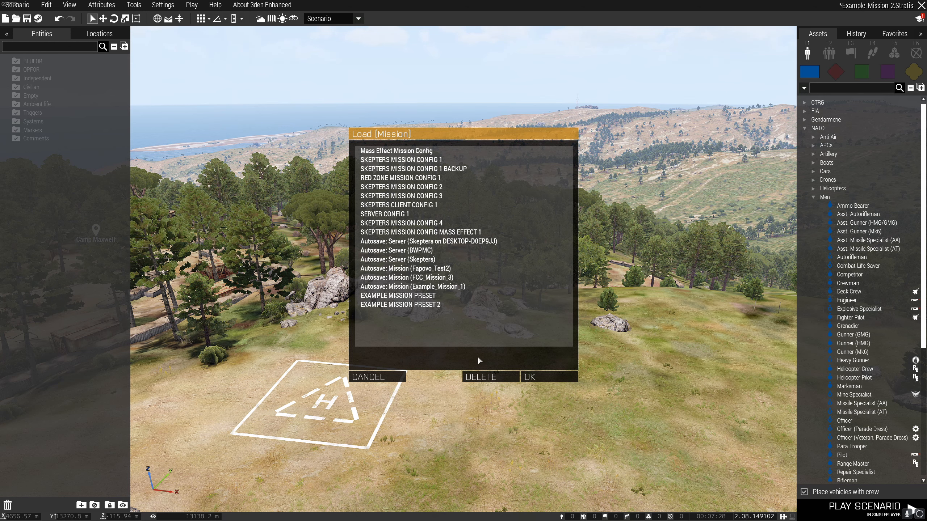
pyautogui.click(402, 304)
pyautogui.click(549, 378)
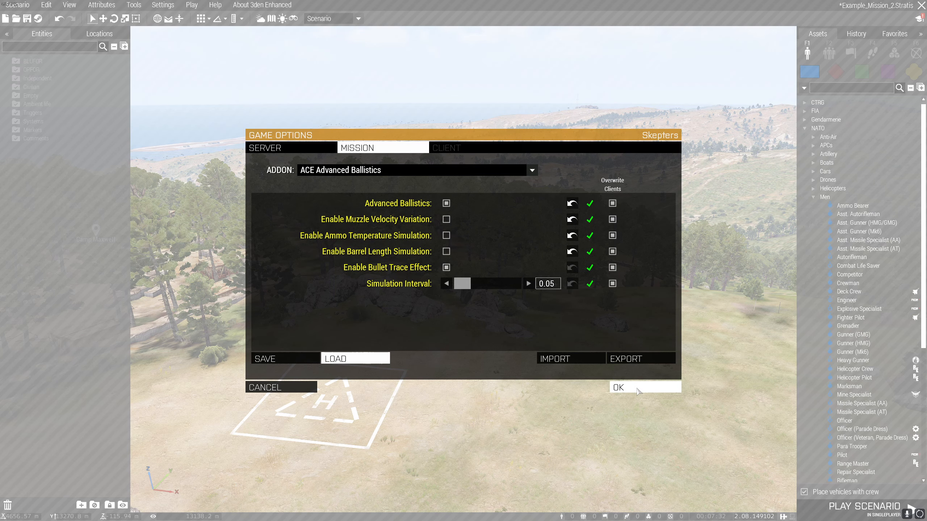
pyautogui.click(622, 389)
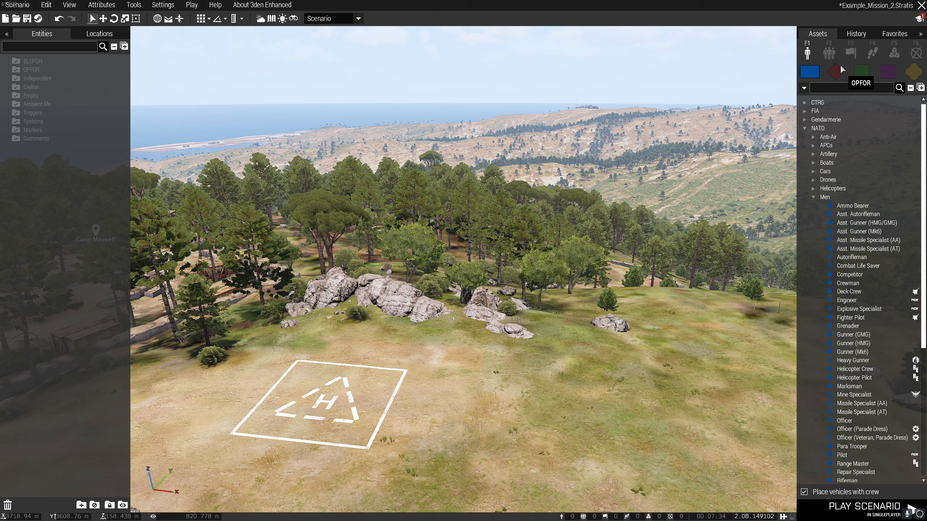
# Place the custom composition BASIC_LOGIC_V4 on the grass near the helipad.
pyautogui.click(831, 58)
pyautogui.click(915, 73)
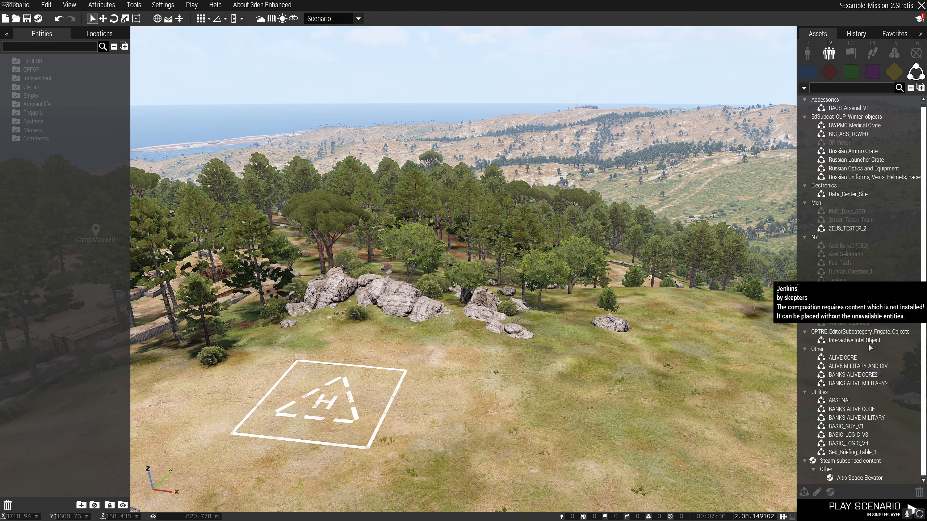
pyautogui.click(848, 443)
pyautogui.moveTo(657, 310); pyautogui.dragTo(490, 334, button='right')
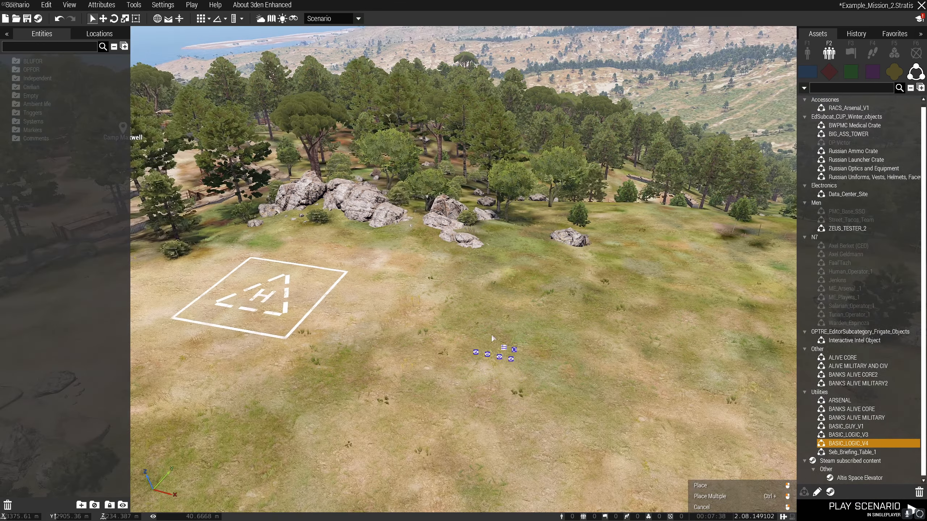
pyautogui.click(489, 279)
pyautogui.scroll(3, 551, 314)
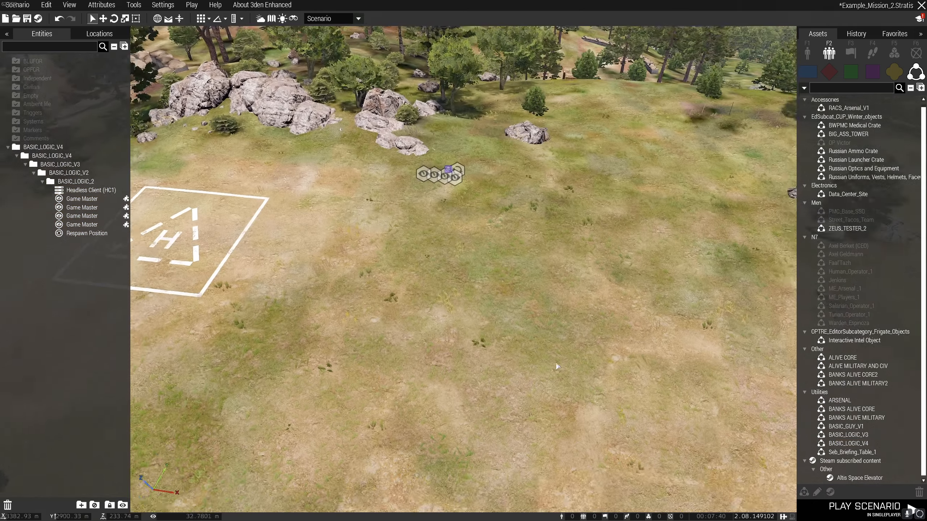
pyautogui.moveTo(553, 342); pyautogui.dragTo(534, 300, button='right')
pyautogui.press('s')
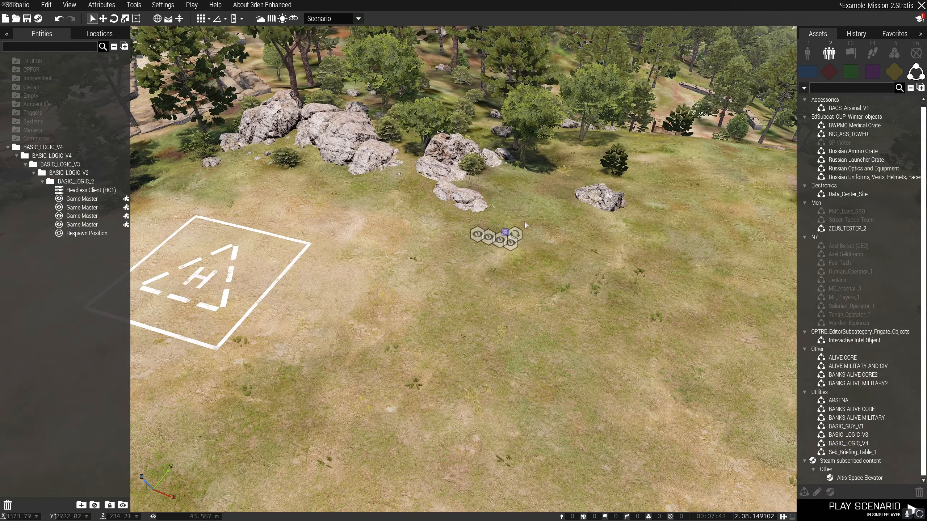
# Move the Respawn Position module from the logic group onto the centre of the helipad.
pyautogui.moveTo(518, 229); pyautogui.dragTo(345, 192)
pyautogui.click(456, 303)
pyautogui.press('w')
pyautogui.moveTo(456, 303)
pyautogui.mouseDown(button='right')
pyautogui.moveTo(458, 285)
pyautogui.moveTo(451, 306)
pyautogui.mouseUp(button='right')
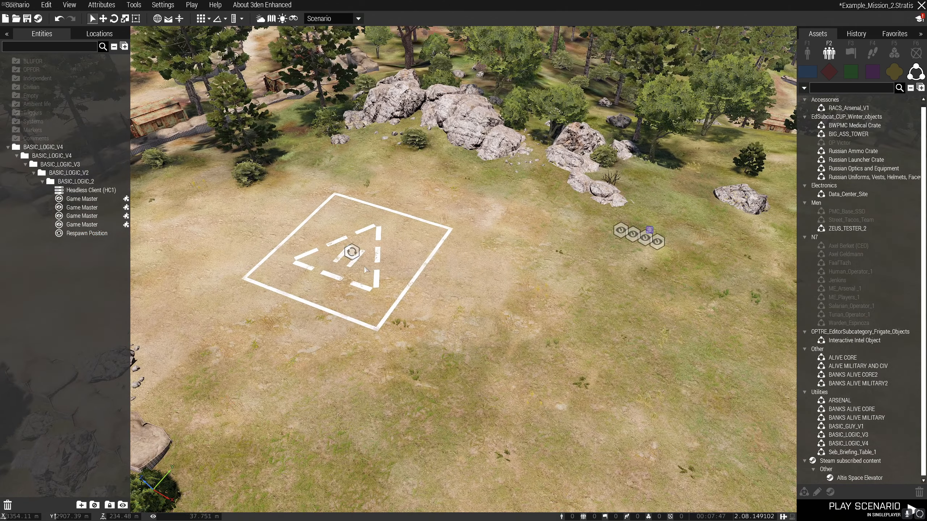
# Set the Respawn Position's name to "Helipad" in its attributes and accept them.
pyautogui.doubleClick(356, 252)
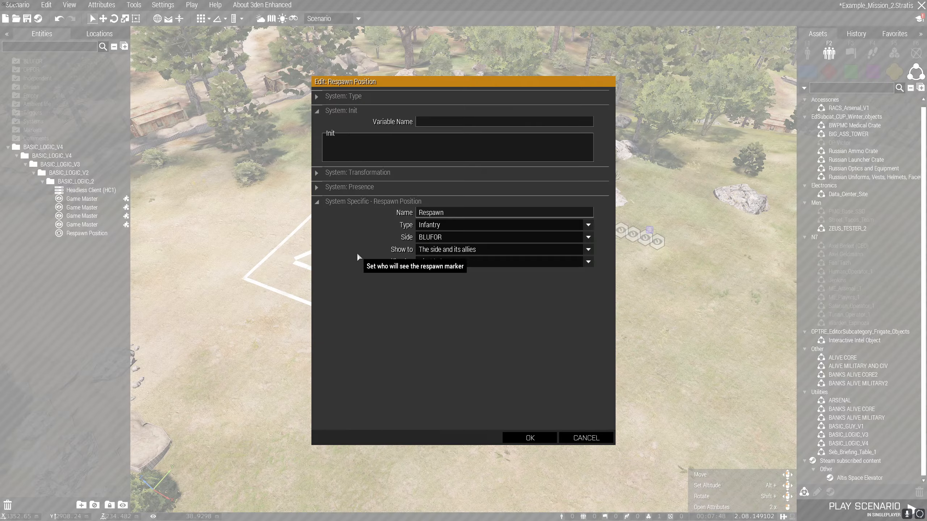
pyautogui.doubleClick(454, 215)
pyautogui.write('Helipad')
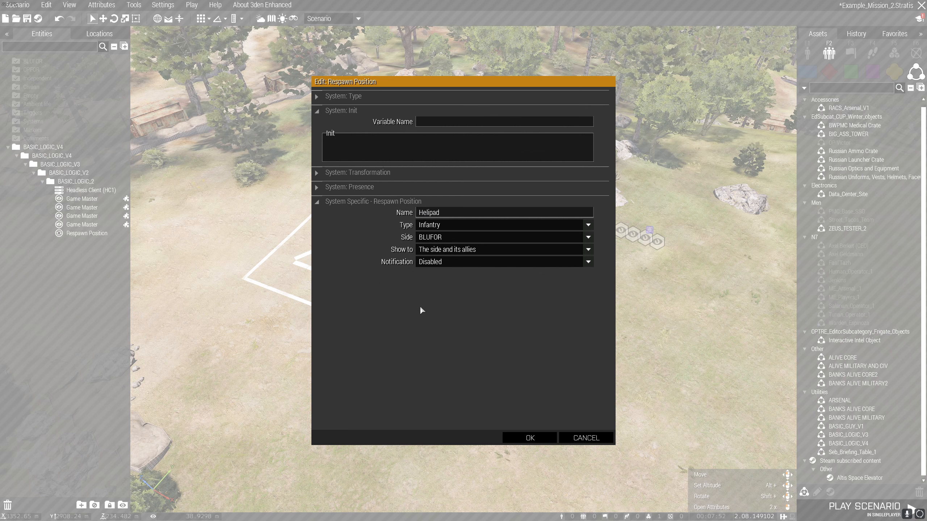
pyautogui.click(525, 437)
pyautogui.click(503, 344)
# Place a BLUFOR NATO Rifleman on the grass beside the helipad.
pyautogui.press('F1')
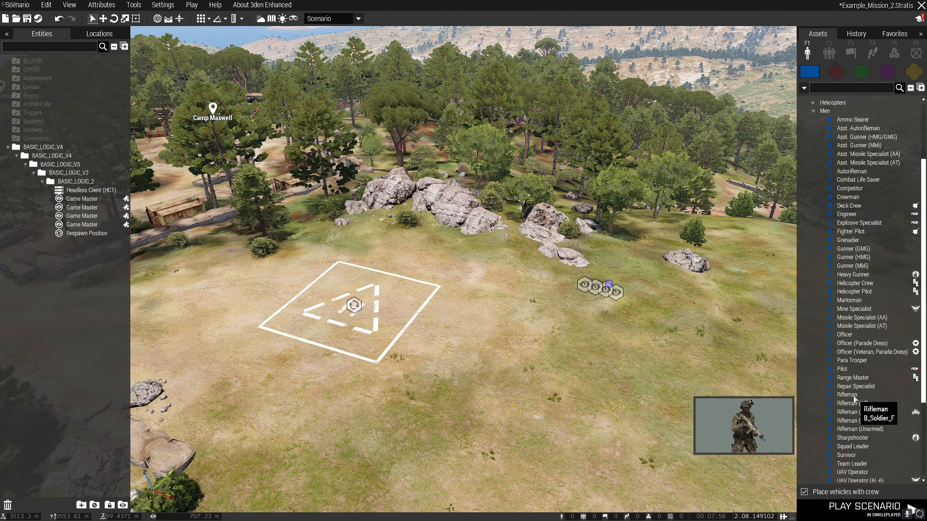
pyautogui.click(847, 395)
pyautogui.click(465, 367)
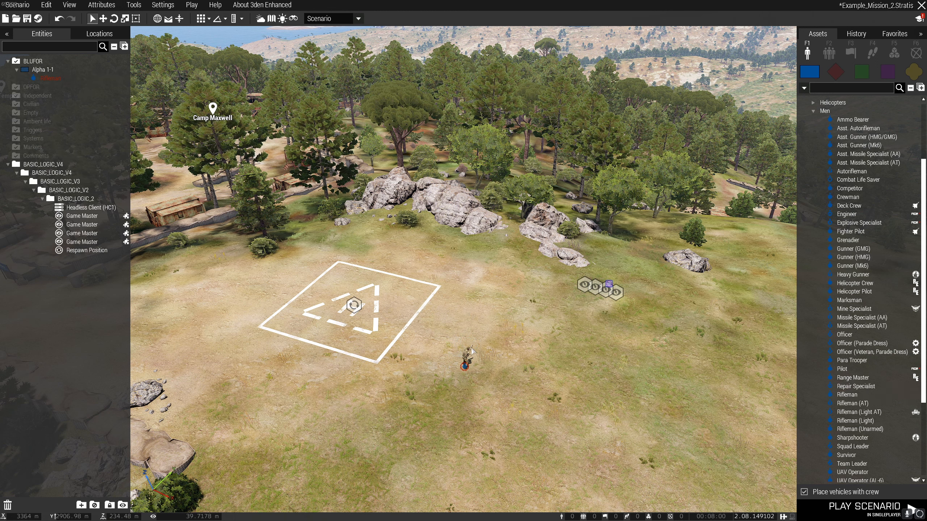
# Give the Rifleman the variable name ZEUS_1 and the role description "Player 1 (Zeus)".
pyautogui.doubleClick(465, 366)
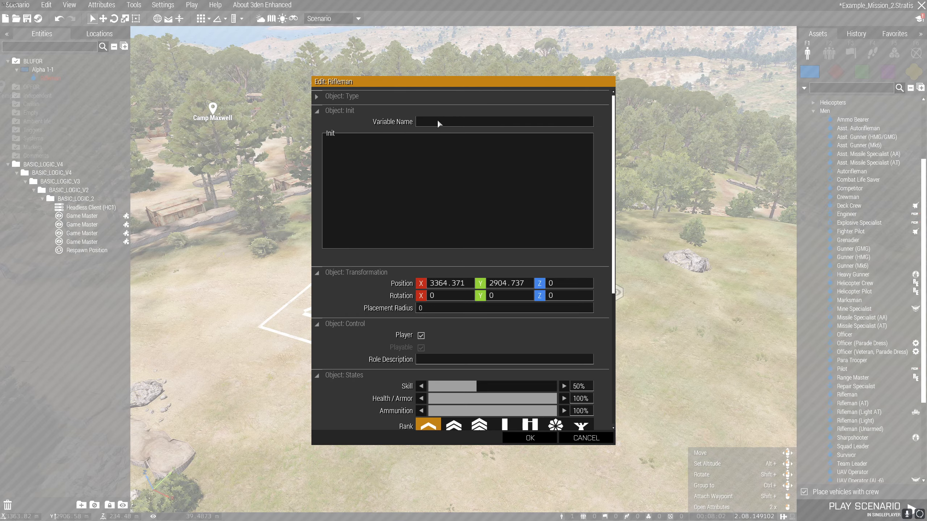
pyautogui.write('ZEUS-')
pyautogui.write('Pla')
pyautogui.write('yer 1')
pyautogui.write(' (Zeus)')
pyautogui.click(530, 439)
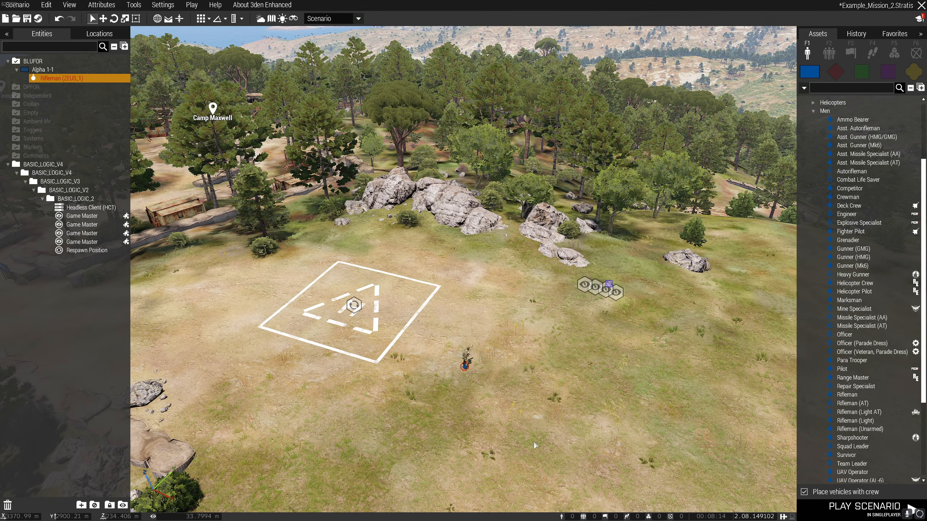
pyautogui.click(534, 442)
pyautogui.press('w')
pyautogui.moveTo(468, 410); pyautogui.dragTo(399, 408, button='right')
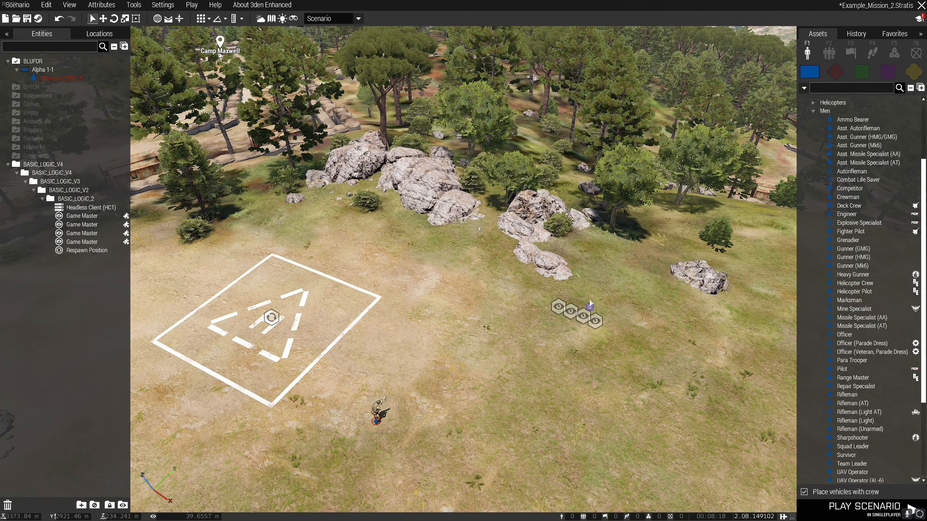
pyautogui.press('s')
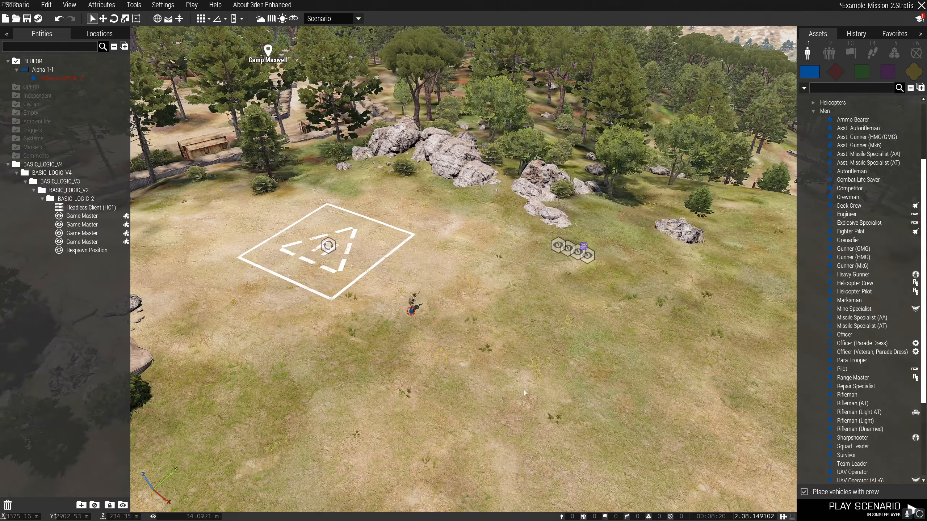
pyautogui.press('s')
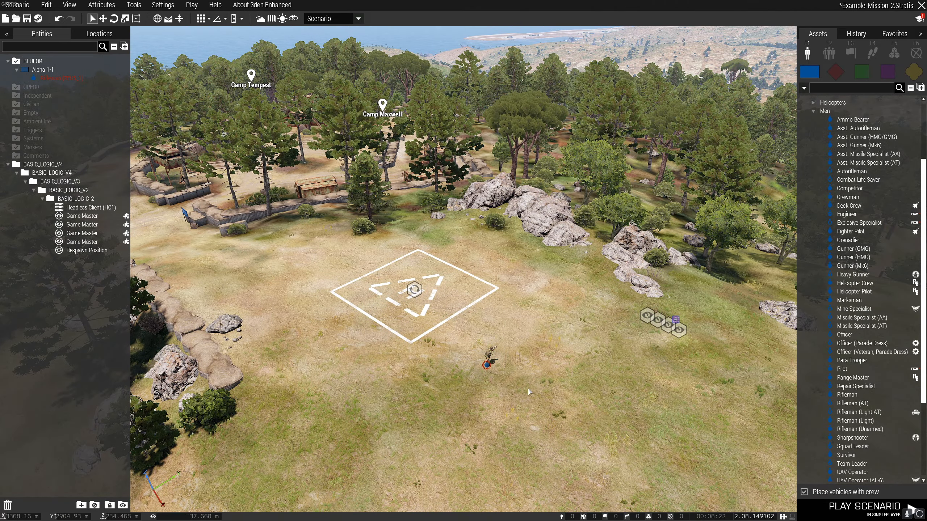
# Save the scenario and export it to the Arma 3 MPMissions folder.
pyautogui.click(27, 18)
pyautogui.click(18, 5)
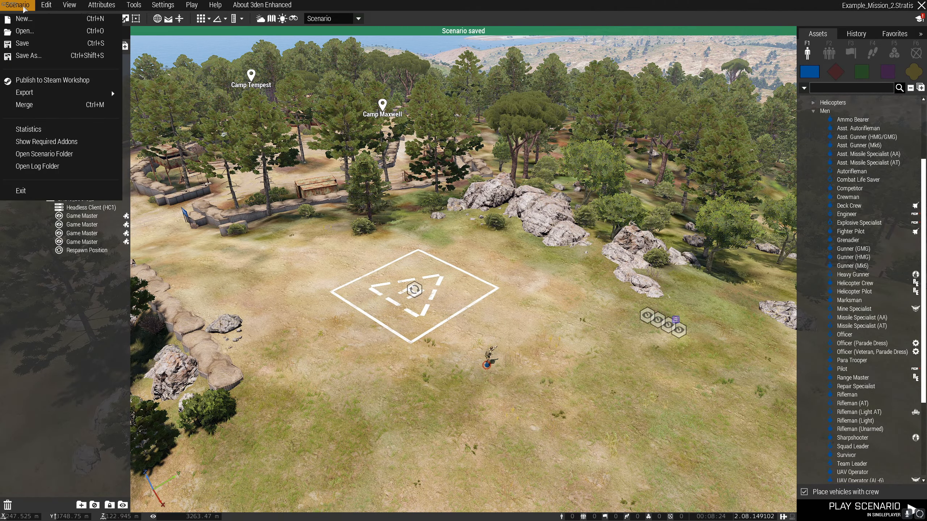
pyautogui.click(168, 105)
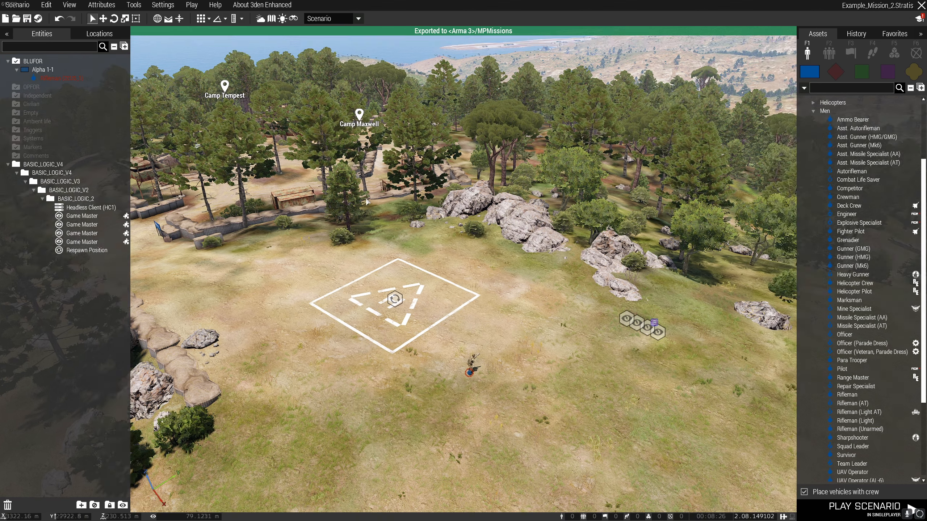
pyautogui.moveTo(366, 199); pyautogui.dragTo(369, 209, button='right')
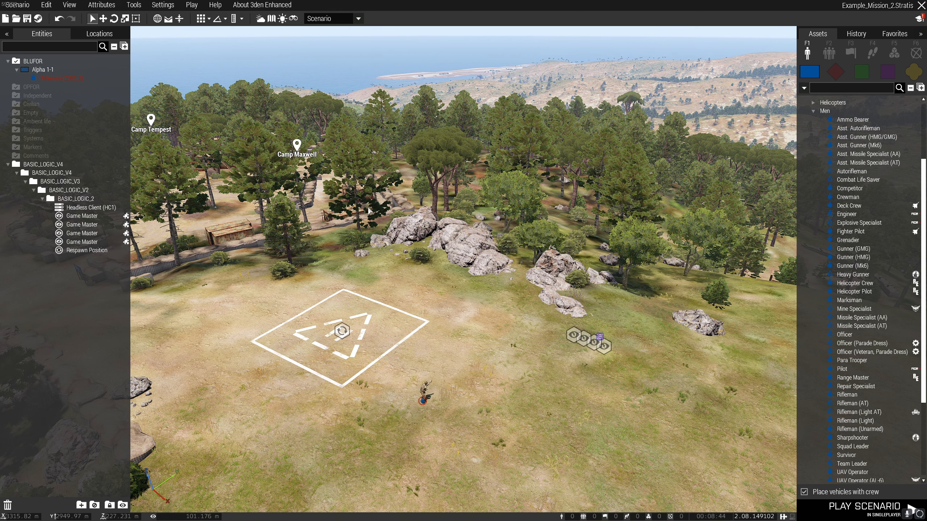
pyautogui.moveTo(388, 235)
pyautogui.mouseDown(button='right')
pyautogui.moveTo(416, 246)
pyautogui.moveTo(408, 235)
pyautogui.moveTo(395, 240)
pyautogui.moveTo(383, 268)
pyautogui.moveTo(359, 286)
pyautogui.moveTo(529, 257)
pyautogui.mouseUp(button='right')
pyautogui.press('w')
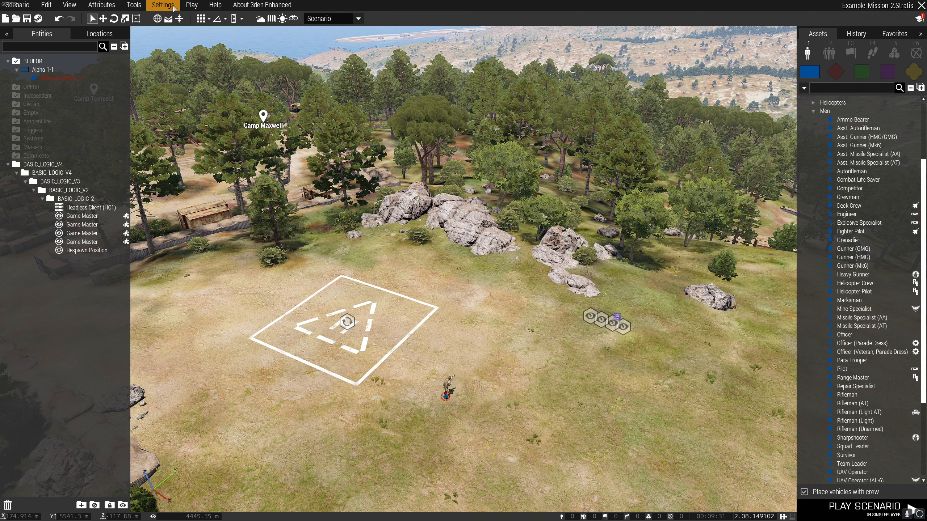
# Create a template named "Example Mission 2" from the current scenario in the Scenario Attributes Manager.
pyautogui.click(133, 8)
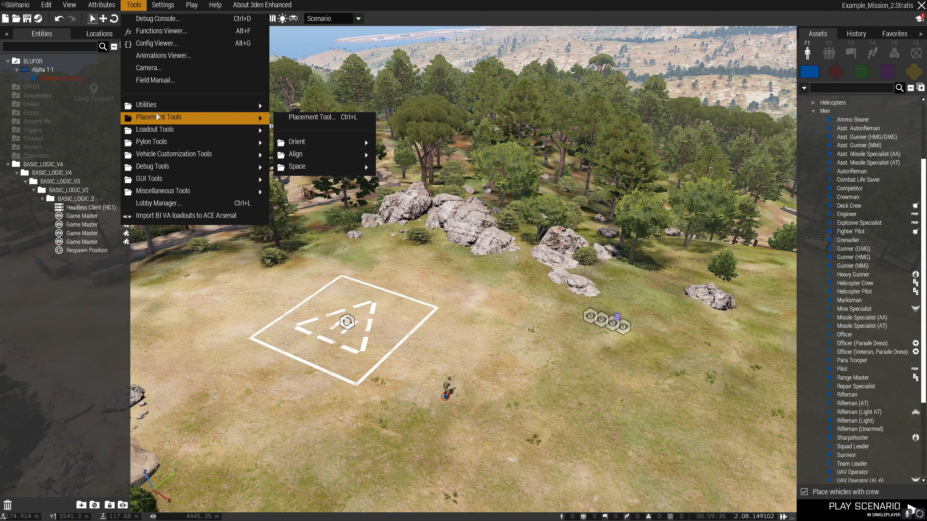
pyautogui.moveTo(157, 110)
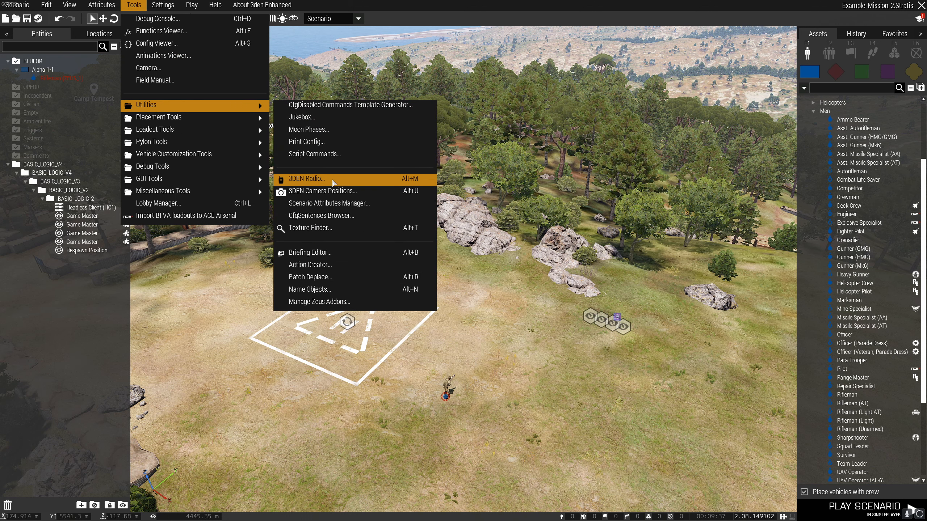
pyautogui.click(336, 205)
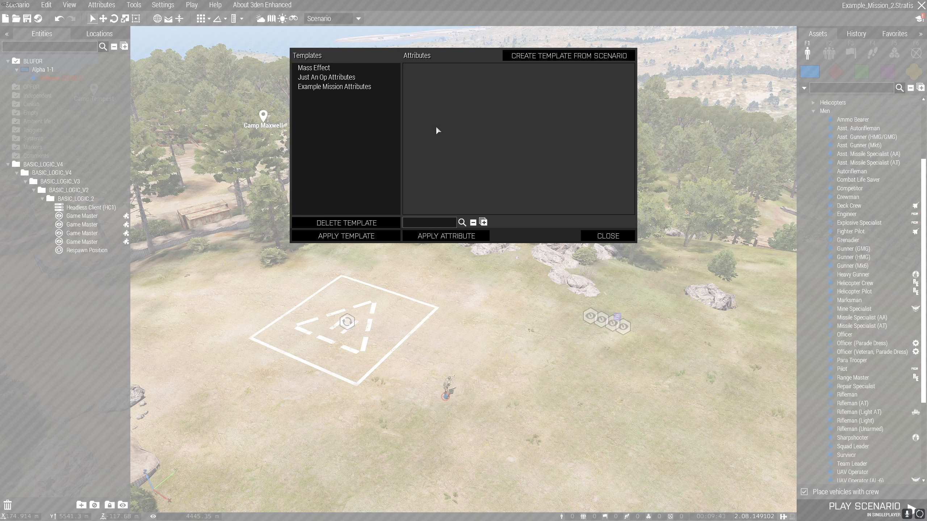
pyautogui.click(537, 59)
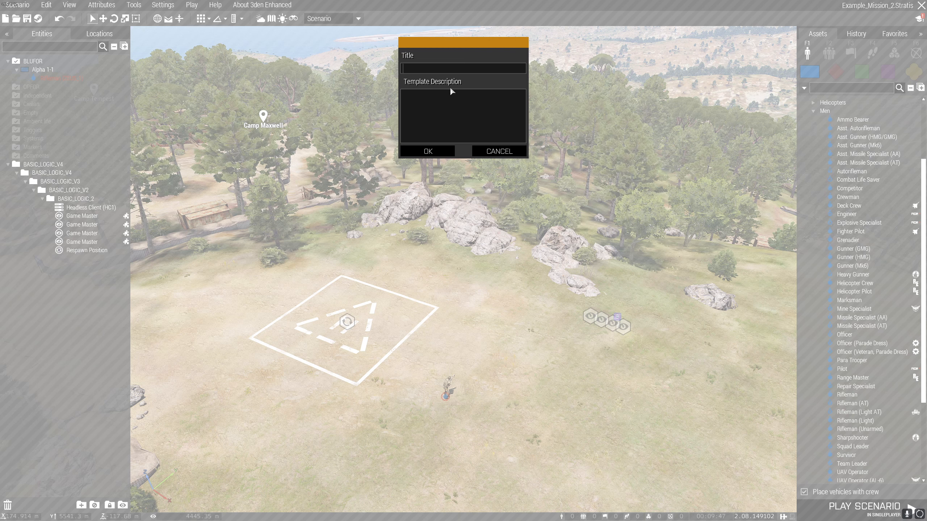
pyautogui.write('Example Mission 2')
pyautogui.click(439, 150)
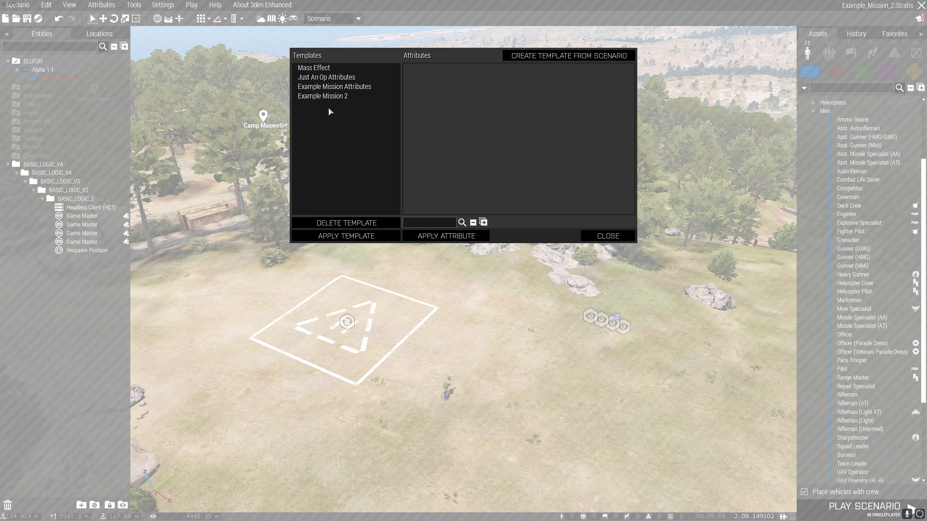
# Apply the Example Mission 2 template to the scenario and close the Scenario Attributes Manager.
pyautogui.click(319, 98)
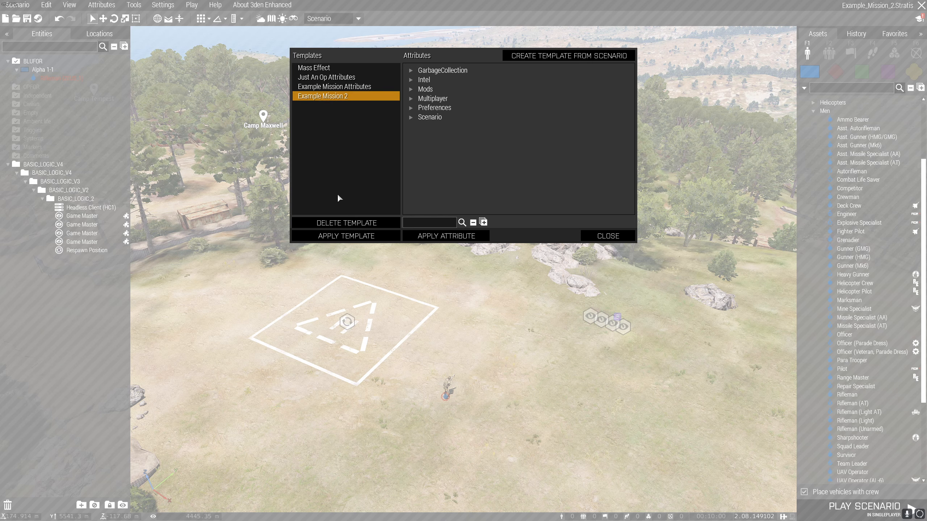
pyautogui.click(341, 237)
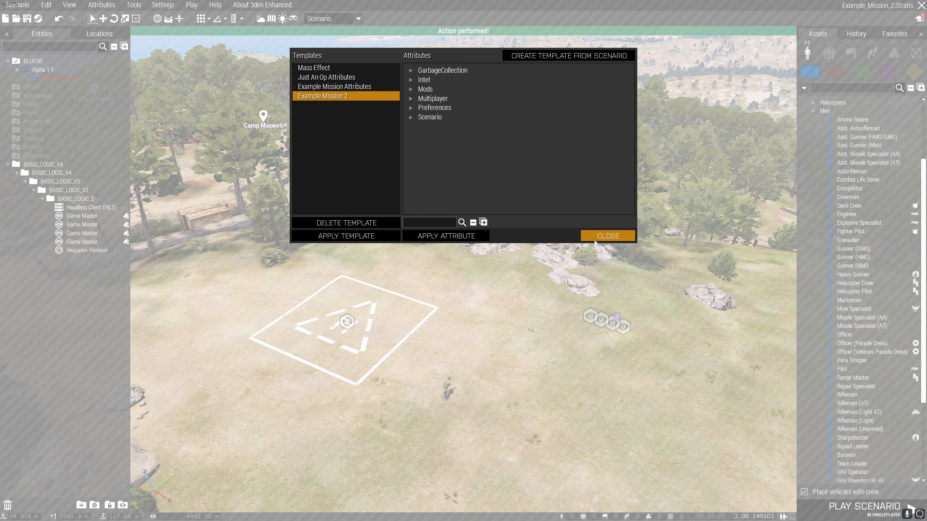
pyautogui.click(608, 236)
# Examine the scenario's General attributes, including the title, Misc options and Intro Text, and accept the dialog.
pyautogui.click(112, 8)
pyautogui.click(110, 18)
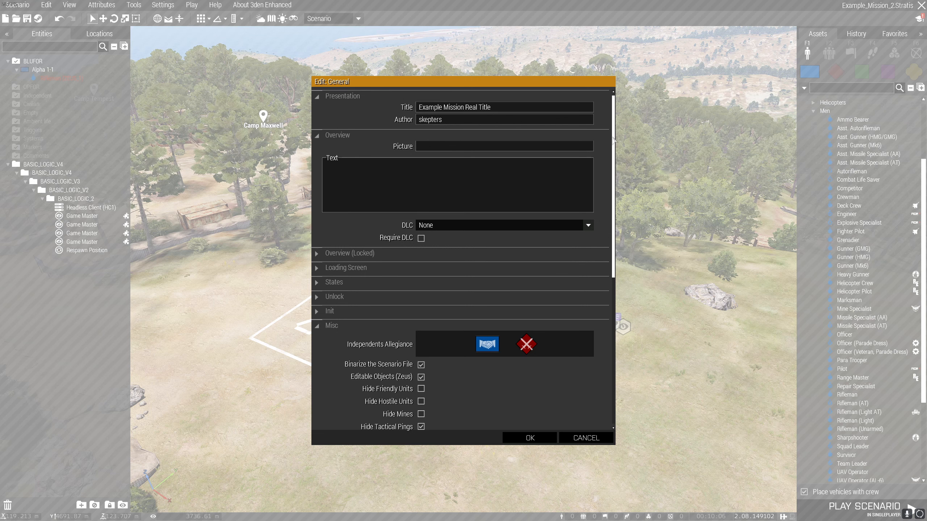
pyautogui.moveTo(614, 124); pyautogui.dragTo(635, 87)
pyautogui.click(516, 110)
pyautogui.hotkey('ctrl', 'a')
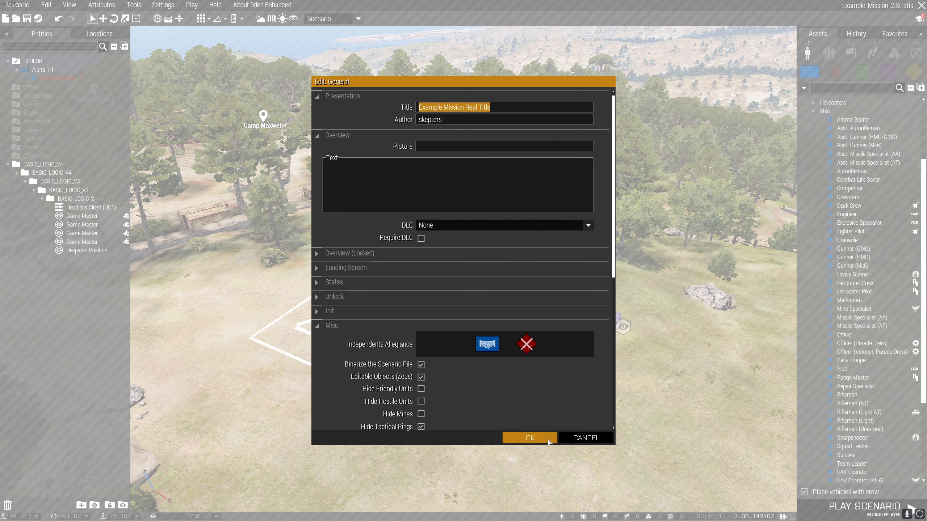
pyautogui.click(503, 109)
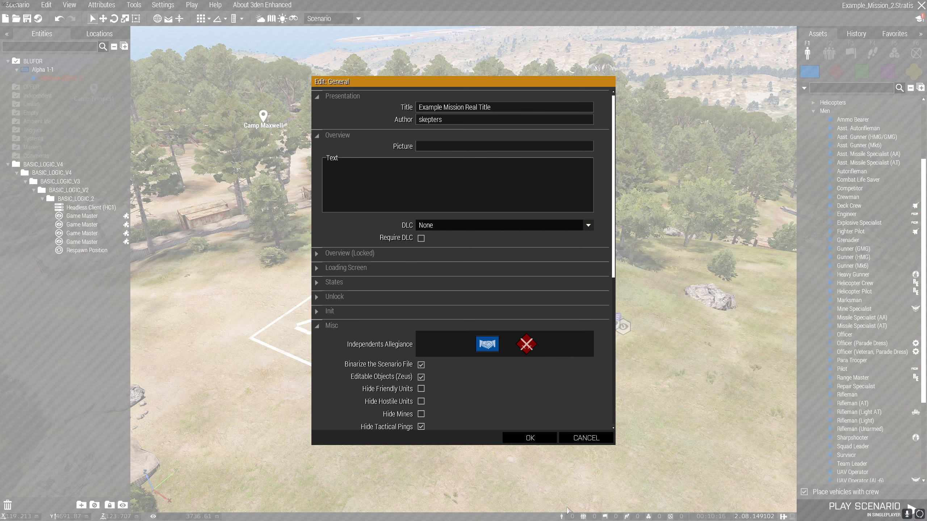
pyautogui.moveTo(614, 229); pyautogui.dragTo(615, 295)
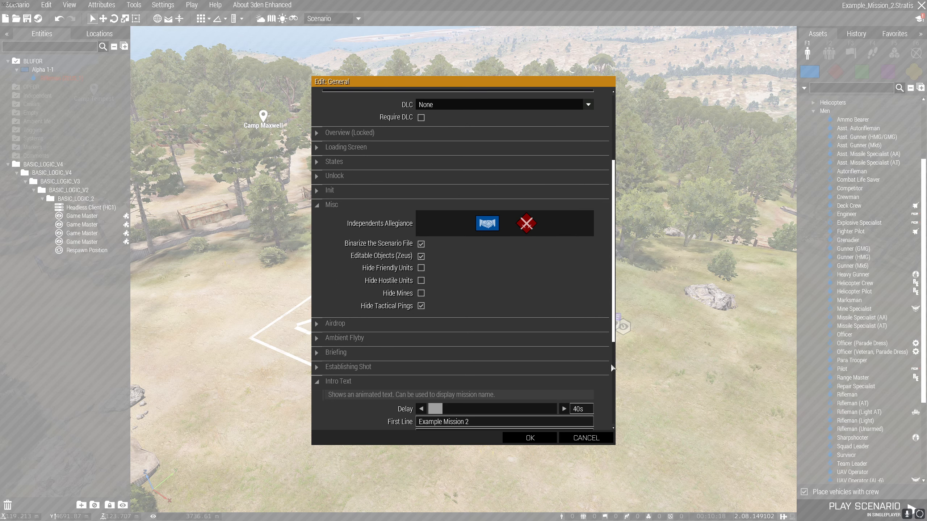
pyautogui.moveTo(613, 333); pyautogui.dragTo(647, 400)
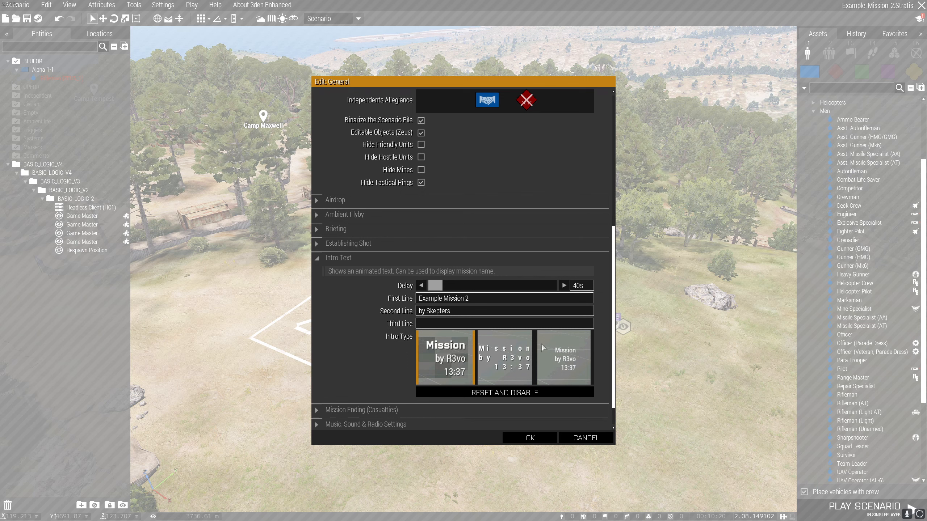
pyautogui.scroll(2, 441, 184)
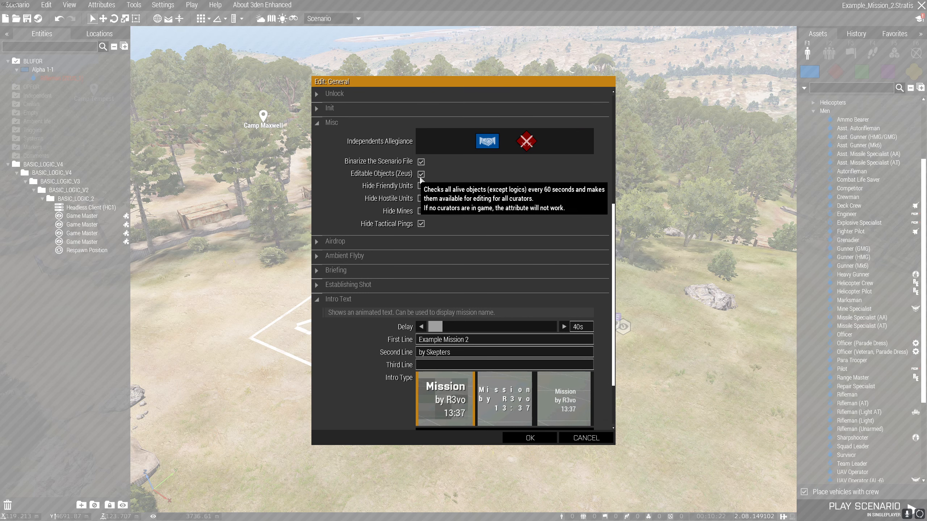
pyautogui.click(519, 435)
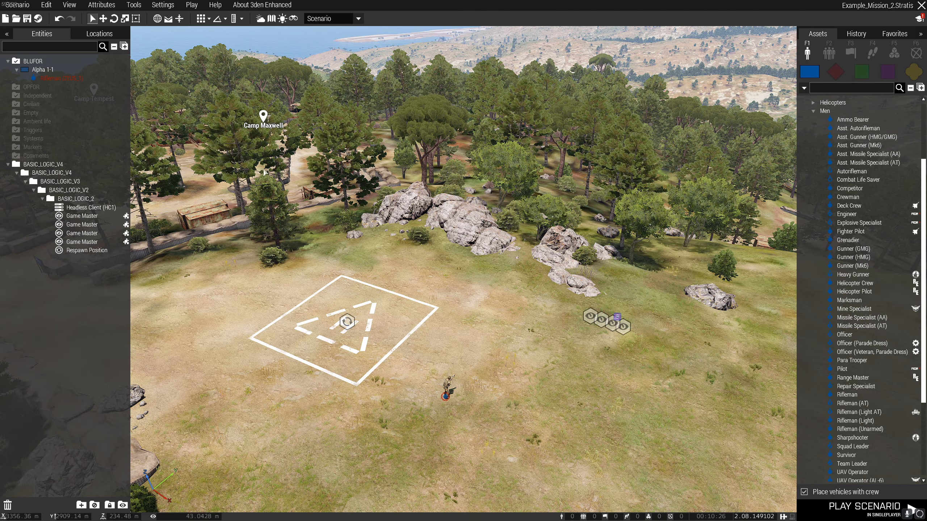
# Examine the scenario's Multiplayer attributes, including the game type, lobby and respawn settings, and accept the dialog.
pyautogui.click(101, 5)
pyautogui.click(172, 59)
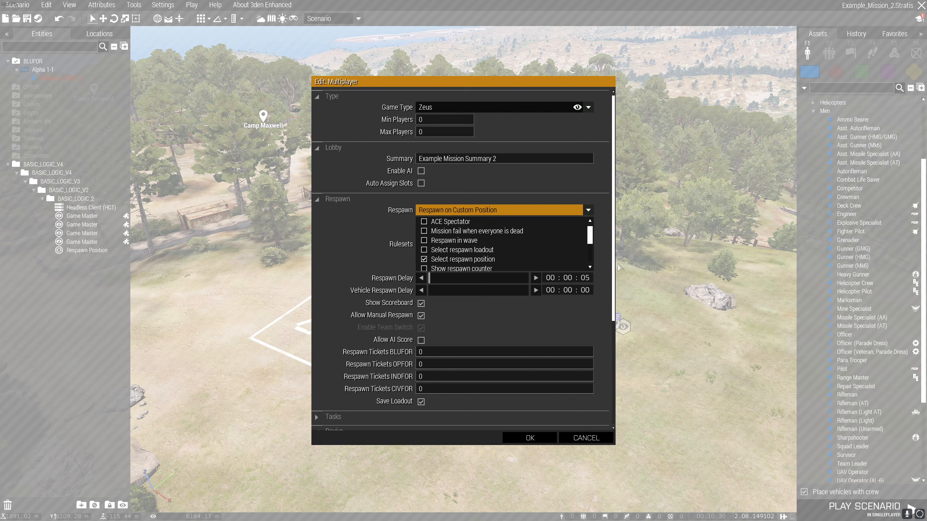
pyautogui.scroll(-2, 607, 252)
pyautogui.scroll(2, 603, 233)
pyautogui.click(530, 437)
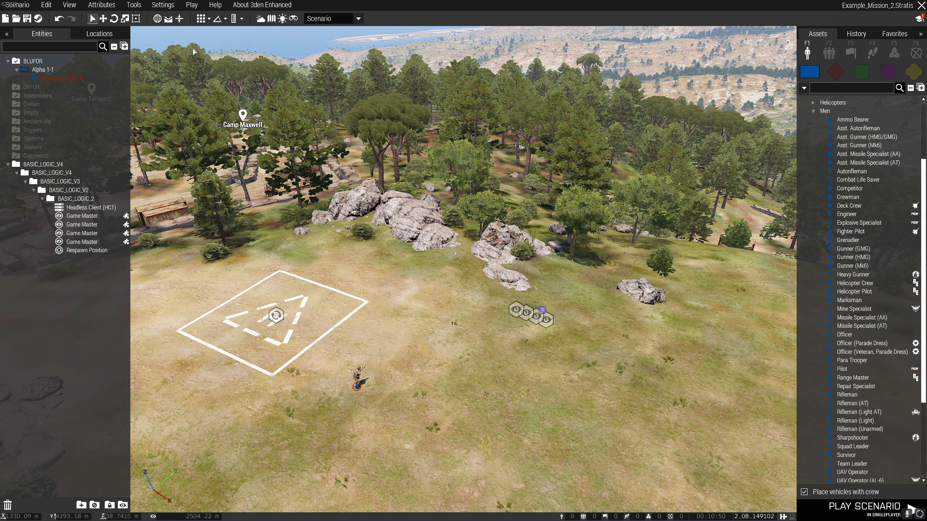
# Open the addon options and look through the list of addons that have mission settings.
pyautogui.click(171, 5)
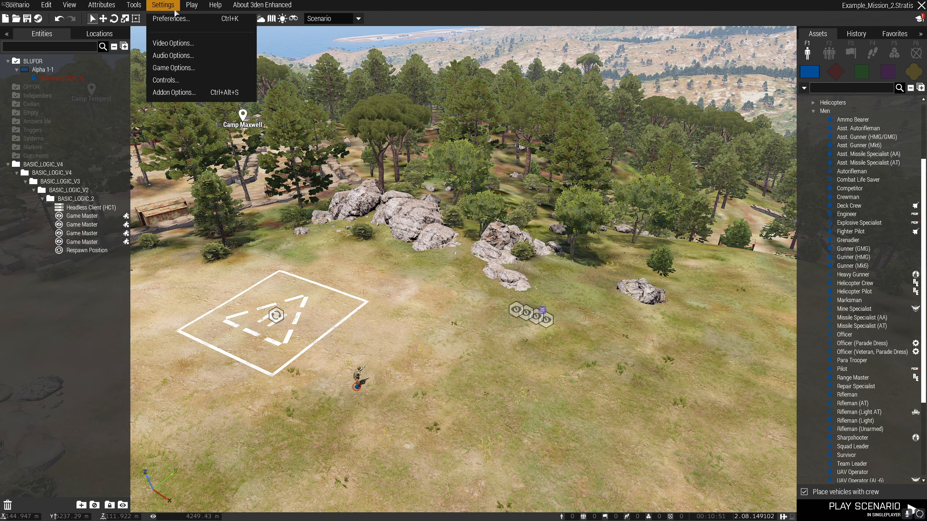
pyautogui.click(181, 94)
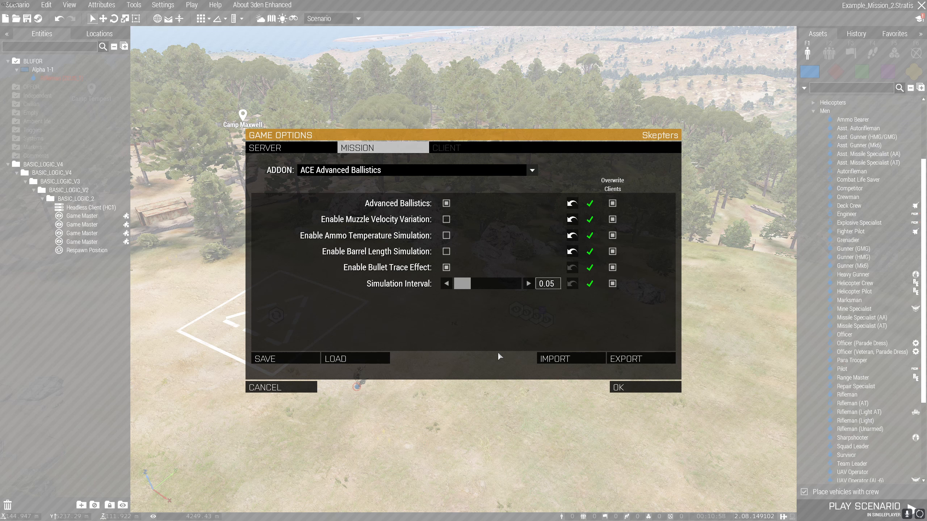
pyautogui.click(535, 171)
pyautogui.moveTo(535, 189)
pyautogui.mouseDown()
pyautogui.moveTo(538, 291)
pyautogui.moveTo(539, 177)
pyautogui.mouseUp()
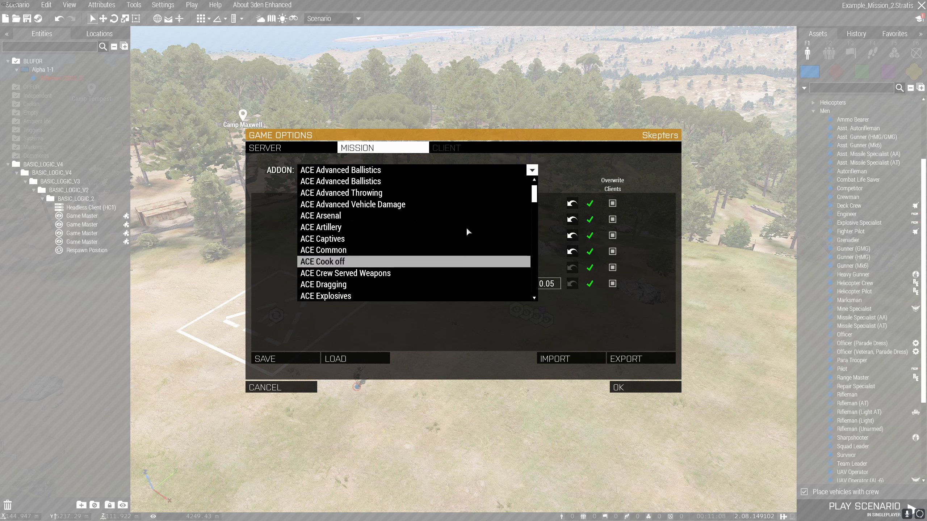
pyautogui.click(533, 172)
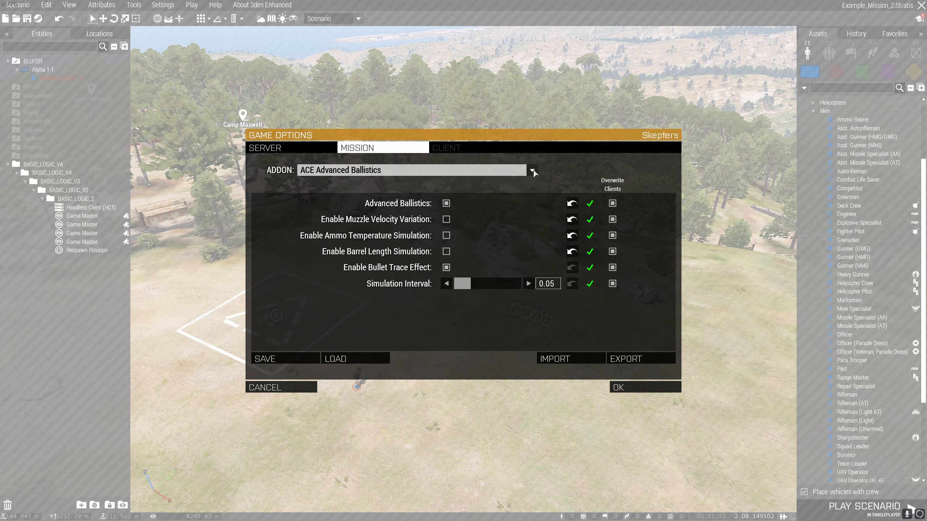
pyautogui.click(532, 171)
pyautogui.click(533, 171)
# Look at the mission settings presets in the save dialog and leave it without saving a new preset.
pyautogui.click(279, 359)
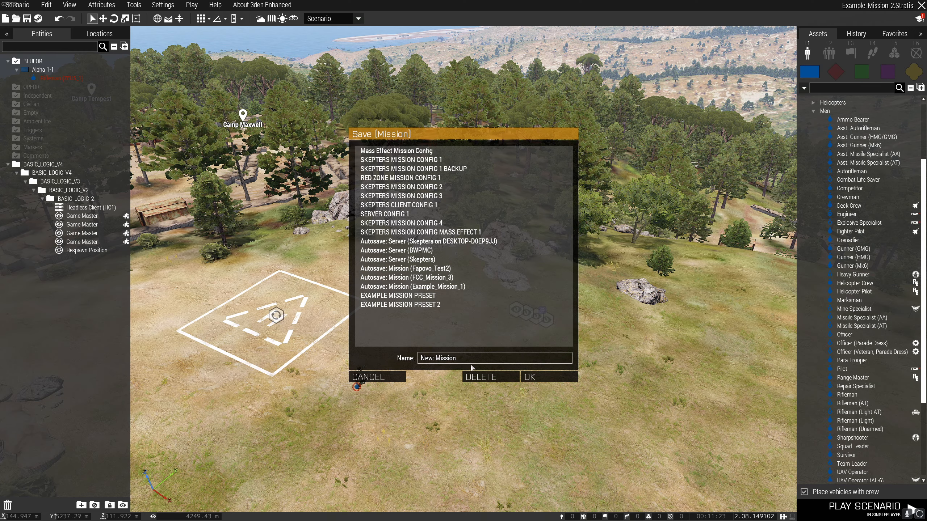
pyautogui.moveTo(470, 360); pyautogui.dragTo(417, 364)
pyautogui.click(395, 381)
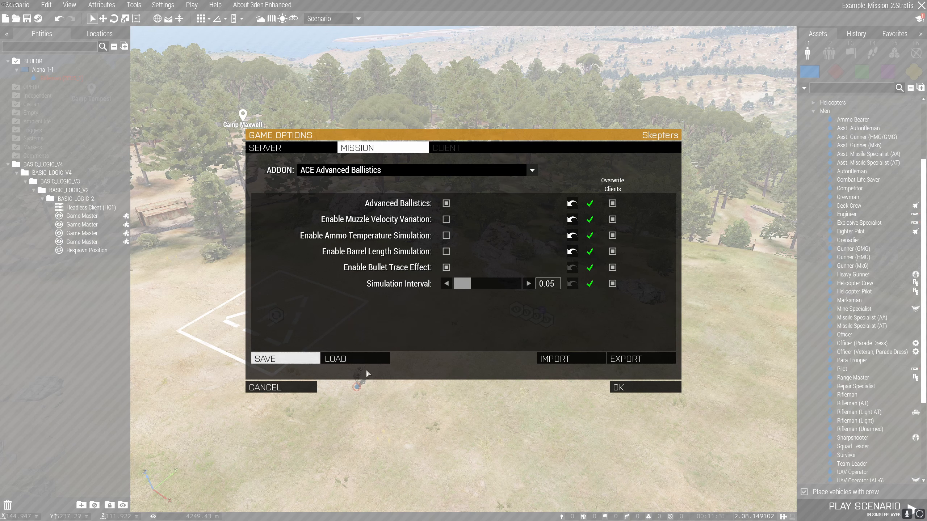
# Load EXAMPLE MISSION PRESET 2 into the mission's addon settings and accept the addon options.
pyautogui.click(356, 359)
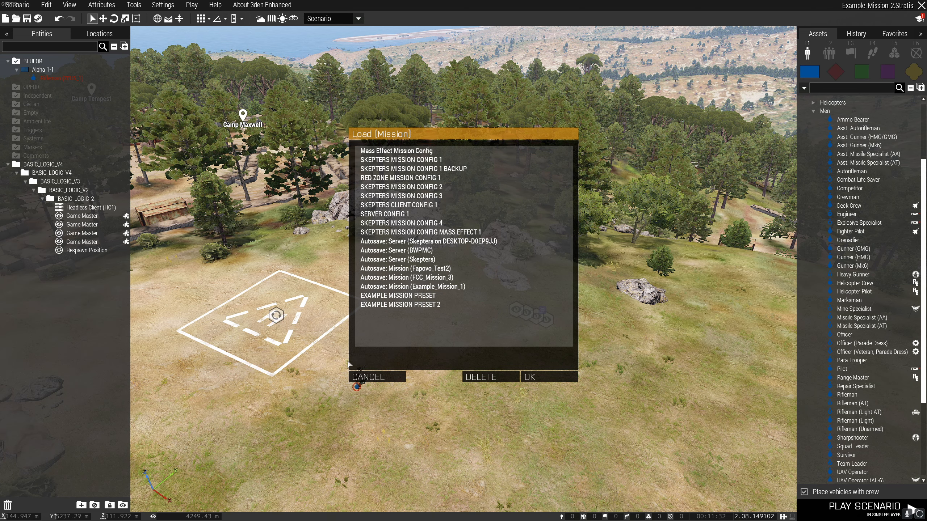
pyautogui.click(400, 306)
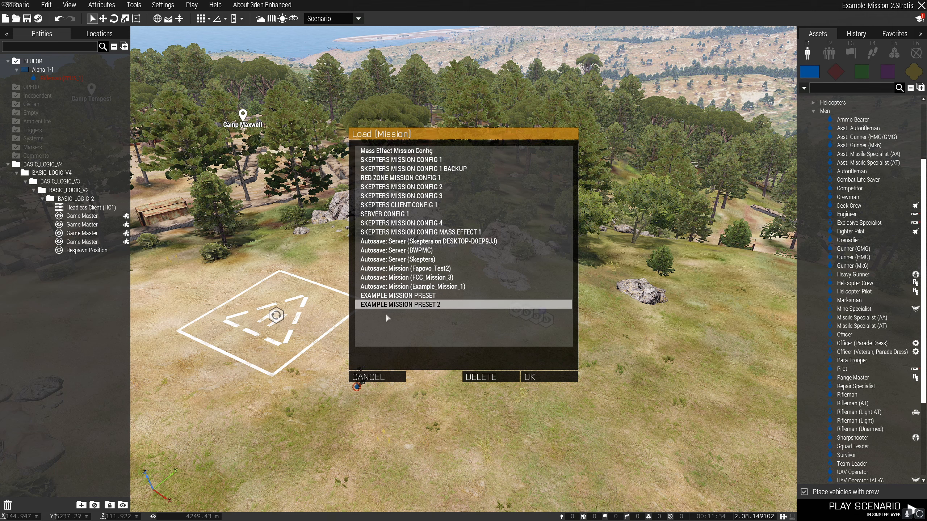
pyautogui.click(547, 377)
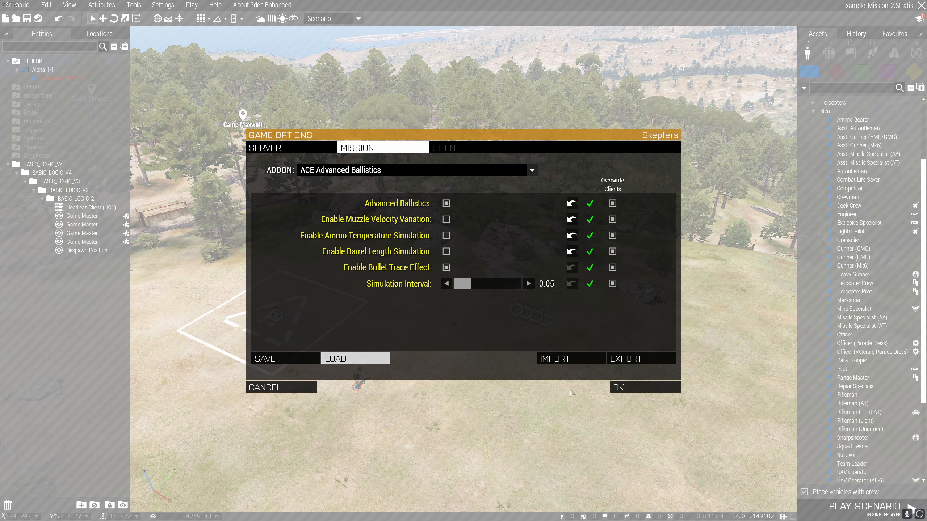
pyautogui.click(664, 390)
# Delete the Rifleman together with the Headless Client, all Game Master modules and the Respawn Position.
pyautogui.press('d')
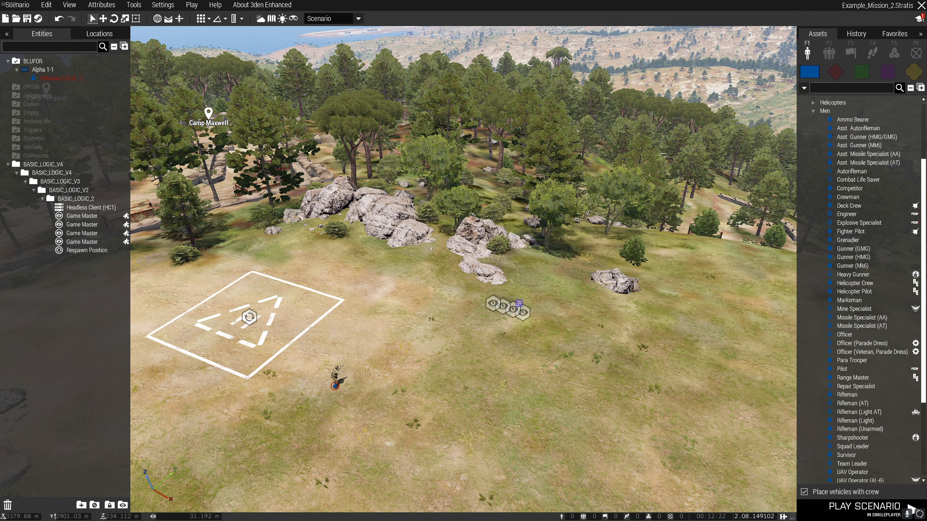
pyautogui.moveTo(219, 213); pyautogui.dragTo(583, 439)
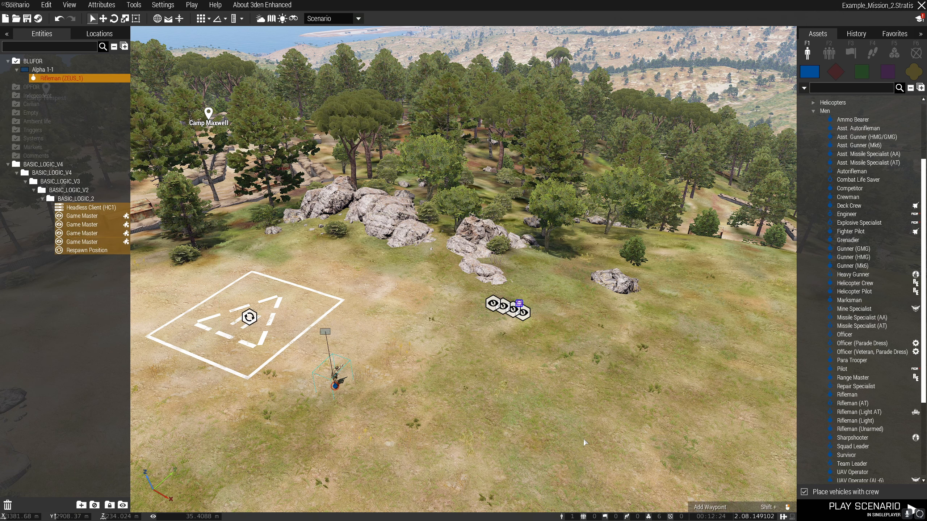
pyautogui.press('Delete')
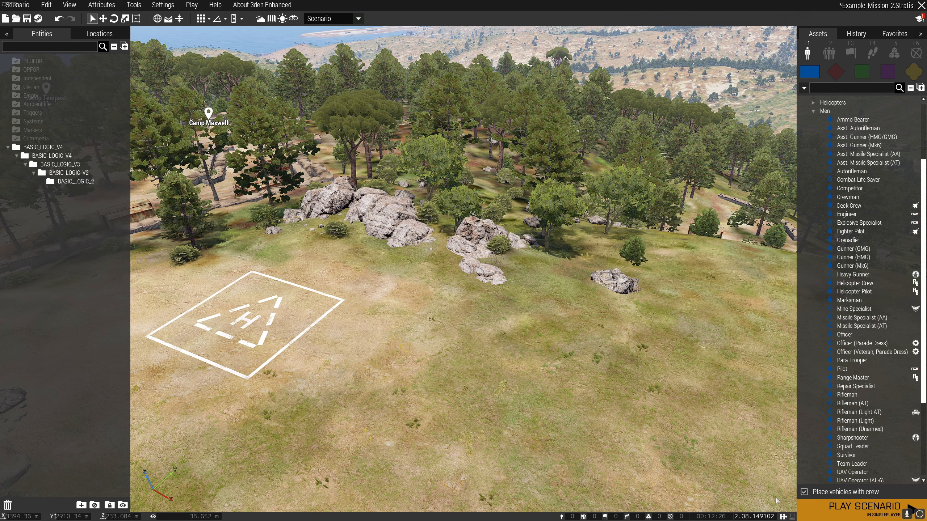
# Place the custom composition BASIC_LOGIC_V4 on the open ground beside the helipad and delete its placed modules again.
pyautogui.click(833, 45)
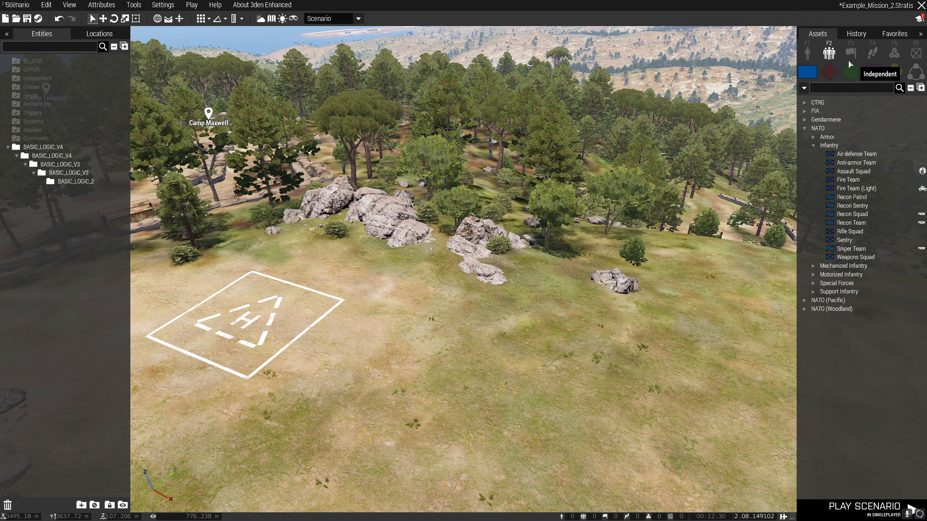
pyautogui.click(916, 73)
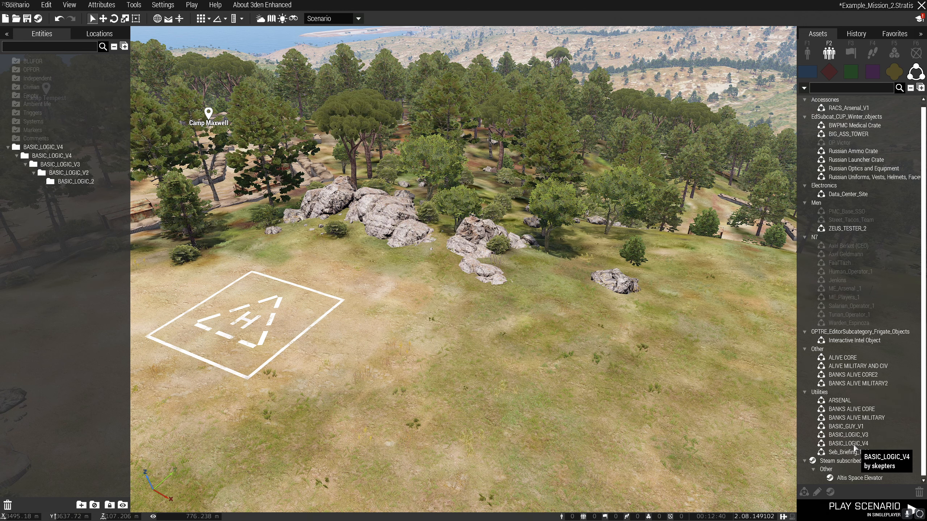
pyautogui.moveTo(853, 445); pyautogui.dragTo(529, 412)
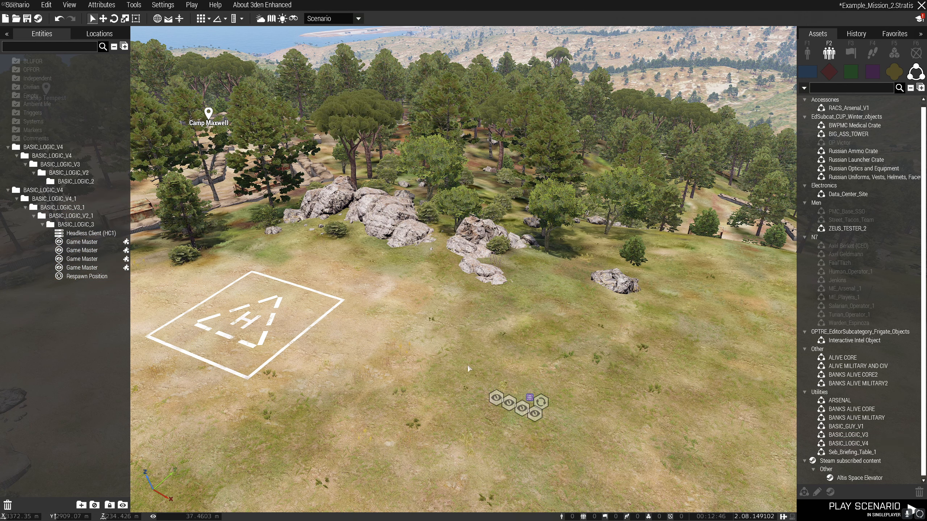
pyautogui.moveTo(455, 324); pyautogui.dragTo(604, 456)
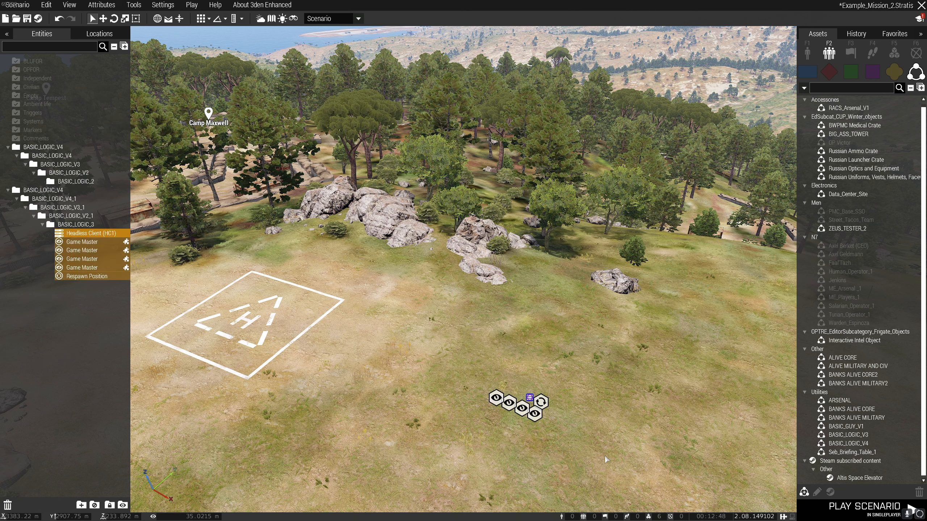
pyautogui.press('Delete')
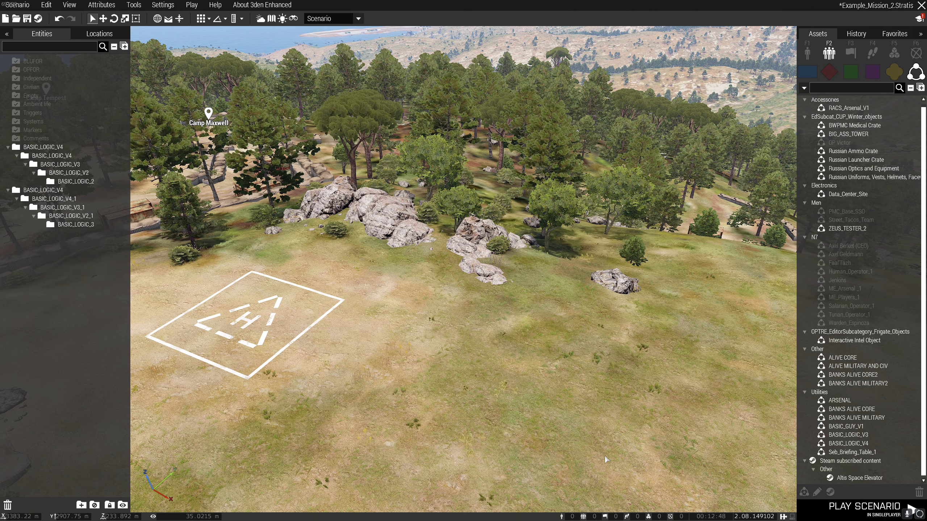
# Search the system logic entities for "head" and place a Headless Client on the grass beside the helipad.
pyautogui.click(894, 53)
pyautogui.click(875, 89)
pyautogui.write('head')
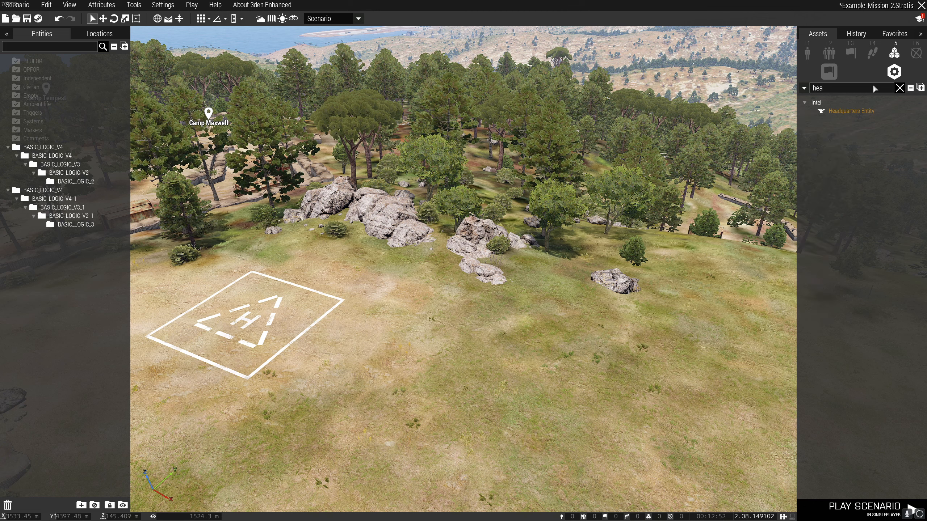
pyautogui.click(828, 71)
pyautogui.click(846, 111)
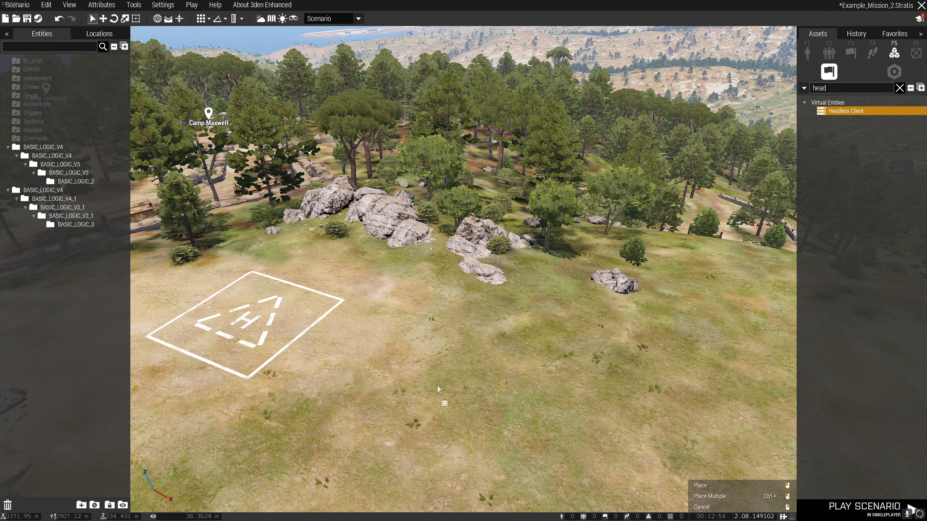
pyautogui.click(429, 370)
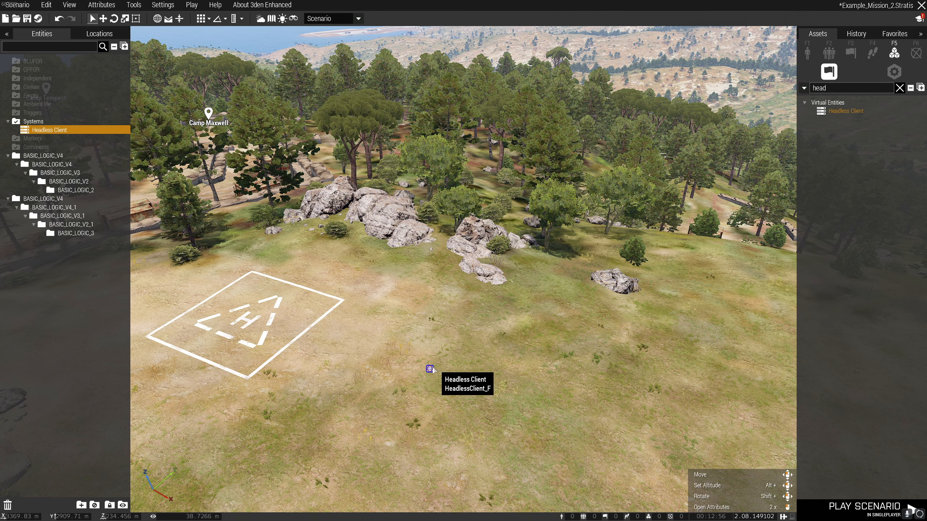
# Search the system modules for "resp" and place a Respawn Position next to the Headless Client.
pyautogui.click(894, 72)
pyautogui.click(899, 88)
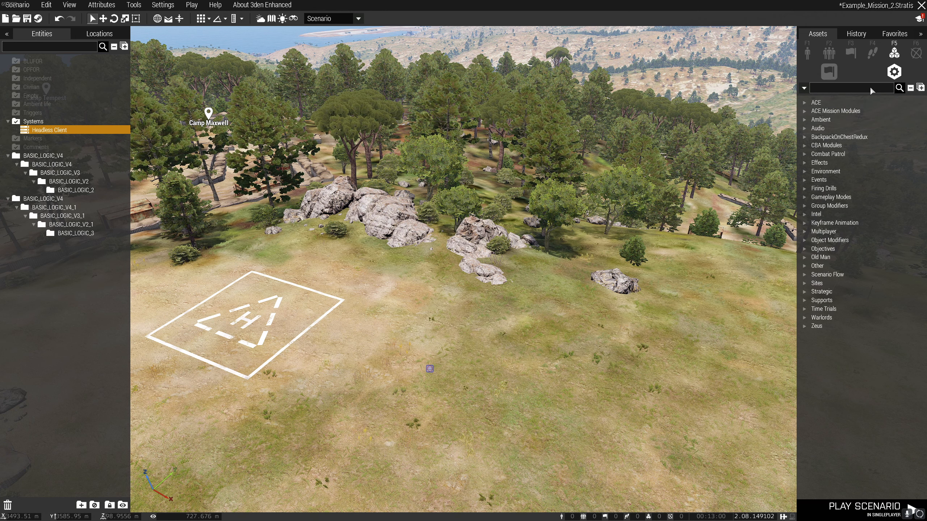
pyautogui.write('resp')
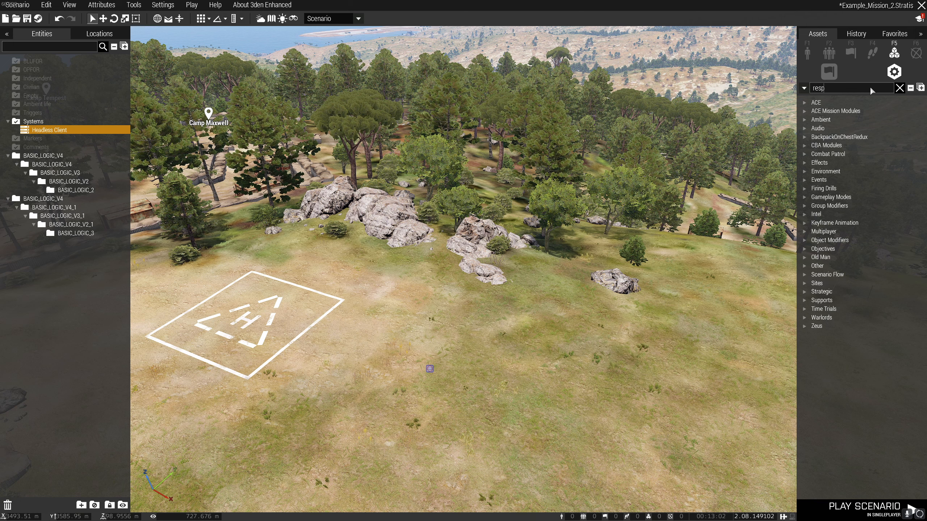
pyautogui.click(848, 112)
pyautogui.click(466, 369)
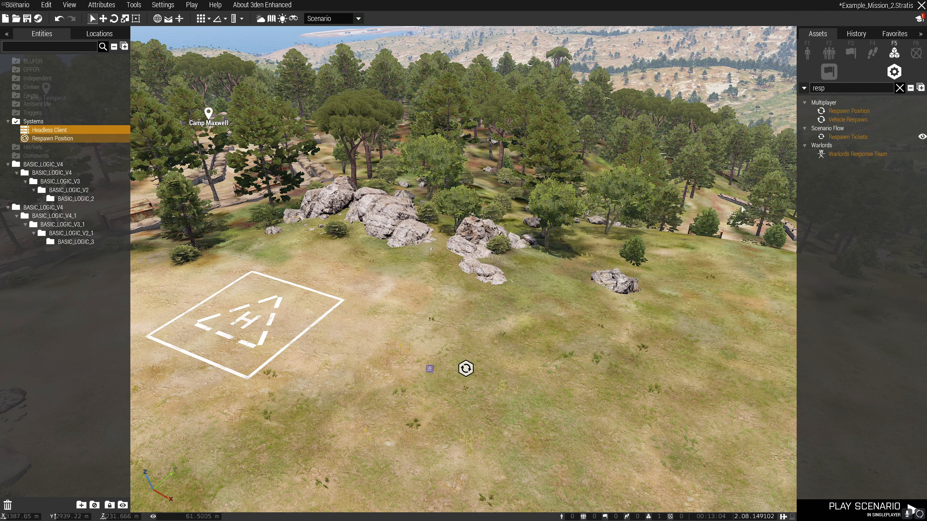
# Search the system modules for "game" and place two Game Master modules beside the Headless Client and Respawn Position.
pyautogui.click(899, 88)
pyautogui.write('game')
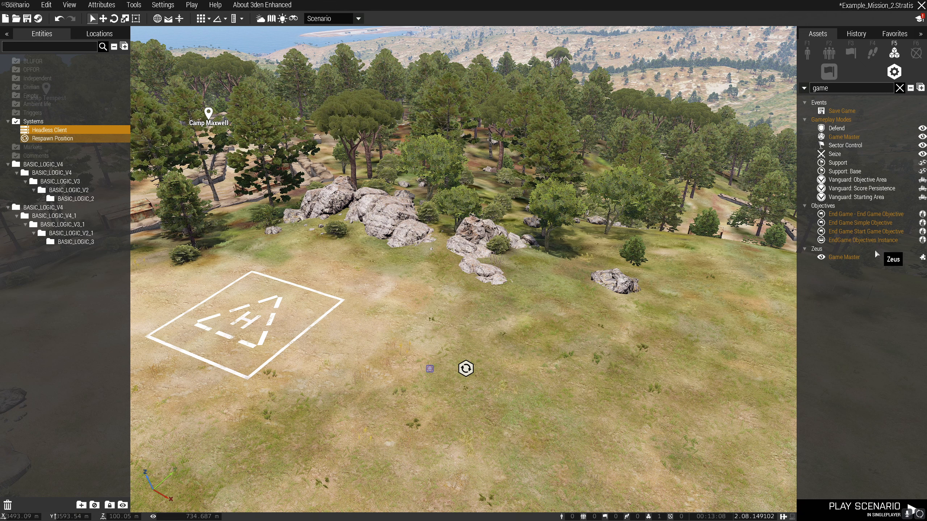
pyautogui.click(875, 256)
pyautogui.click(428, 398)
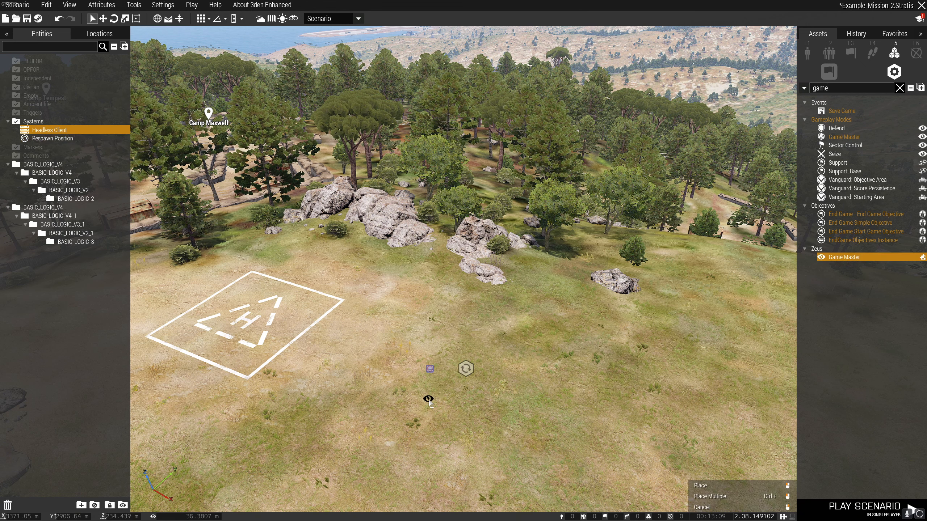
pyautogui.click(455, 398)
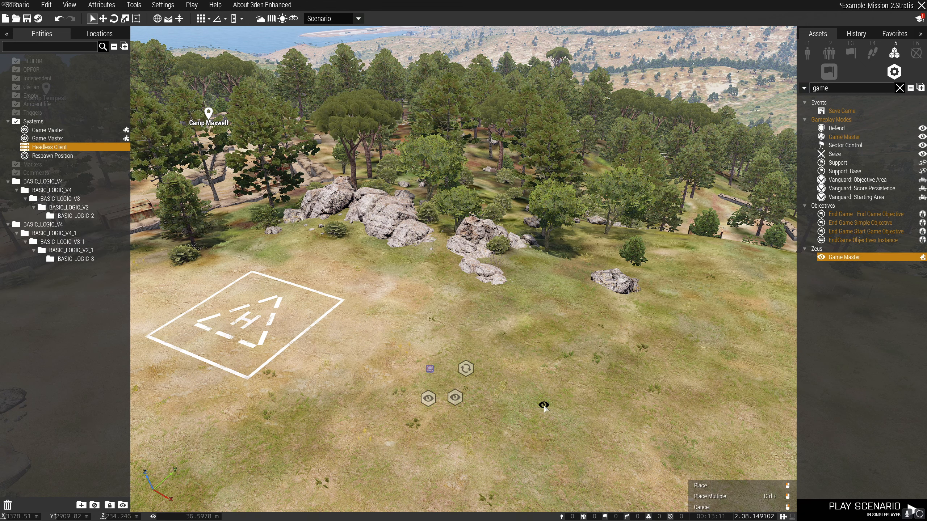
# Place a third Game Master module farther from the group and delete it again.
pyautogui.click(573, 384)
pyautogui.rightClick(602, 374)
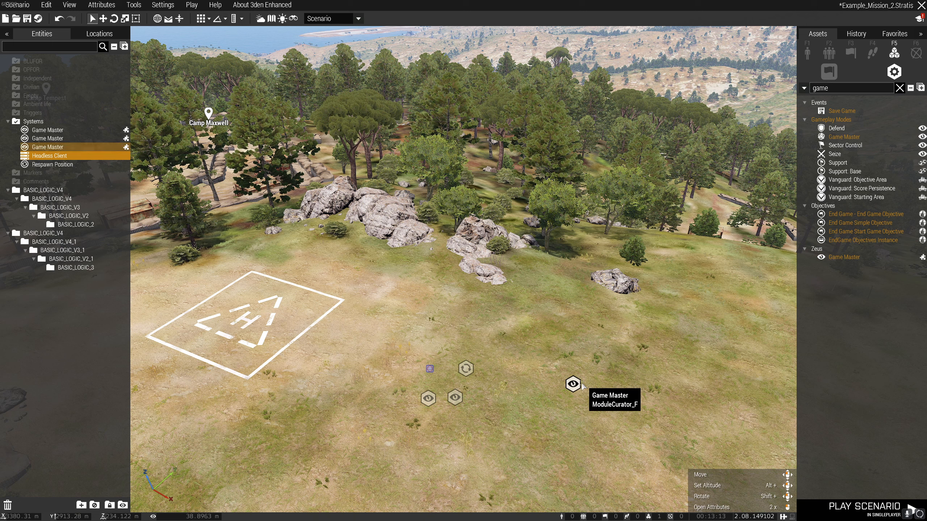
pyautogui.press('Delete')
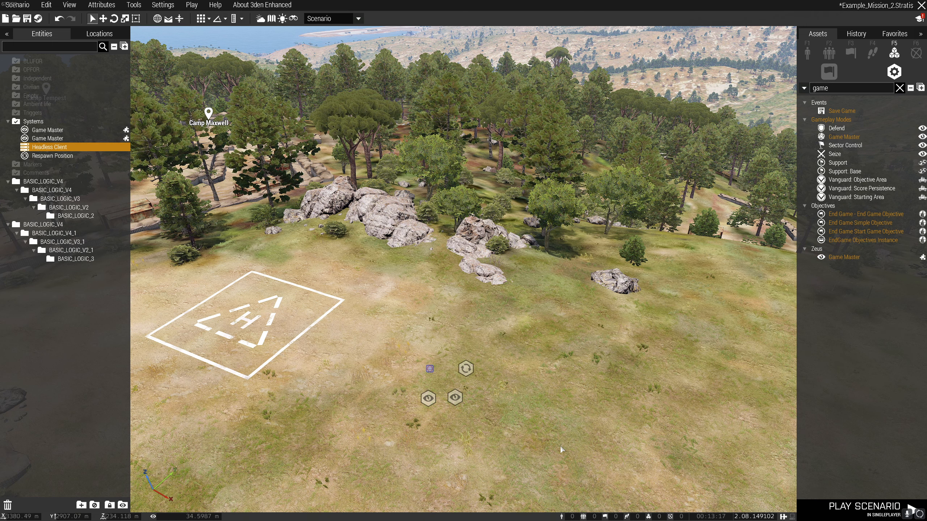
# Save the Headless Client, Respawn Position and both Game Master modules as a custom composition titled Example 1 in the Utilities category.
pyautogui.moveTo(378, 285); pyautogui.dragTo(477, 452)
pyautogui.rightClick(470, 372)
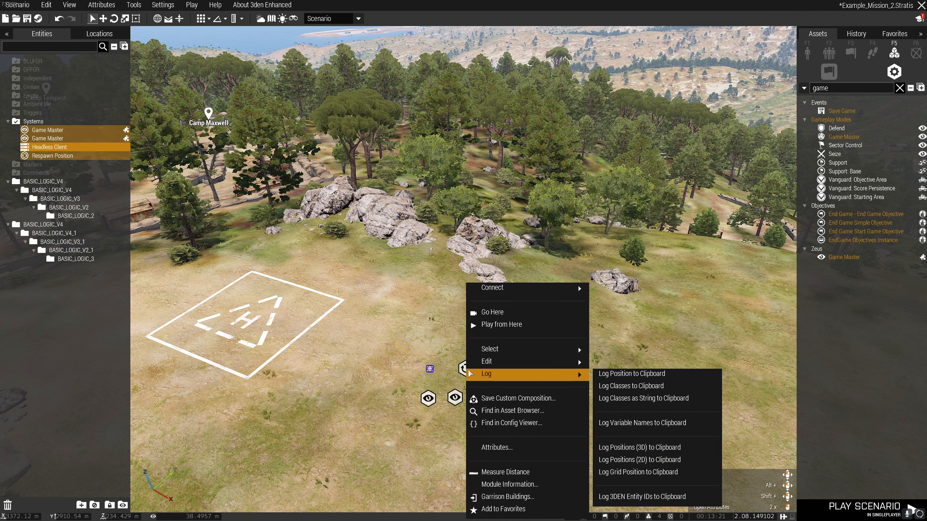
pyautogui.click(505, 399)
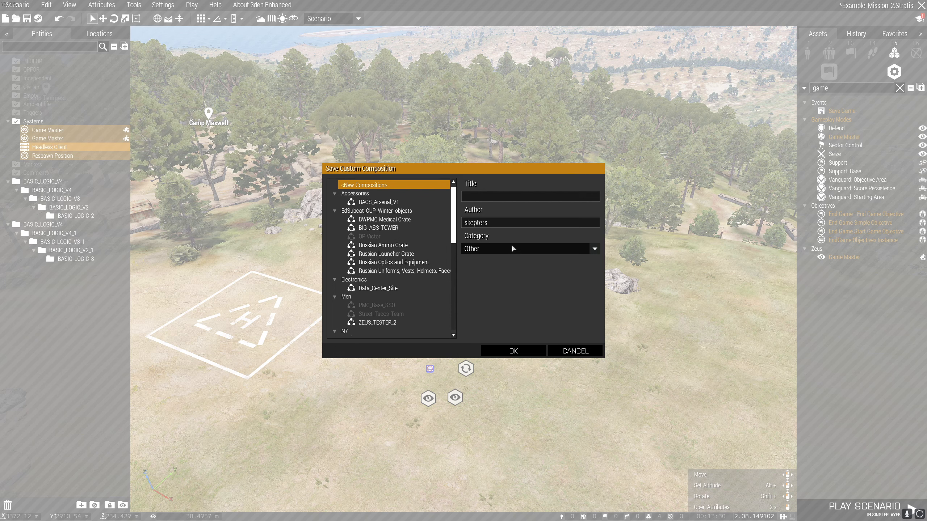
pyautogui.click(550, 245)
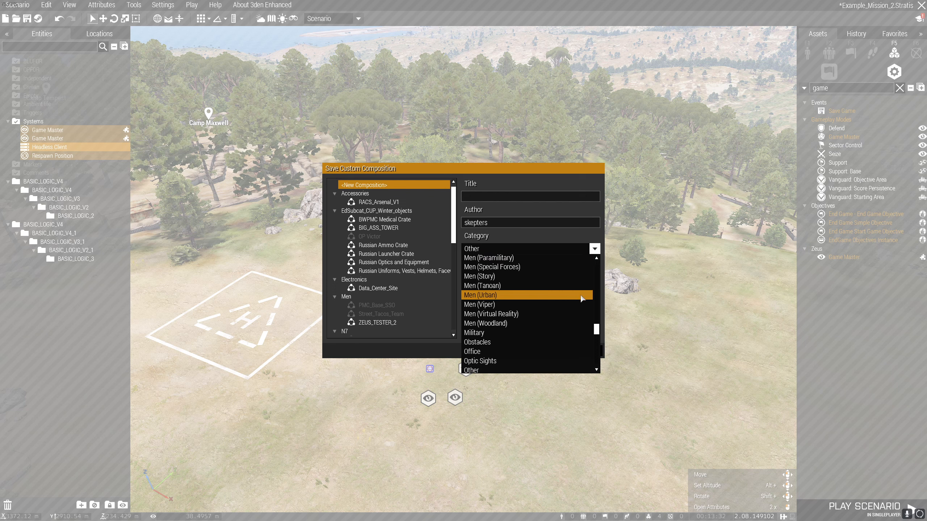
pyautogui.moveTo(595, 328)
pyautogui.mouseDown()
pyautogui.moveTo(598, 350)
pyautogui.moveTo(600, 311)
pyautogui.mouseUp()
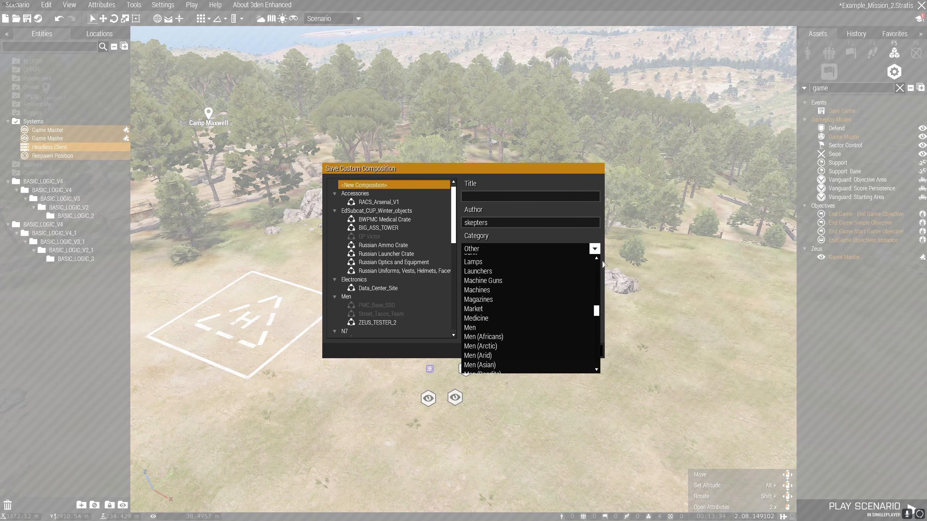
pyautogui.click(595, 248)
pyautogui.moveTo(453, 226); pyautogui.dragTo(452, 318)
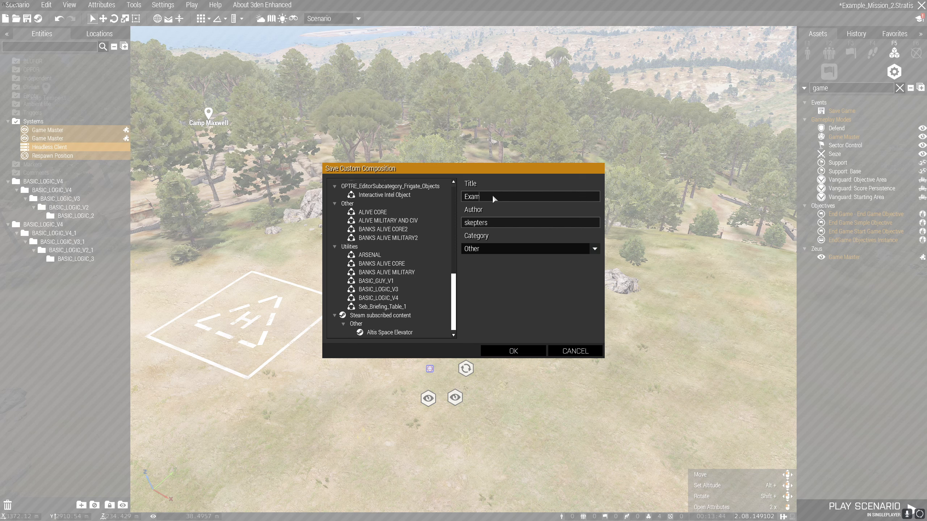
pyautogui.click(565, 250)
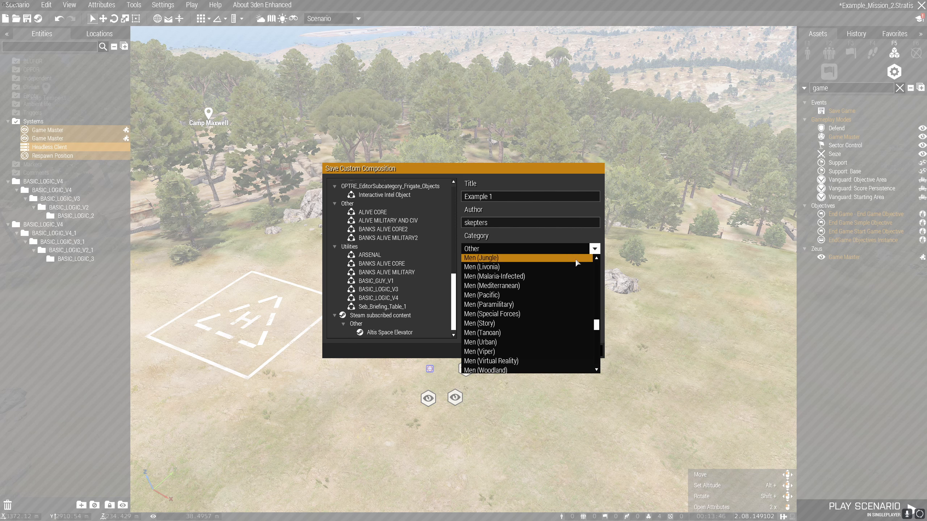
pyautogui.moveTo(596, 325); pyautogui.dragTo(579, 355)
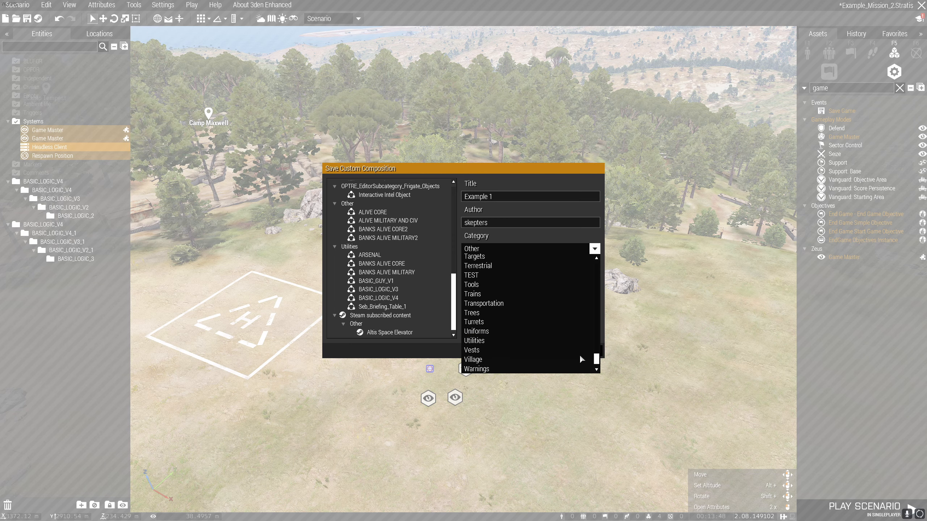
pyautogui.click(546, 345)
pyautogui.click(514, 351)
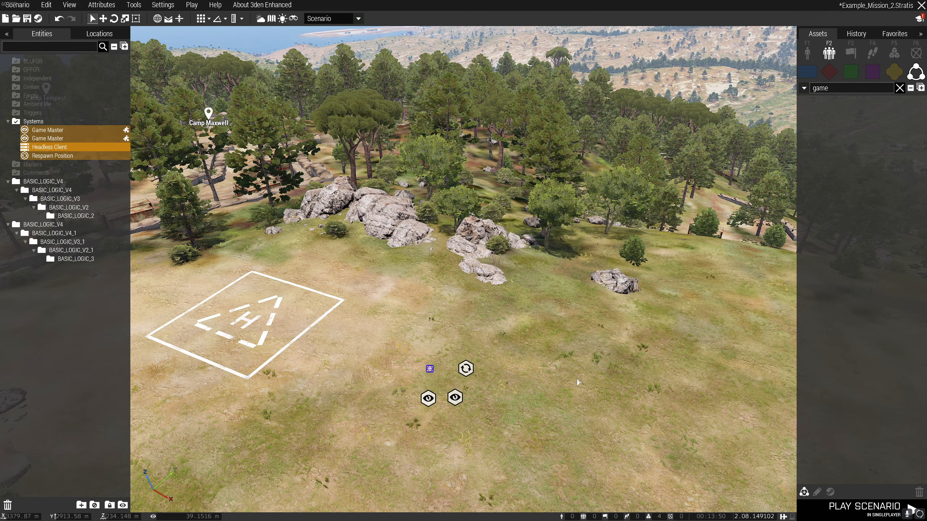
# Place three copies of the custom composition Example 1 on the grass around the original modules.
pyautogui.scroll(3, 526, 349)
pyautogui.moveTo(631, 289); pyautogui.dragTo(577, 270, button='right')
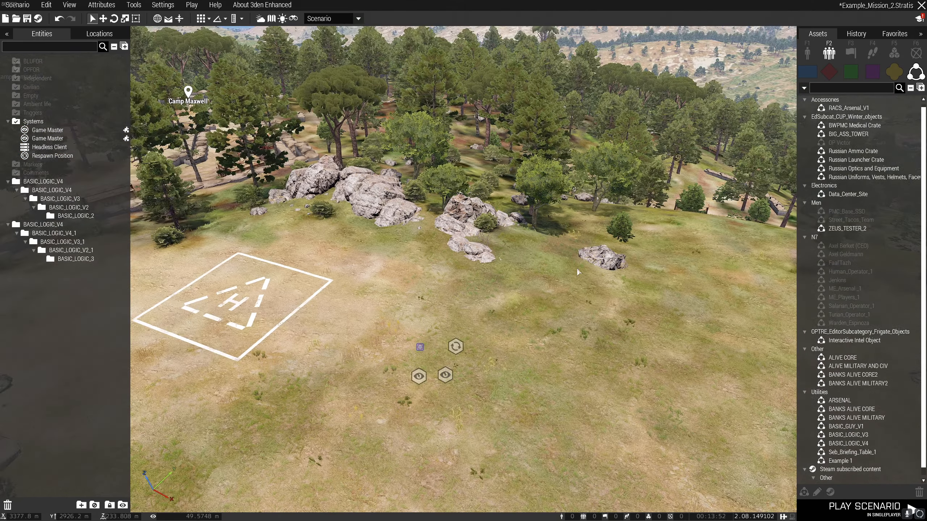
pyautogui.click(836, 462)
pyautogui.click(561, 299)
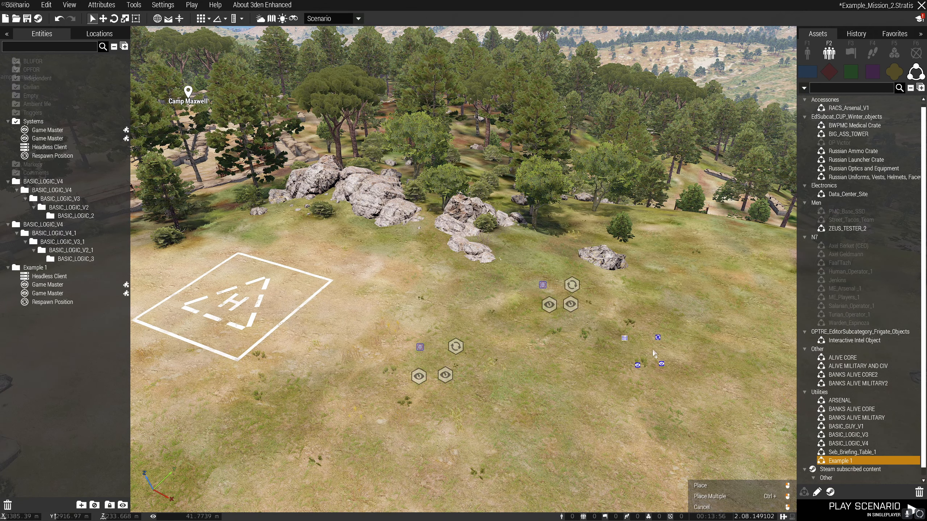
pyautogui.click(653, 348)
pyautogui.click(642, 403)
# Delete all placed modules near the helipad, both the originals and the Example 1 copies.
pyautogui.moveTo(542, 365); pyautogui.dragTo(511, 357, button='right')
pyautogui.moveTo(362, 188); pyautogui.dragTo(672, 388)
pyautogui.press('Delete')
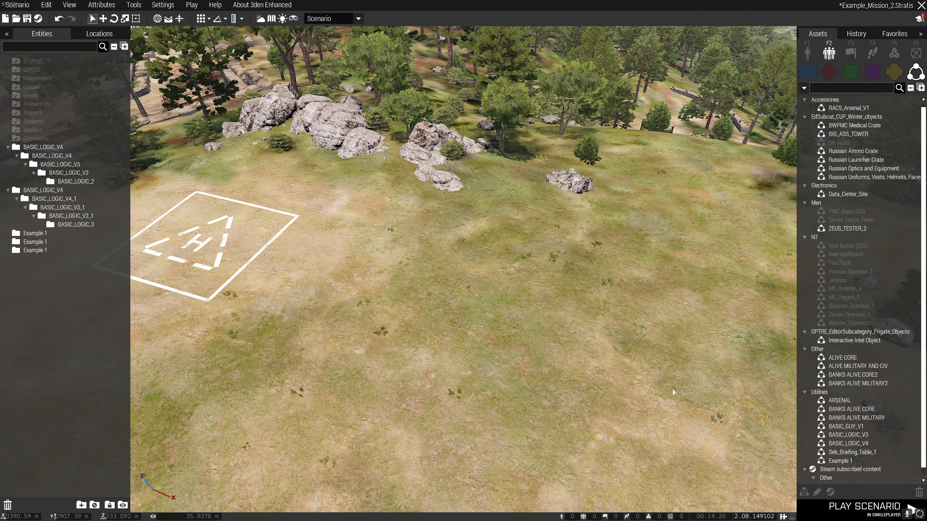
# Place the custom composition ARSENAL on the grass beside the helipad and view its container and lamps from several angles.
pyautogui.click(839, 400)
pyautogui.click(428, 321)
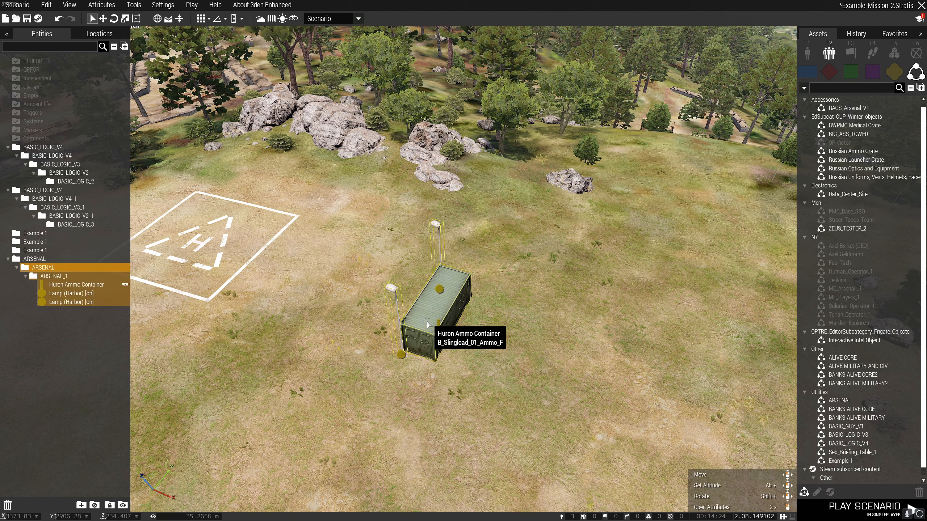
pyautogui.press('a')
pyautogui.moveTo(510, 368); pyautogui.dragTo(532, 448, button='right')
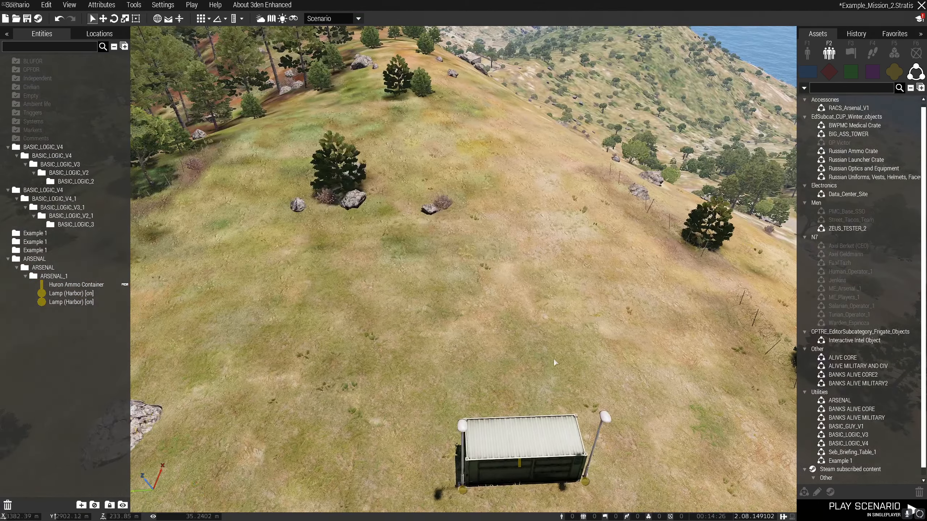
pyautogui.moveTo(513, 365); pyautogui.dragTo(442, 400, button='right')
pyautogui.press('d')
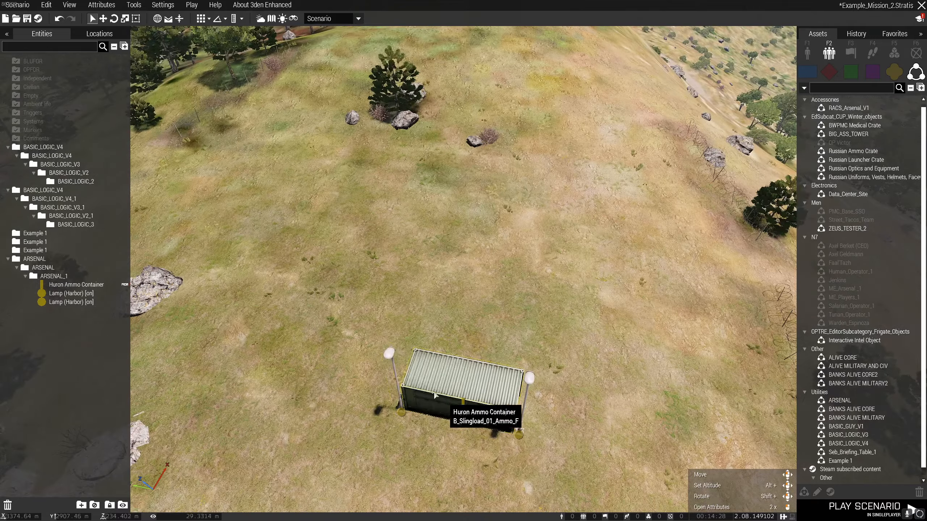
pyautogui.moveTo(418, 364); pyautogui.dragTo(471, 380, button='right')
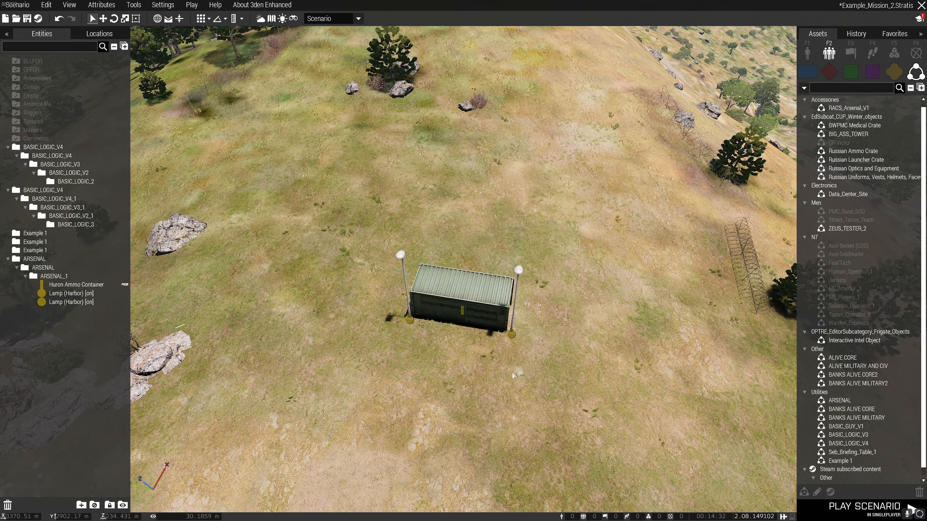
pyautogui.moveTo(512, 372); pyautogui.dragTo(449, 361, button='right')
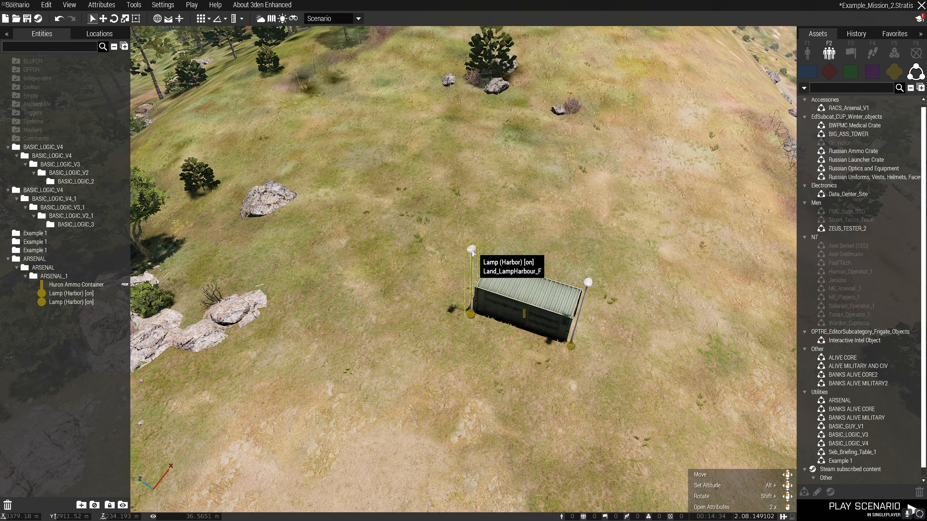
pyautogui.moveTo(580, 320); pyautogui.dragTo(560, 361, button='right')
# Check the Init expression in the Huron Ammo Container's attributes and delete the container together with both harbor lamps.
pyautogui.doubleClick(502, 383)
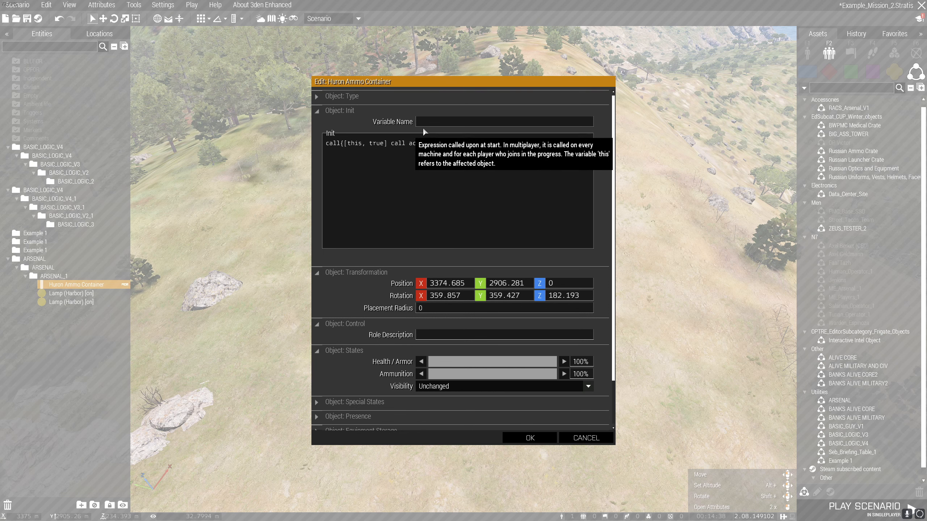
pyautogui.moveTo(529, 142); pyautogui.dragTo(325, 213)
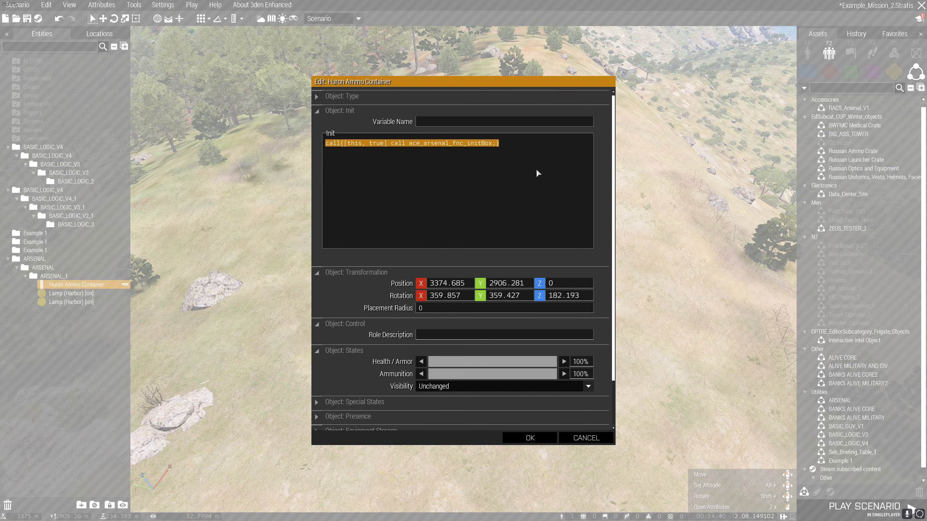
pyautogui.click(543, 161)
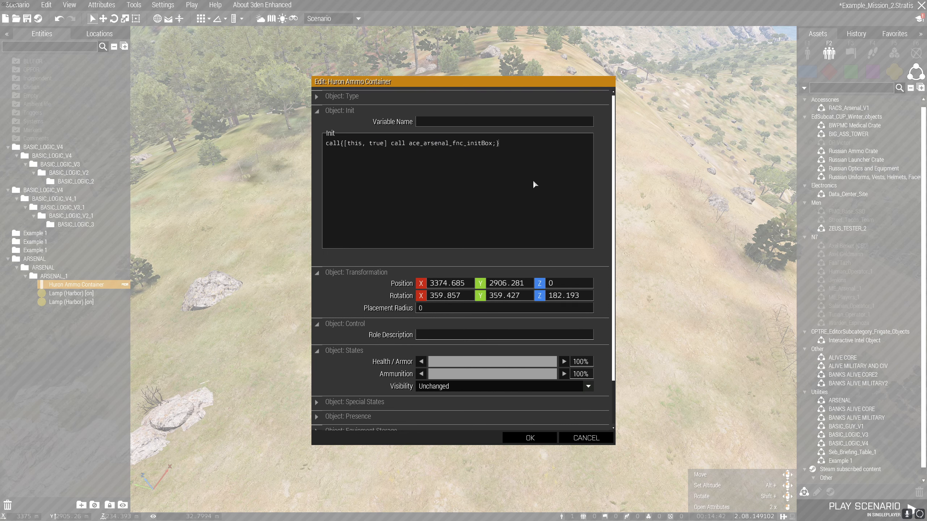
pyautogui.click(527, 441)
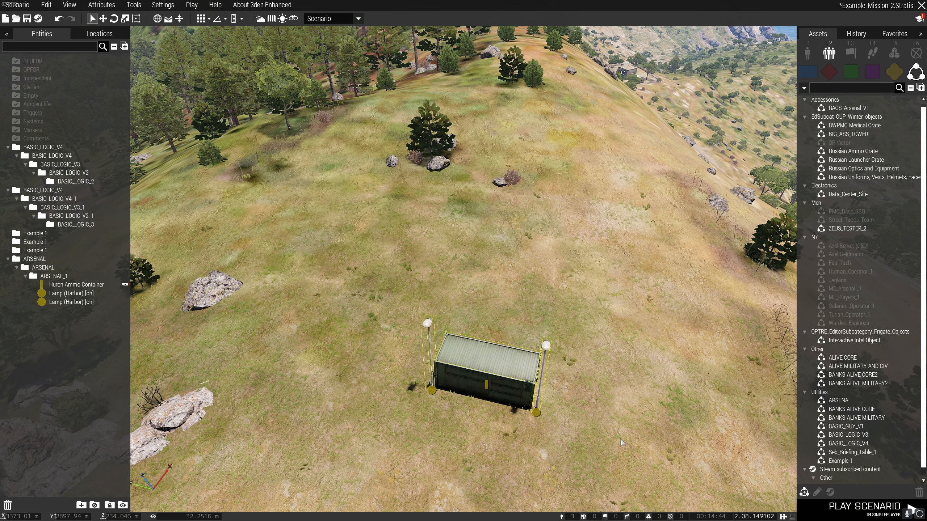
pyautogui.press('Delete')
pyautogui.moveTo(611, 443); pyautogui.dragTo(512, 361, button='right')
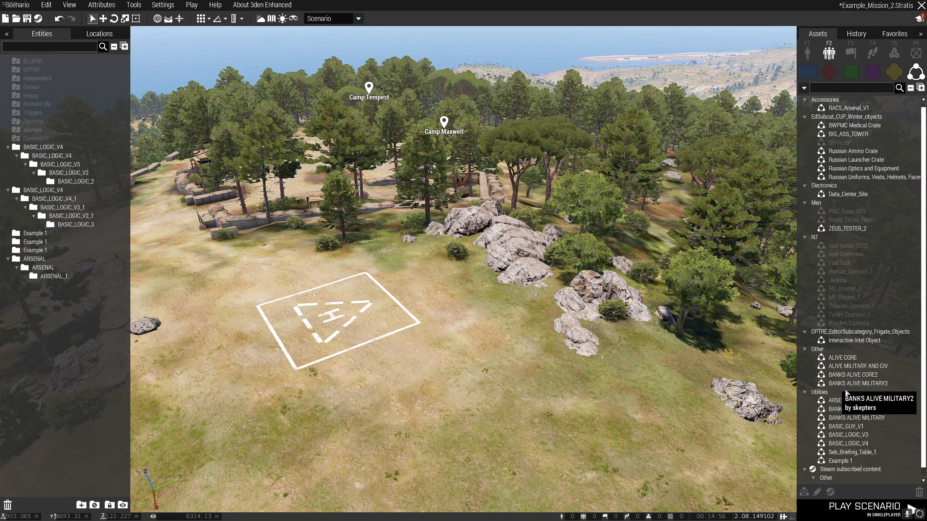
# Place the custom composition Example 1 on the grass in front of the helipad.
pyautogui.click(848, 443)
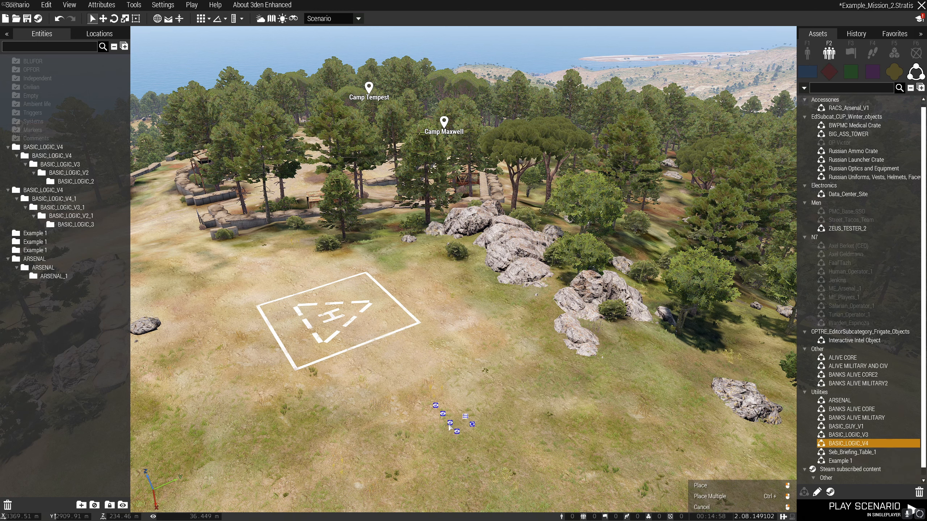
pyautogui.click(449, 428)
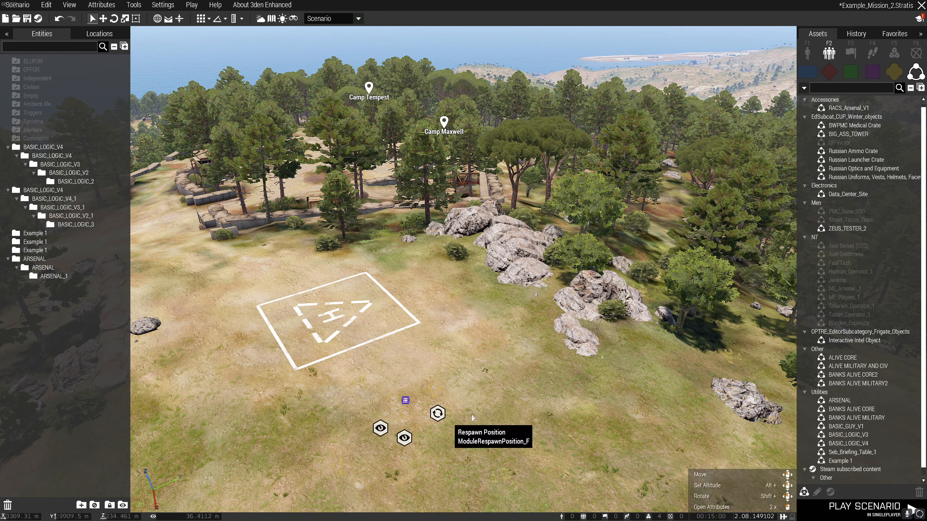
pyautogui.moveTo(547, 387); pyautogui.dragTo(540, 427, button='right')
pyautogui.click(540, 428)
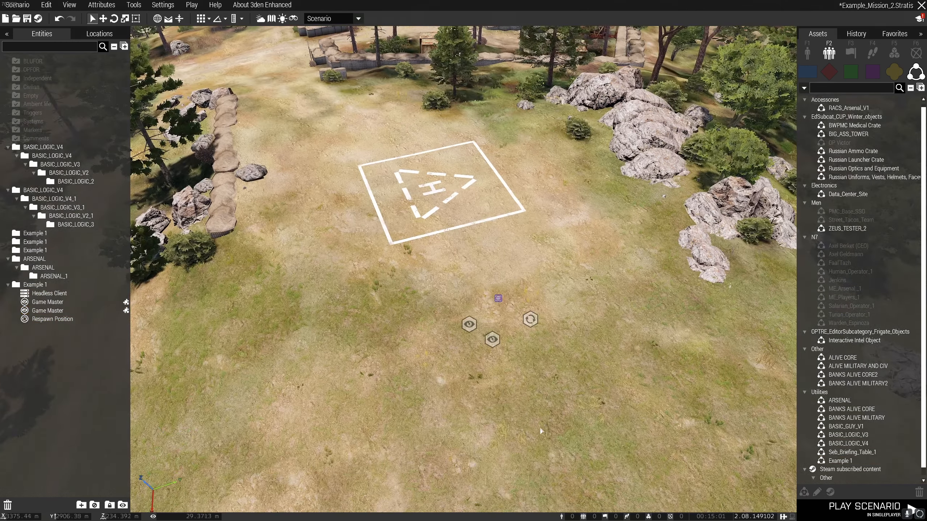
# Set the Side of the Respawn Position module to OPFOR.
pyautogui.doubleClick(530, 324)
pyautogui.click(435, 237)
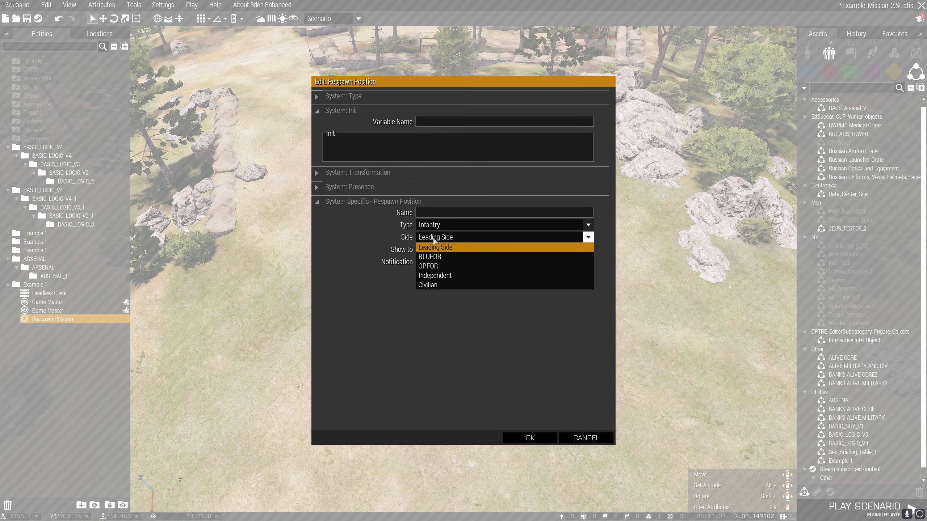
pyautogui.click(444, 266)
pyautogui.click(527, 437)
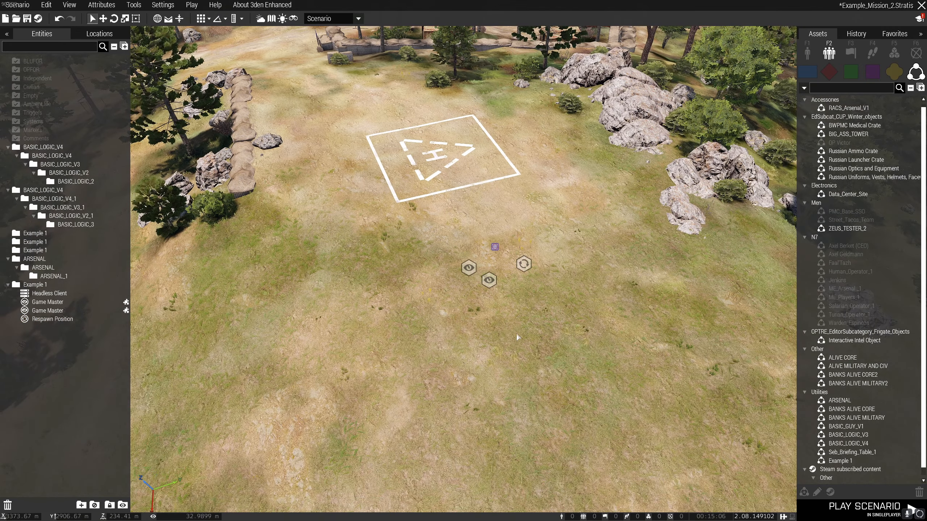
# Save the Headless Client, both Game Master modules and the Respawn Position over the existing custom composition Example 1 in Utilities.
pyautogui.moveTo(398, 215); pyautogui.dragTo(533, 289)
pyautogui.rightClick(523, 264)
pyautogui.moveTo(558, 352)
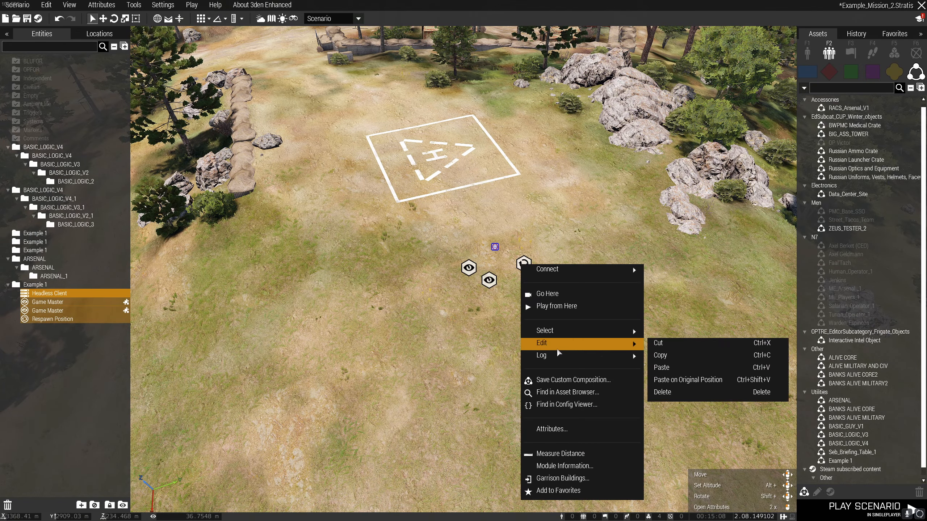
pyautogui.click(558, 379)
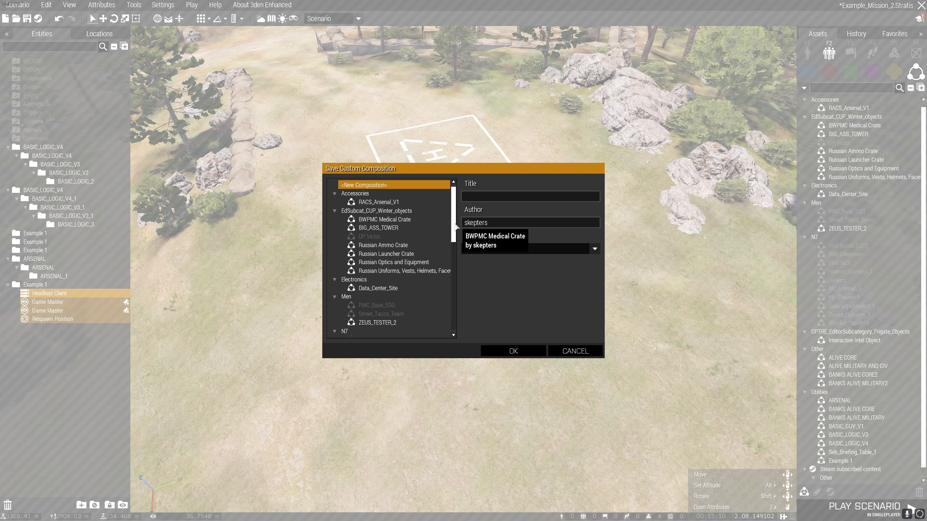
pyautogui.moveTo(454, 226); pyautogui.dragTo(457, 321)
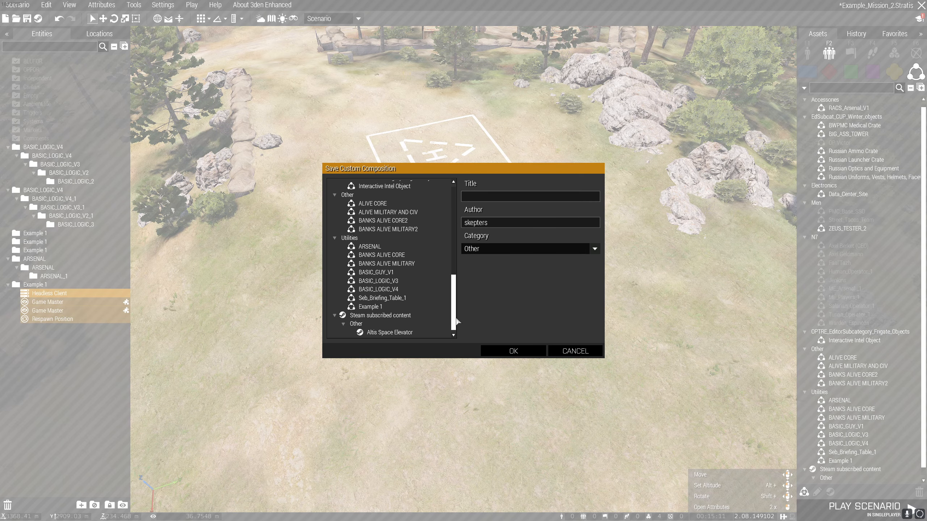
pyautogui.click(383, 308)
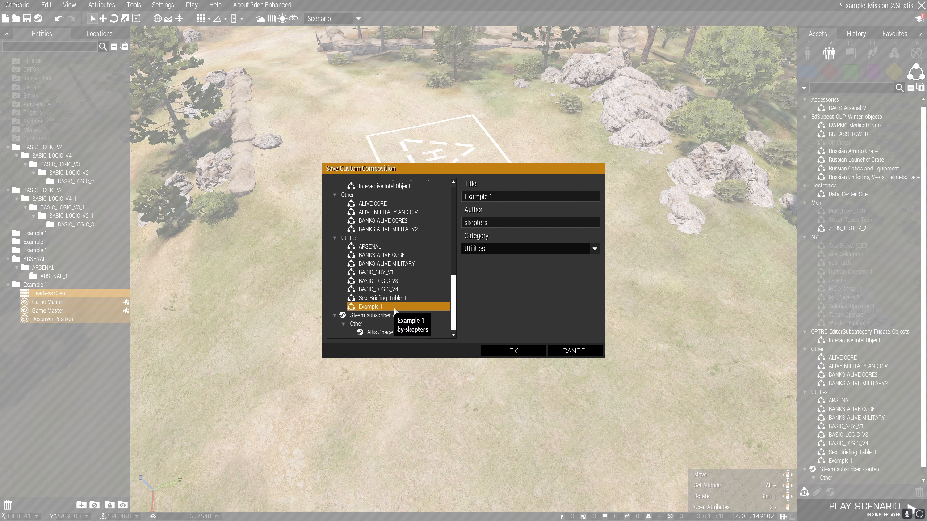
pyautogui.click(504, 353)
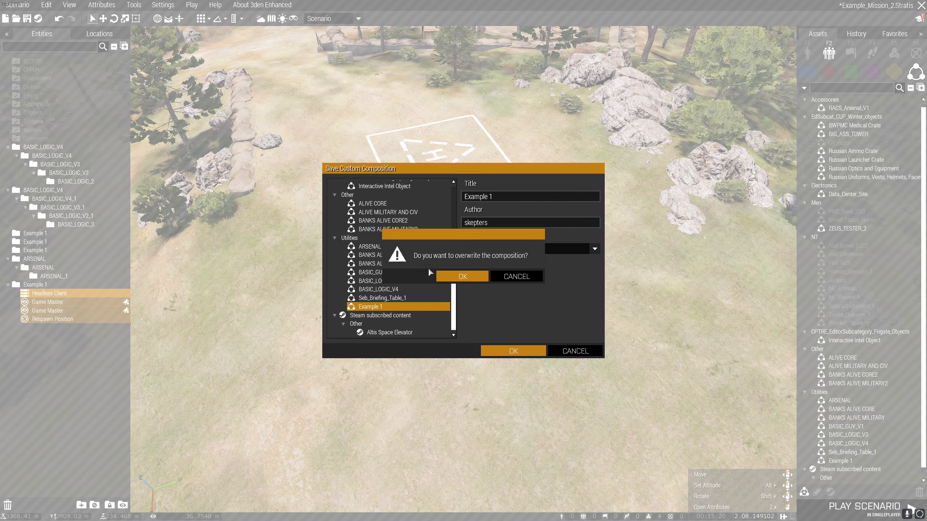
pyautogui.click(456, 279)
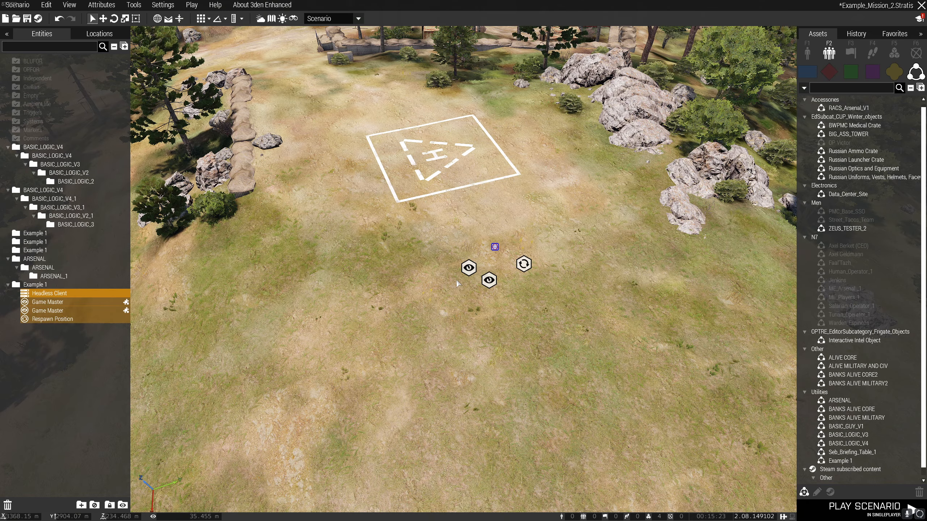
pyautogui.click(573, 332)
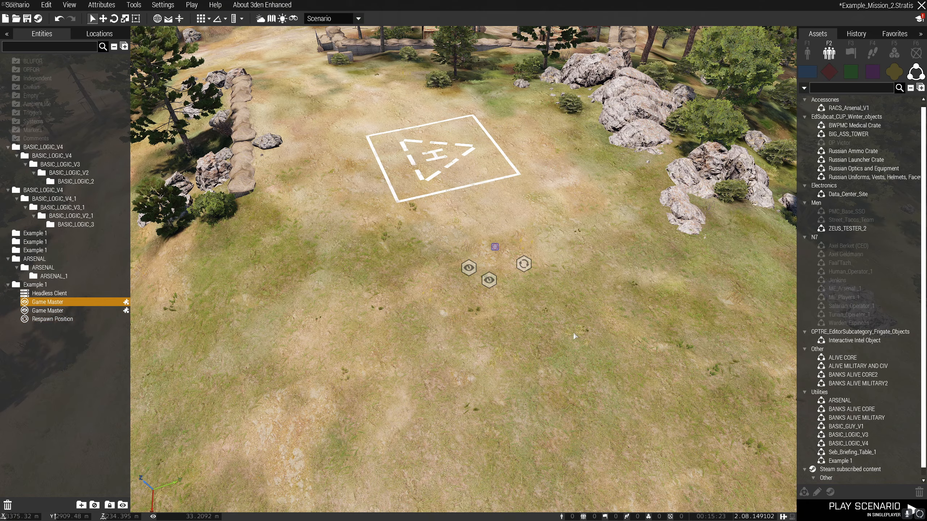
# Place five more copies of the custom composition Example 1 across the grass beside the helipad.
pyautogui.click(839, 460)
pyautogui.keyDown('ctrl'); pyautogui.click(641, 316); pyautogui.keyUp('ctrl')
pyautogui.moveTo(569, 365); pyautogui.dragTo(529, 370, button='right')
pyautogui.keyDown('ctrl'); pyautogui.click(410, 328); pyautogui.keyUp('ctrl')
pyautogui.keyDown('ctrl'); pyautogui.click(565, 292); pyautogui.keyUp('ctrl')
pyautogui.keyDown('ctrl'); pyautogui.click(645, 359); pyautogui.keyUp('ctrl')
pyautogui.keyDown('ctrl'); pyautogui.click(679, 279); pyautogui.keyUp('ctrl')
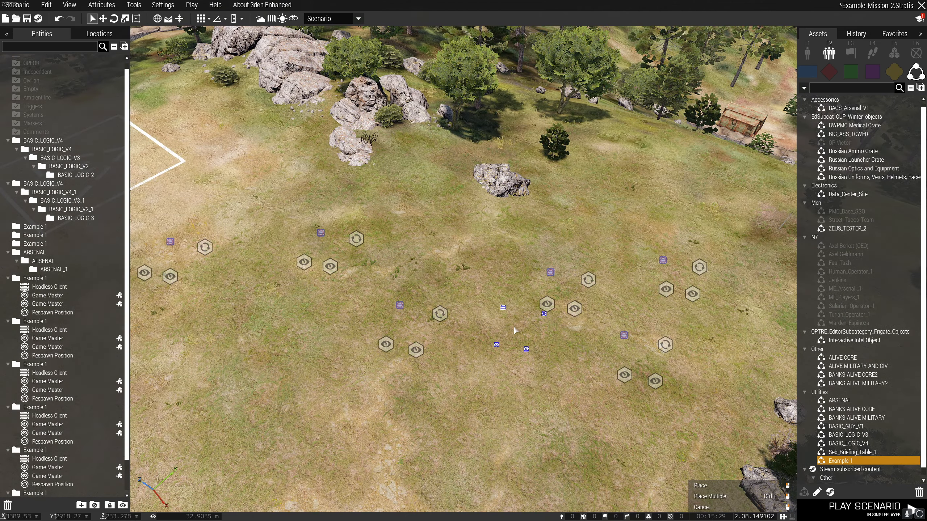
pyautogui.rightClick(513, 328)
# Select all the Example 1 modules on the grass beside the helipad and delete them.
pyautogui.scroll(-3, 514, 327)
pyautogui.press('s')
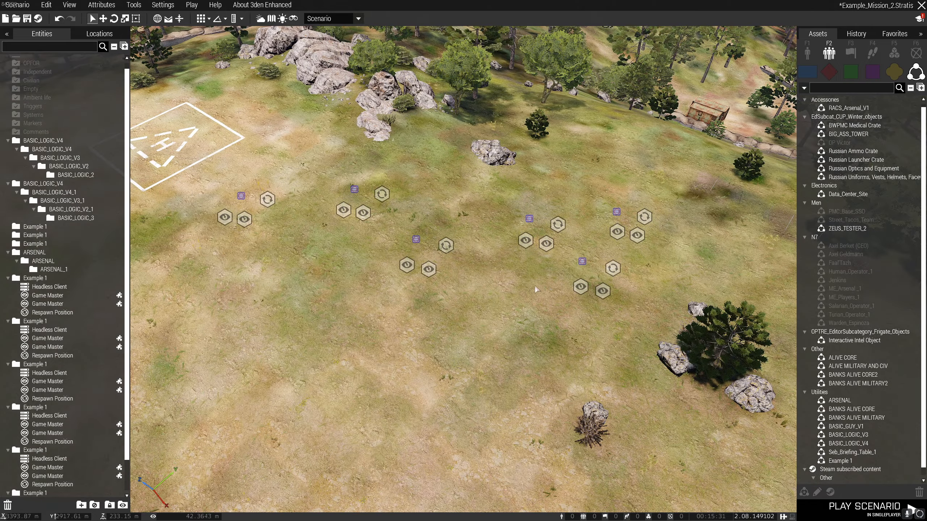
pyautogui.press('w')
pyautogui.press('a')
pyautogui.moveTo(231, 177); pyautogui.dragTo(791, 465)
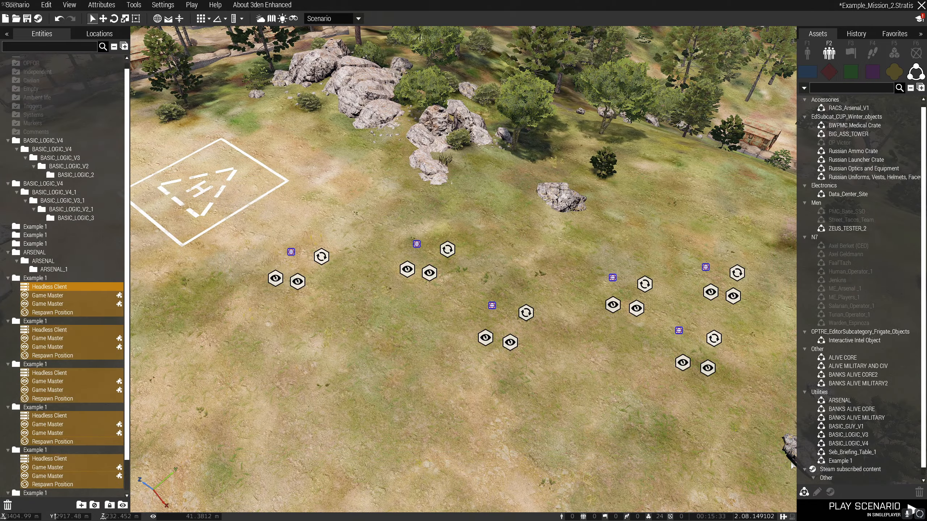
pyautogui.press('Delete')
pyautogui.moveTo(791, 464); pyautogui.dragTo(470, 321, button='right')
pyautogui.press('d')
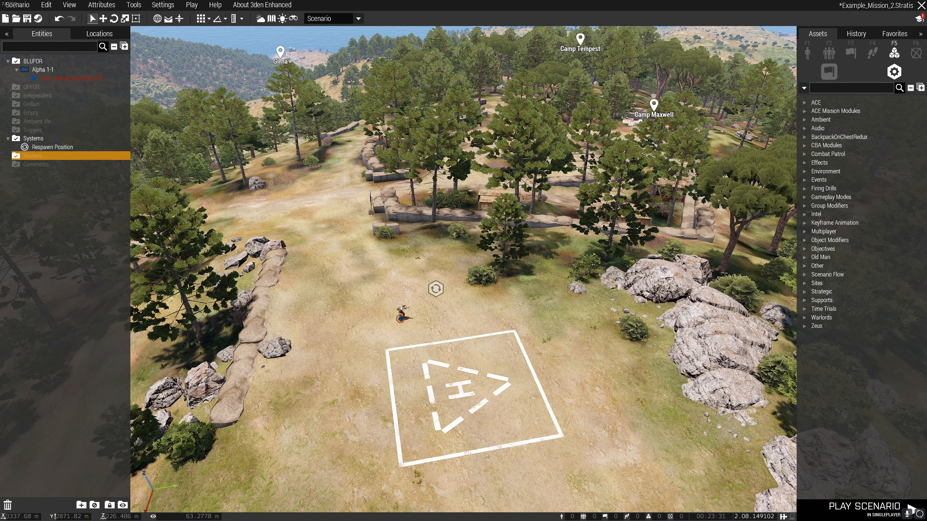
# Switch to File Explorer and open the ArmA 3 Mission Scripts folder inside mpmissions.
pyautogui.press('super+e')
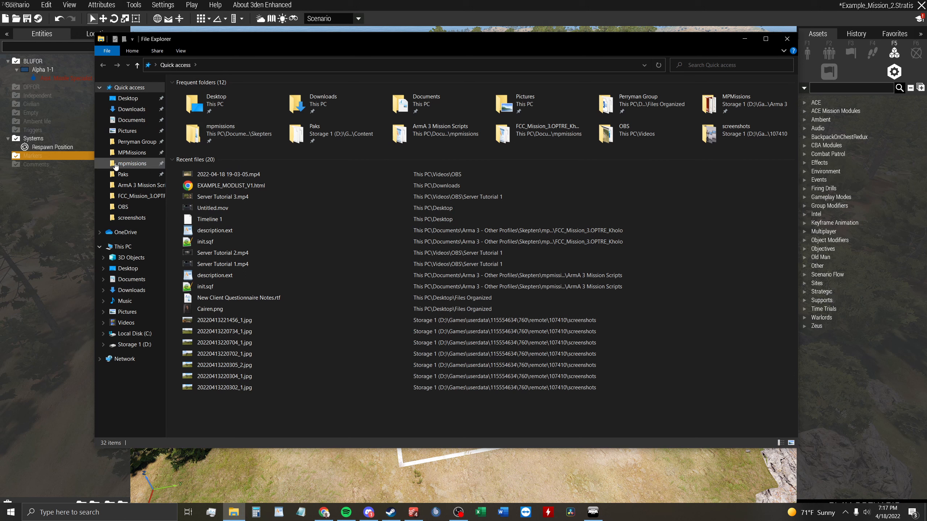
pyautogui.click(134, 167)
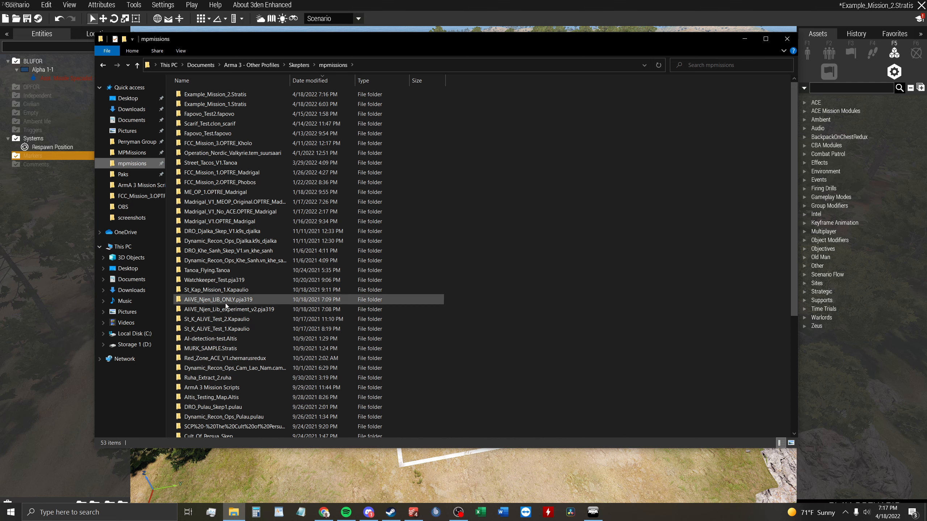
pyautogui.doubleClick(247, 388)
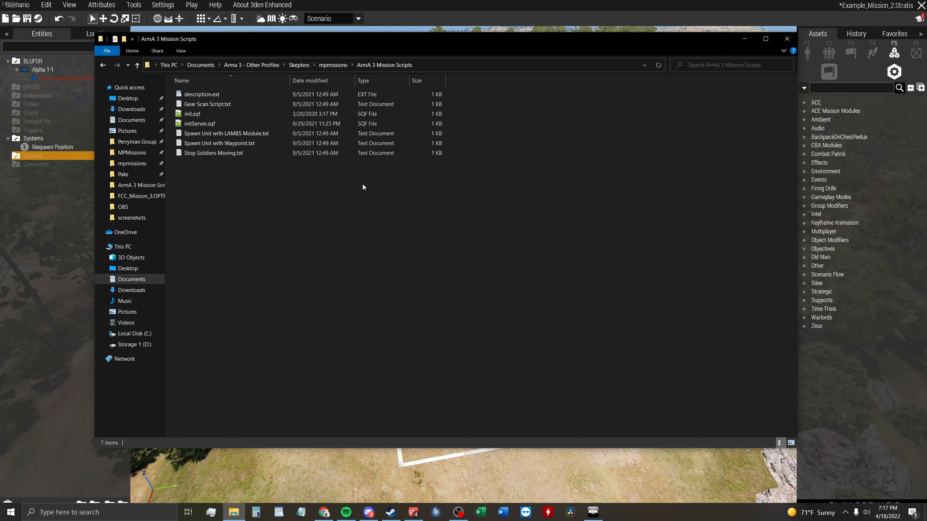
pyautogui.click(104, 65)
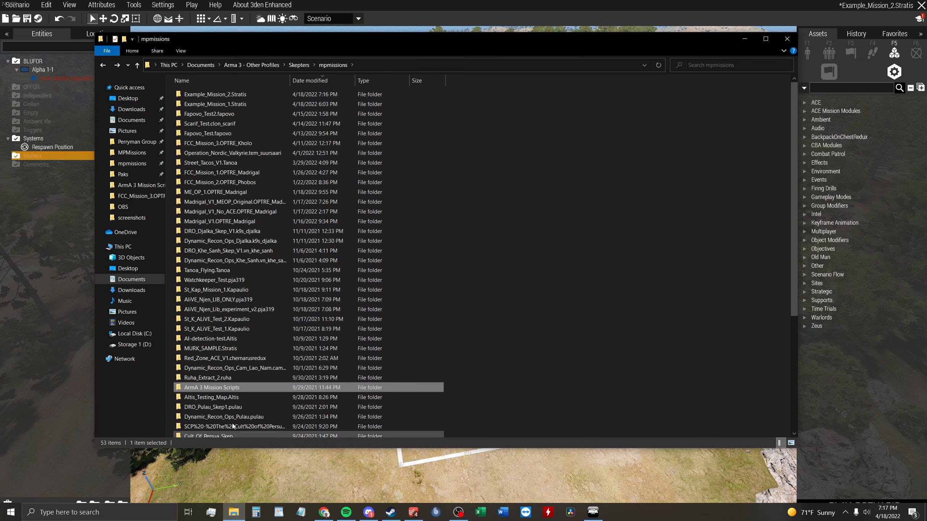
pyautogui.doubleClick(232, 389)
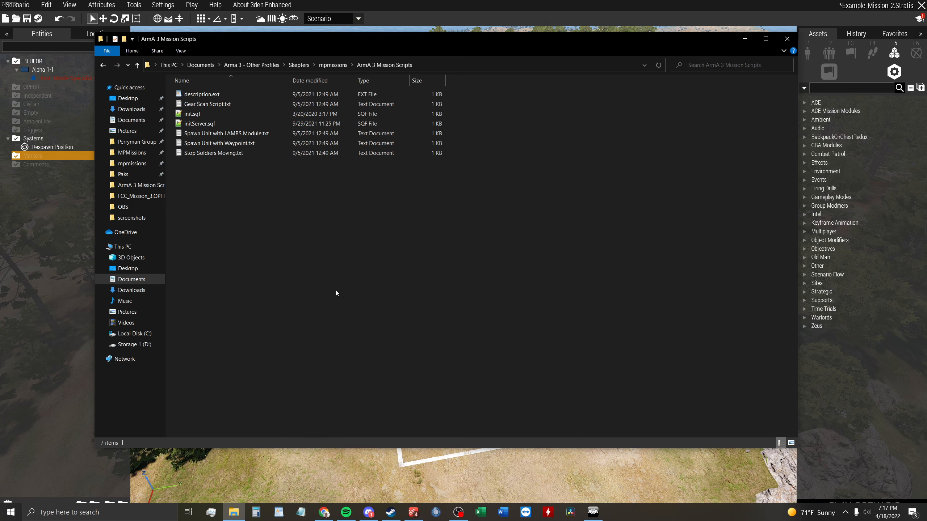
# Copy description.ext and init.sqf from ArmA 3 Mission Scripts into the Example_Mission_2.Stratis mission folder.
pyautogui.click(232, 94)
pyautogui.keyDown('ctrl'); pyautogui.click(239, 114); pyautogui.keyUp('ctrl')
pyautogui.rightClick(239, 113)
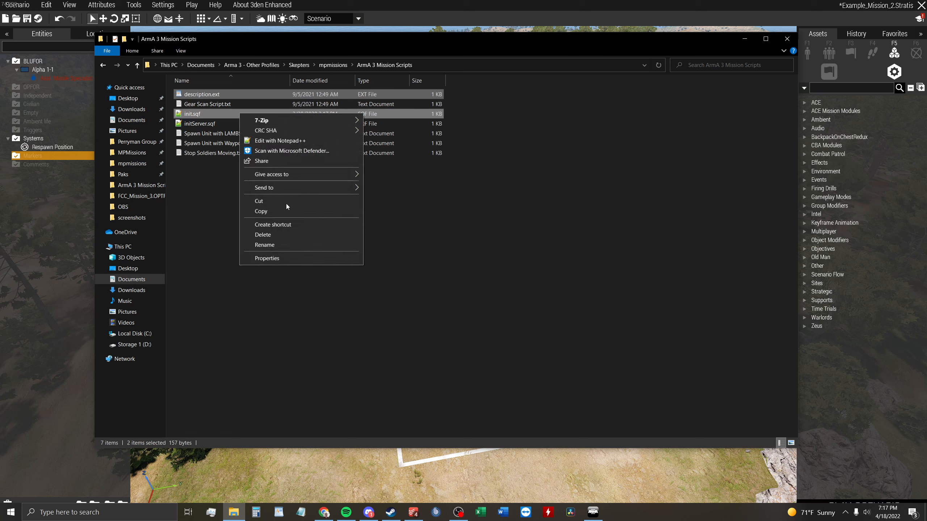
pyautogui.click(293, 214)
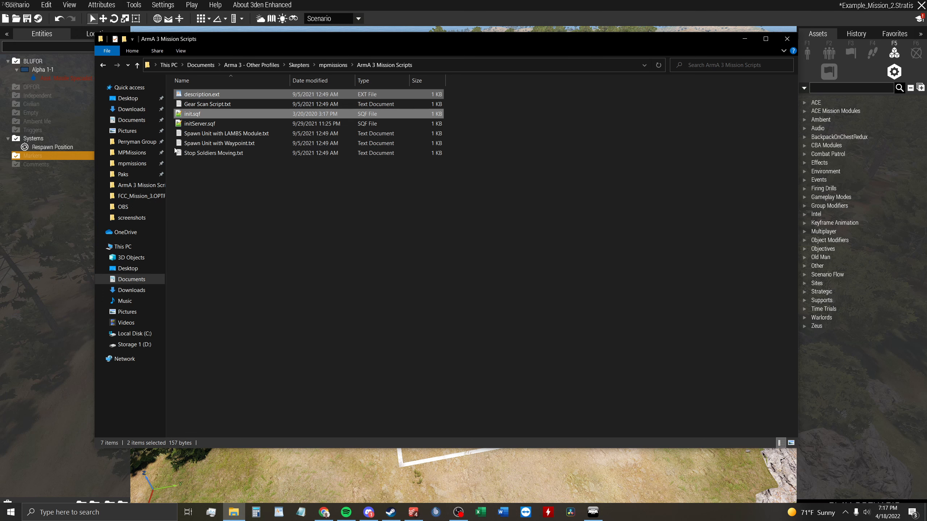
pyautogui.click(106, 66)
pyautogui.doubleClick(262, 93)
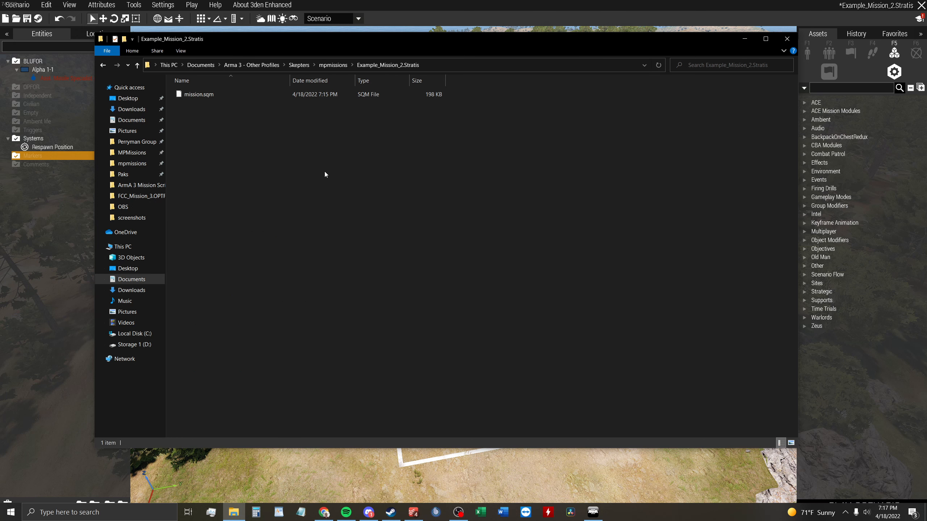
pyautogui.rightClick(443, 249)
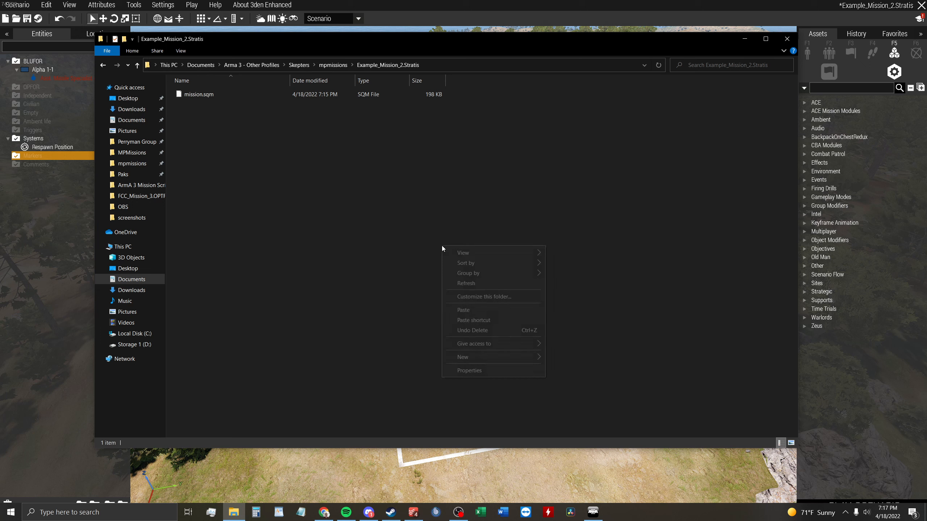
pyautogui.click(511, 310)
pyautogui.click(511, 312)
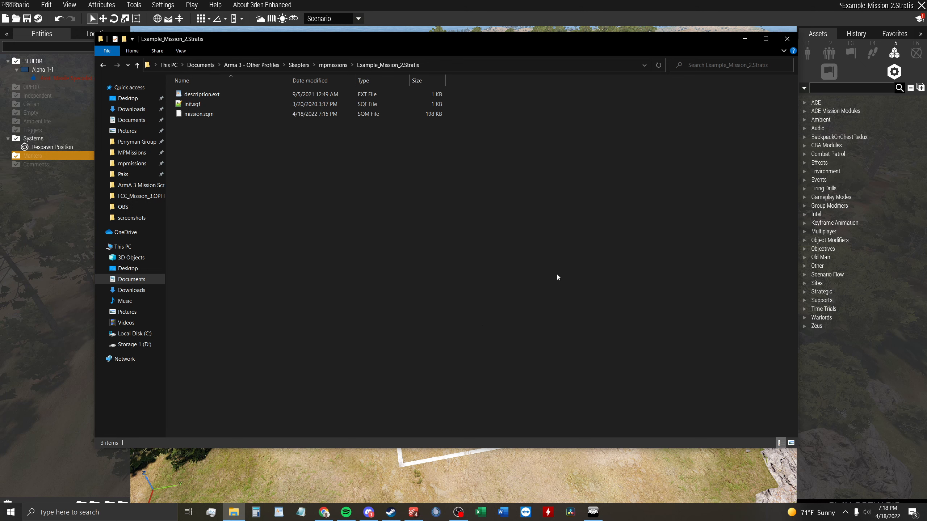
# Check the respawnOnStart line of description.ext in WordPad, close the file and its folder, and return to the Arma 3 editor.
pyautogui.doubleClick(243, 95)
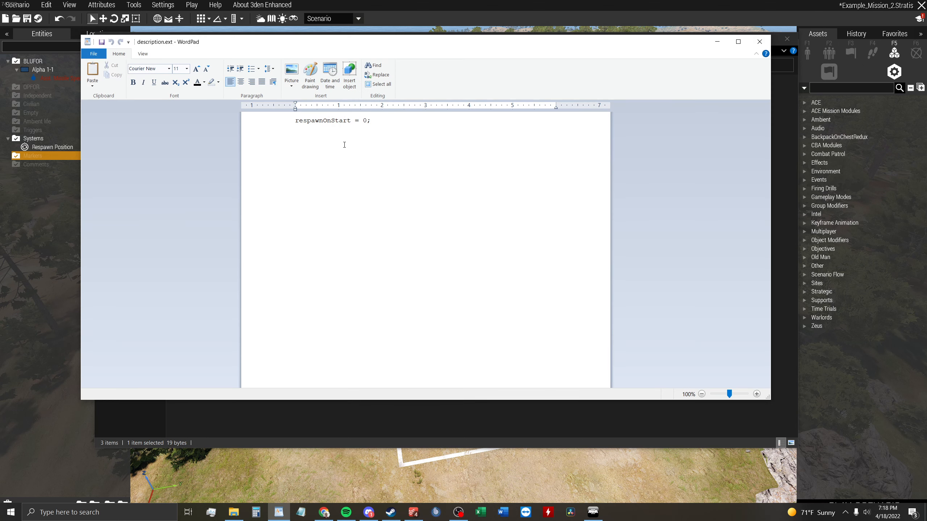
pyautogui.click(255, 128)
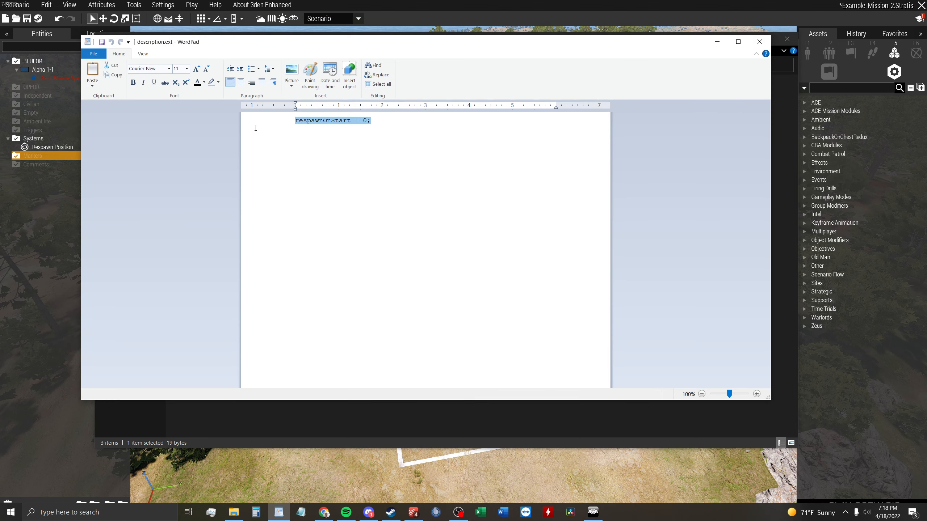
pyautogui.click(760, 41)
pyautogui.click(787, 39)
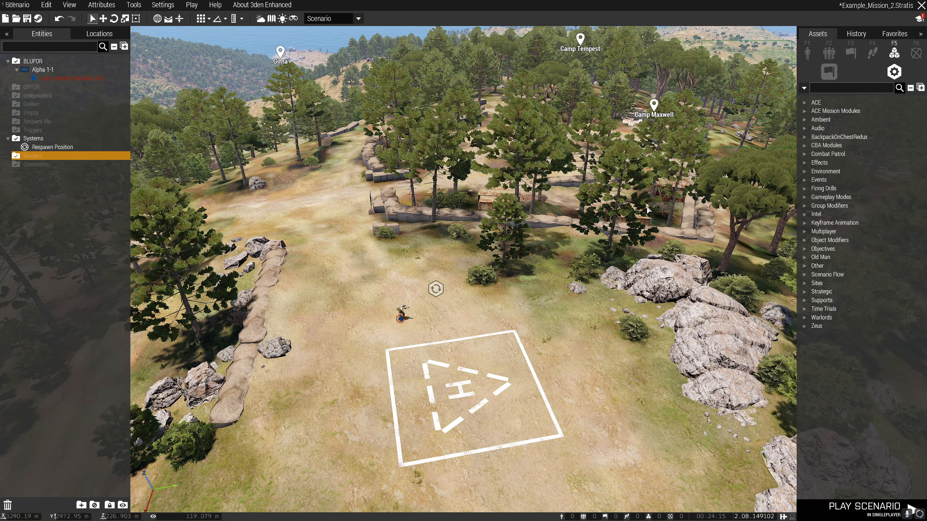
pyautogui.doubleClick(557, 280)
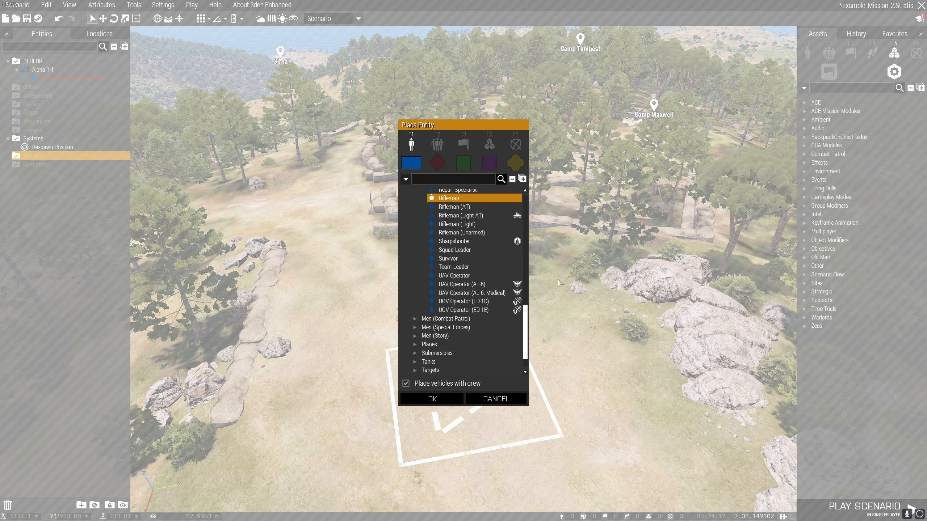
pyautogui.click(506, 396)
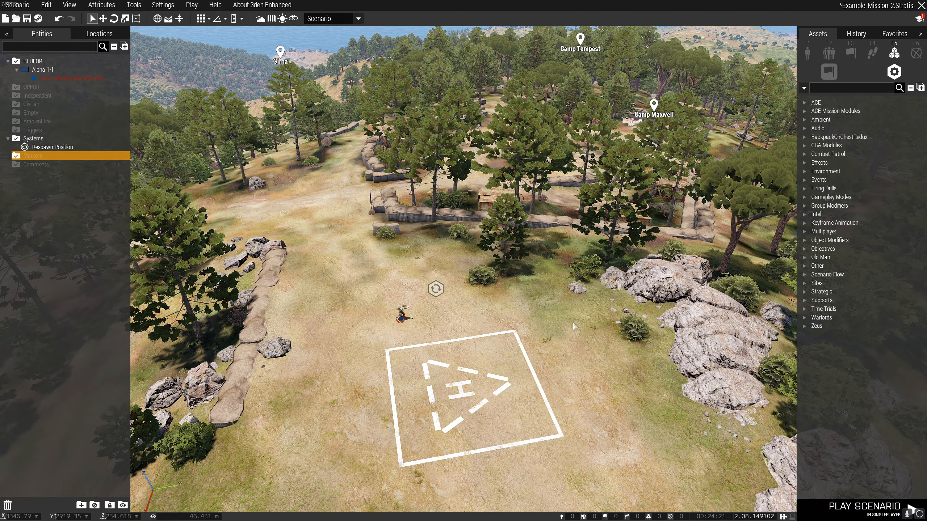
# Move the BLUFOR soldier from beside the helipad to the barrier and bush at the sandbag wall's near end.
pyautogui.scroll(3, 569, 322)
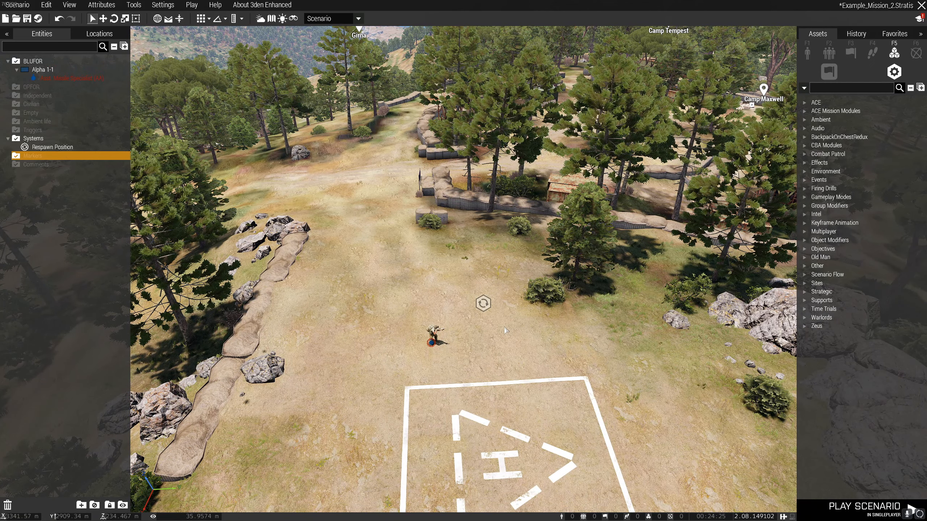
pyautogui.moveTo(431, 342); pyautogui.dragTo(418, 351)
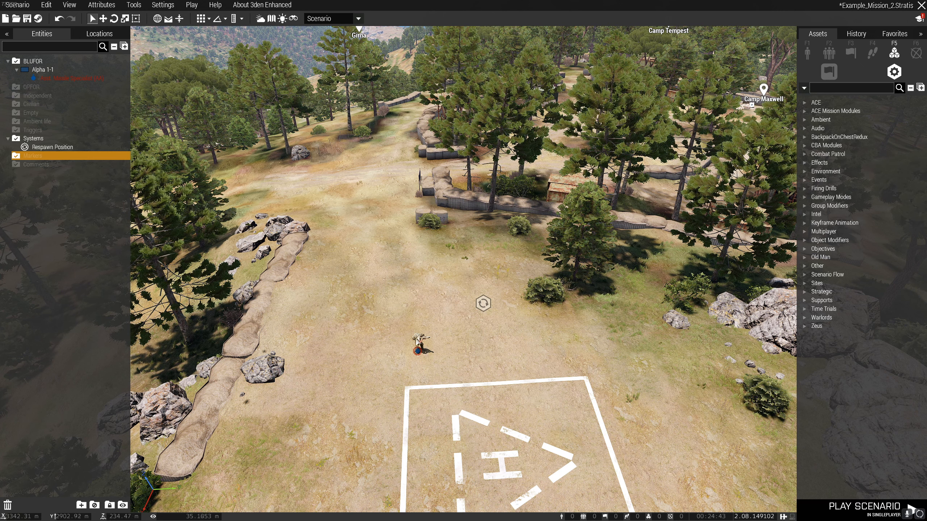
pyautogui.moveTo(418, 340); pyautogui.dragTo(432, 361)
pyautogui.press('w')
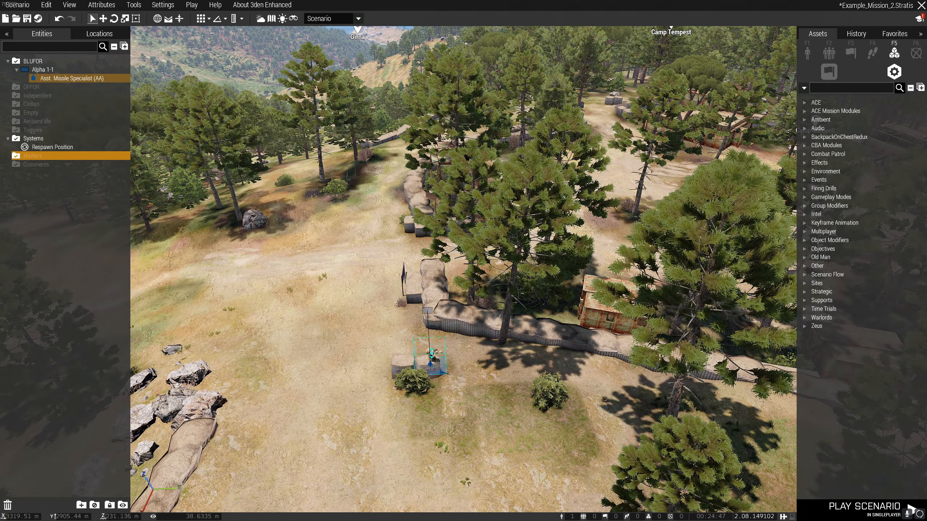
pyautogui.scroll(5, 451, 382)
pyautogui.scroll(-6, 452, 382)
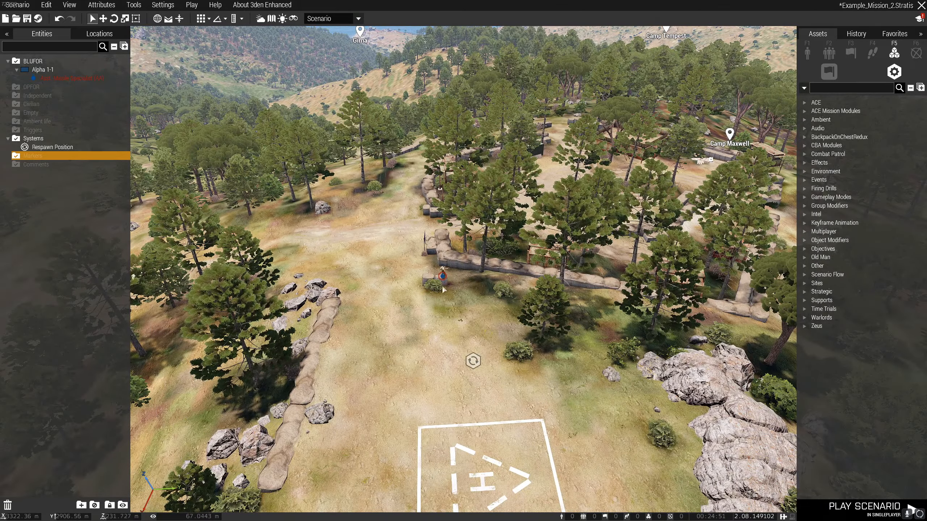
pyautogui.scroll(2, 478, 313)
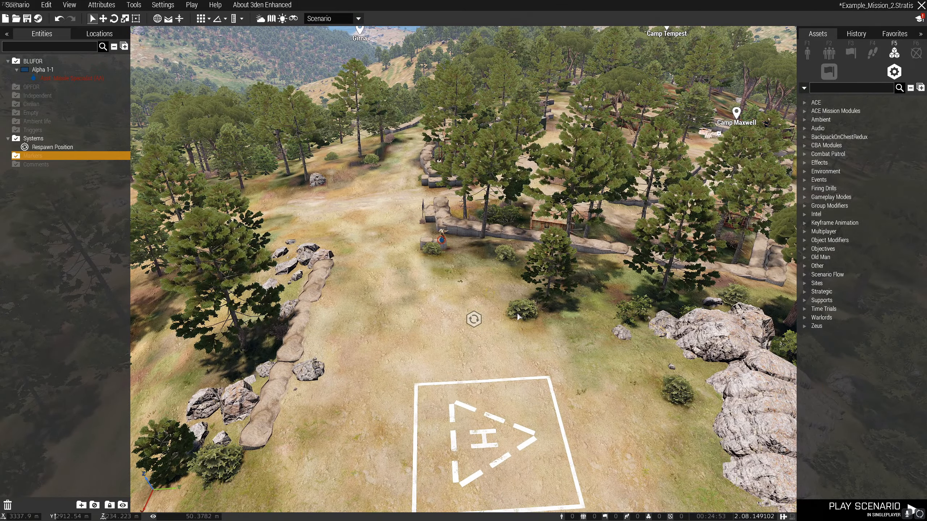
# Move the Respawn Position module from beside the helipad to the small hut behind the sandbag wall.
pyautogui.scroll(1, 515, 314)
pyautogui.press('w')
pyautogui.press('d')
pyautogui.press('a')
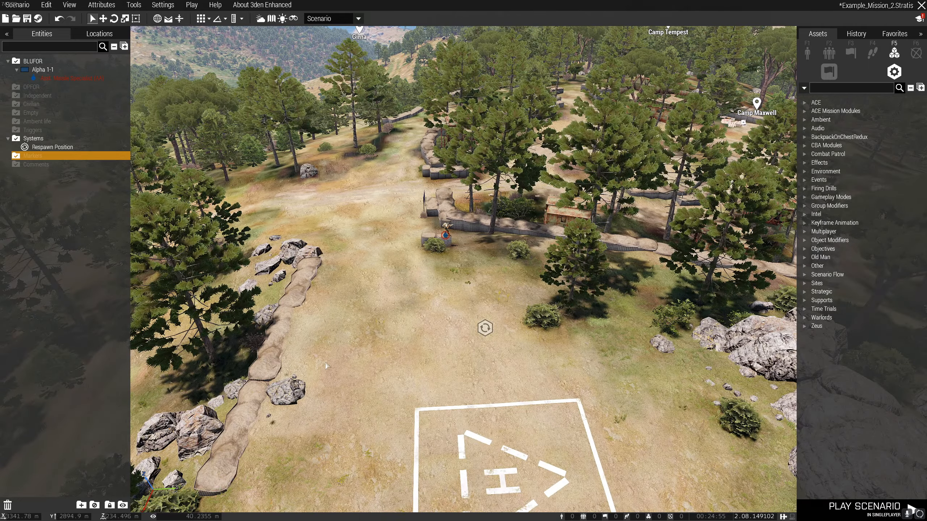
pyautogui.moveTo(473, 390); pyautogui.dragTo(419, 393, button='right')
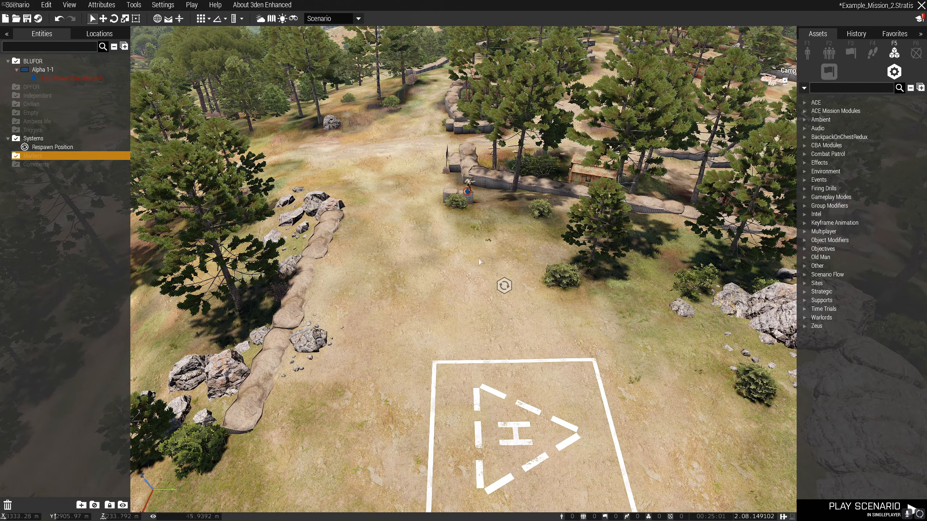
pyautogui.moveTo(504, 286); pyautogui.dragTo(419, 303)
pyautogui.click(483, 302)
pyautogui.moveTo(482, 301); pyautogui.dragTo(446, 290, button='right')
pyautogui.press('w')
pyautogui.press('a')
pyautogui.moveTo(441, 477); pyautogui.dragTo(521, 211)
pyautogui.click(515, 351)
pyautogui.press('s')
pyautogui.moveTo(515, 350); pyautogui.dragTo(489, 353, button='right')
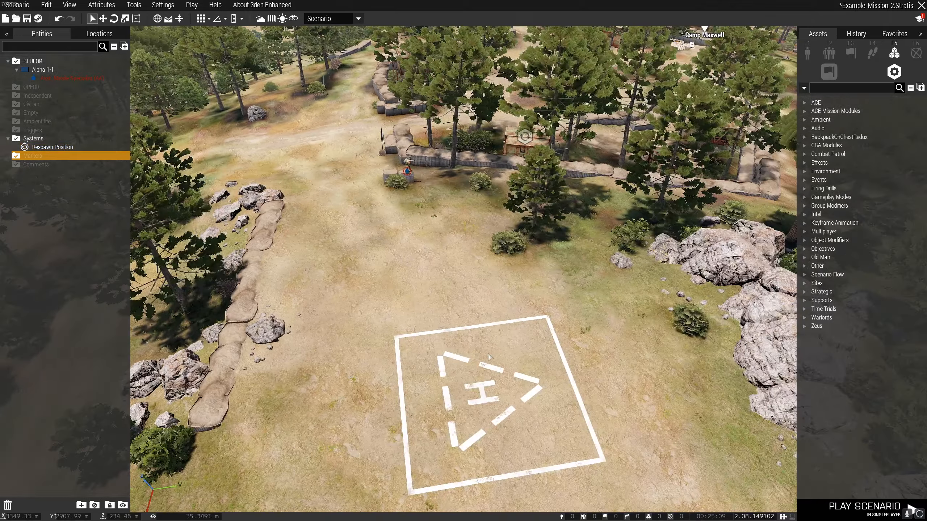
pyautogui.press('w')
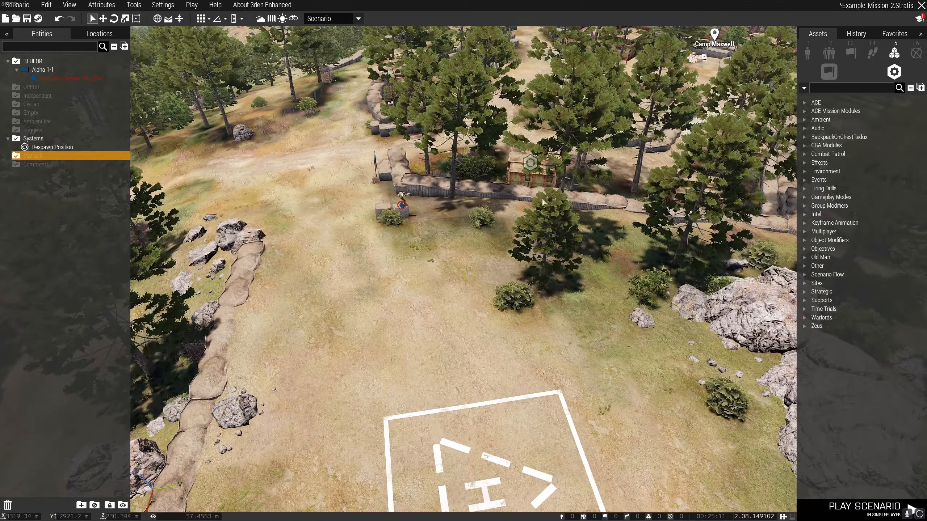
# Move the Respawn Position module from the hut behind the sandbag wall to the open ground between the helipad and the BLUFOR soldier.
pyautogui.moveTo(530, 163); pyautogui.dragTo(417, 324)
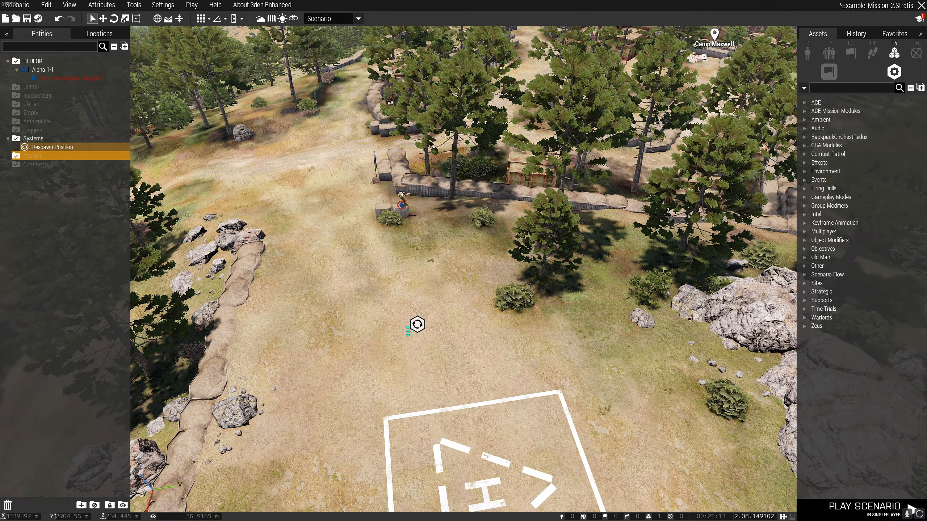
pyautogui.click(502, 335)
pyautogui.moveTo(503, 335); pyautogui.dragTo(540, 306, button='right')
pyautogui.press('w')
pyautogui.press('a')
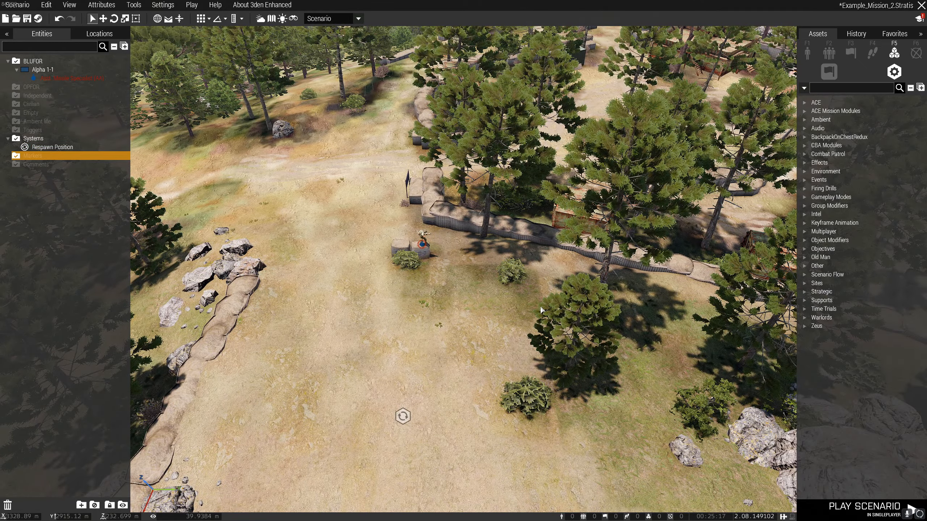
pyautogui.press('s')
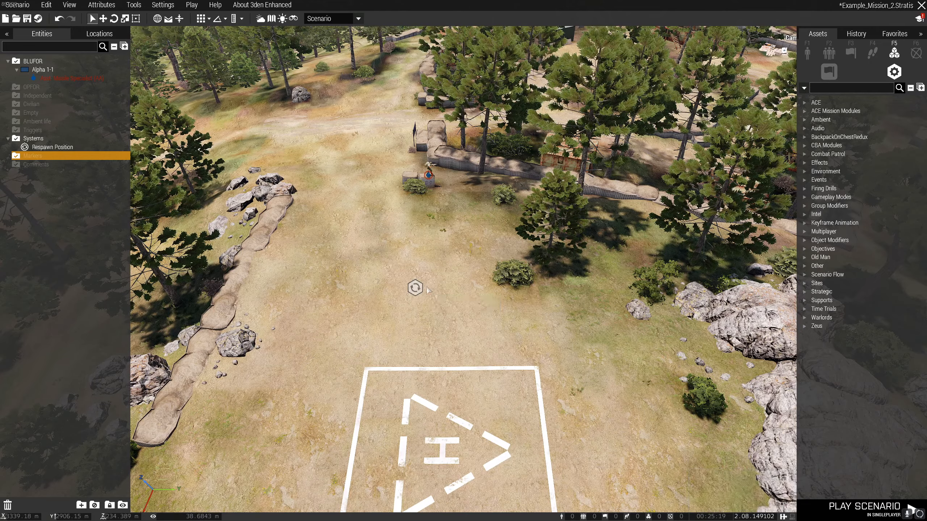
pyautogui.press('w')
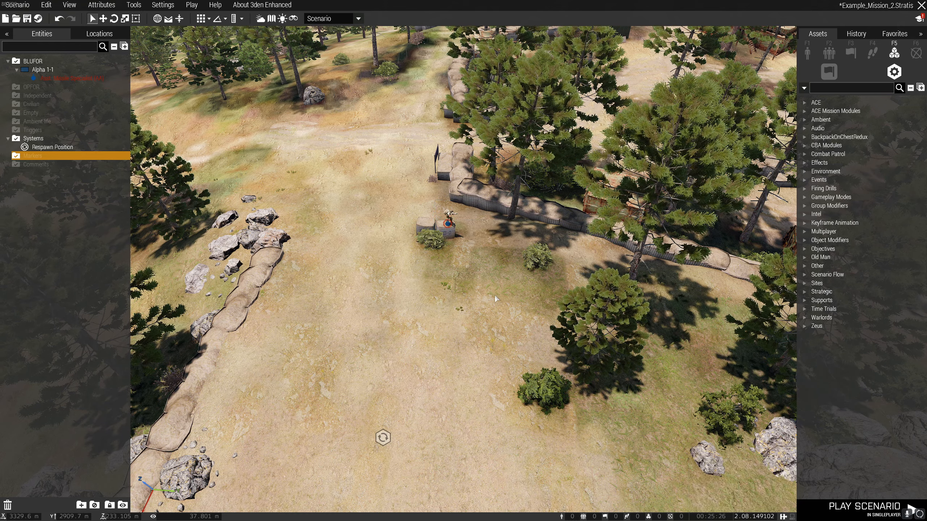
pyautogui.moveTo(495, 296); pyautogui.dragTo(439, 284, button='right')
pyautogui.press('s')
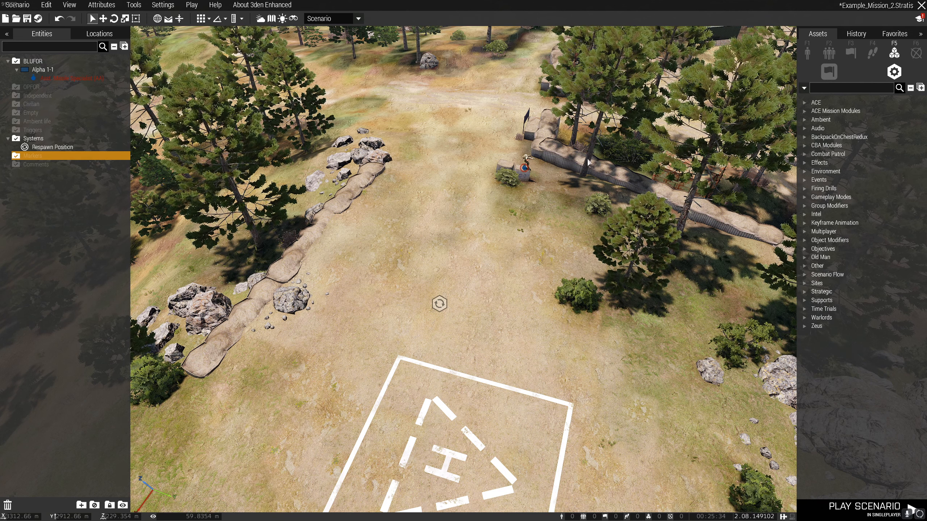
pyautogui.click(528, 160)
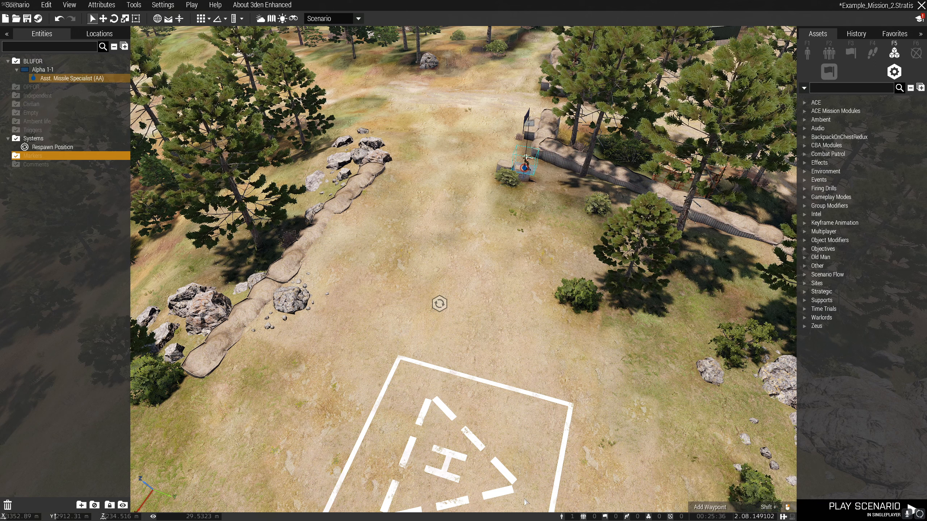
# Switch to File Explorer and open the Example_Mission_2.Stratis folder inside mpmissions.
pyautogui.hotkey('alt', 'Tab')
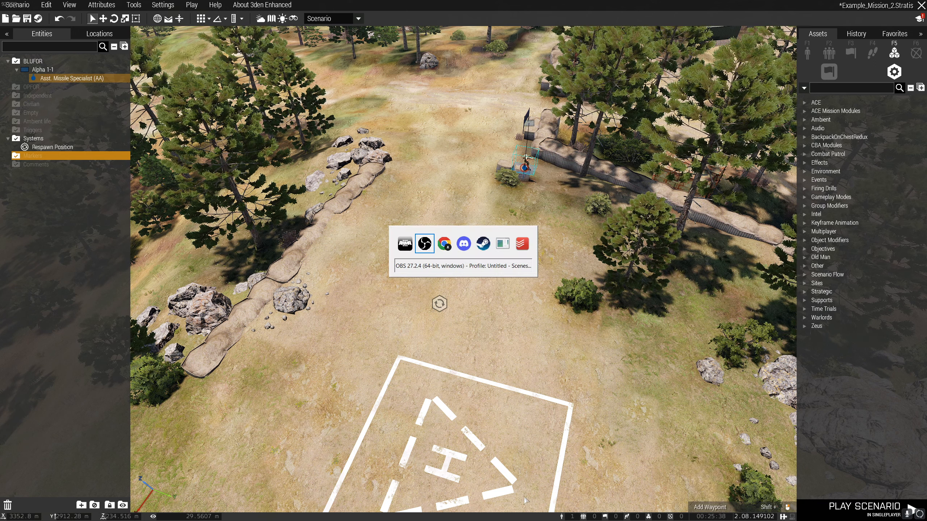
pyautogui.hotkey('alt', 'Tab')
pyautogui.hotkey('alt', 'Tab')
pyautogui.hotkey('alt', 'Tab')
pyautogui.hotkey('alt', 'Tab')
pyautogui.hotkey('alt', 'Tab')
pyautogui.hotkey('alt', 'Tab')
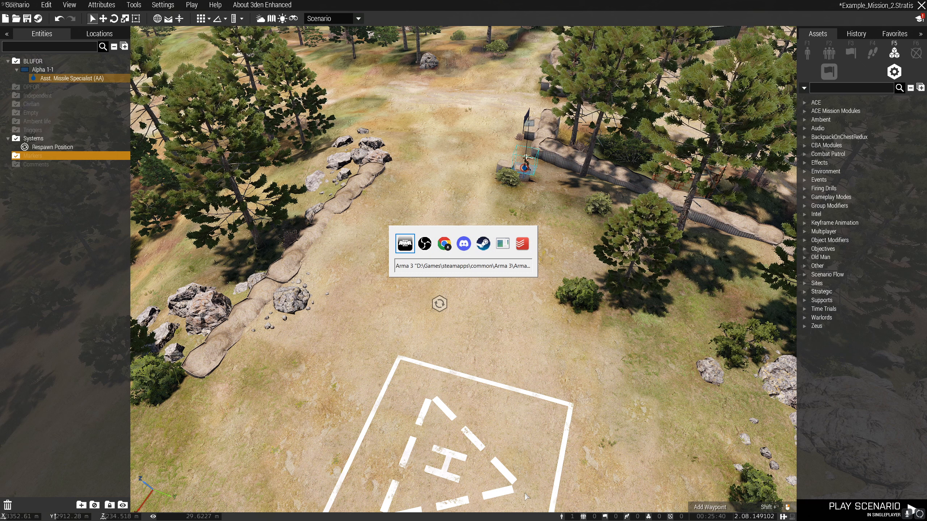
pyautogui.press('super+e')
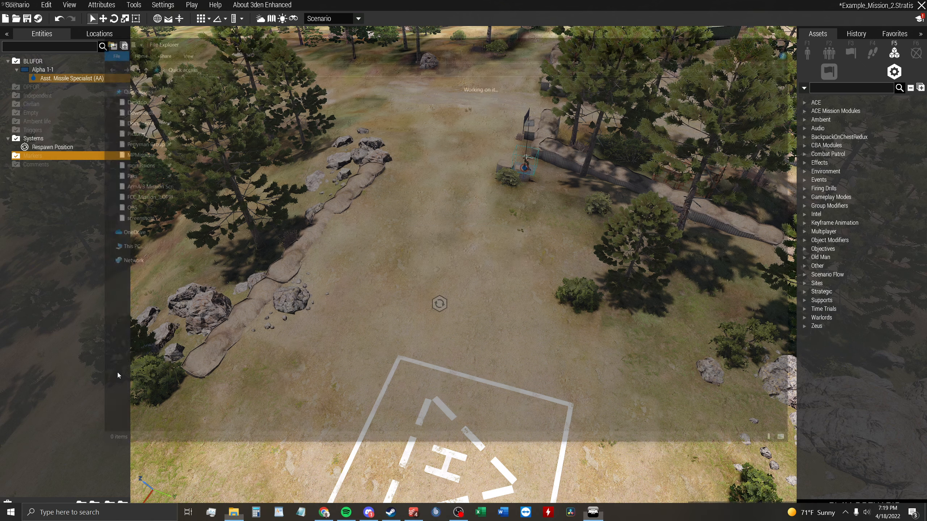
pyautogui.click(136, 164)
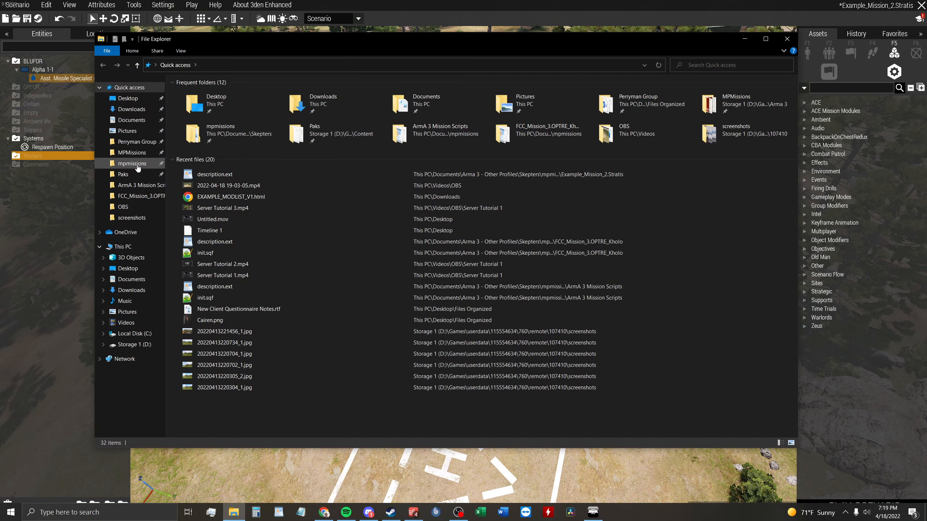
pyautogui.doubleClick(249, 93)
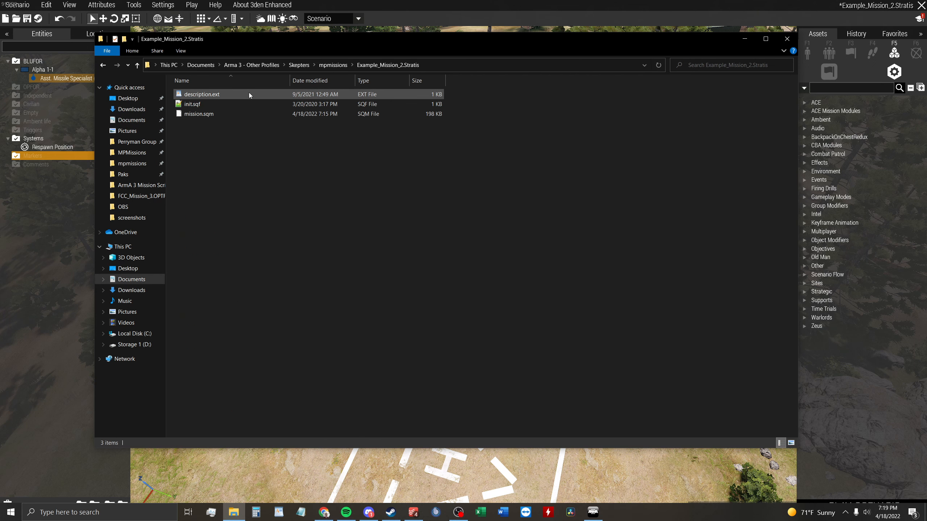
# Review the init.sqf script in Notepad++, close it and the mission folder, and return to the Arma 3 editor.
pyautogui.doubleClick(235, 106)
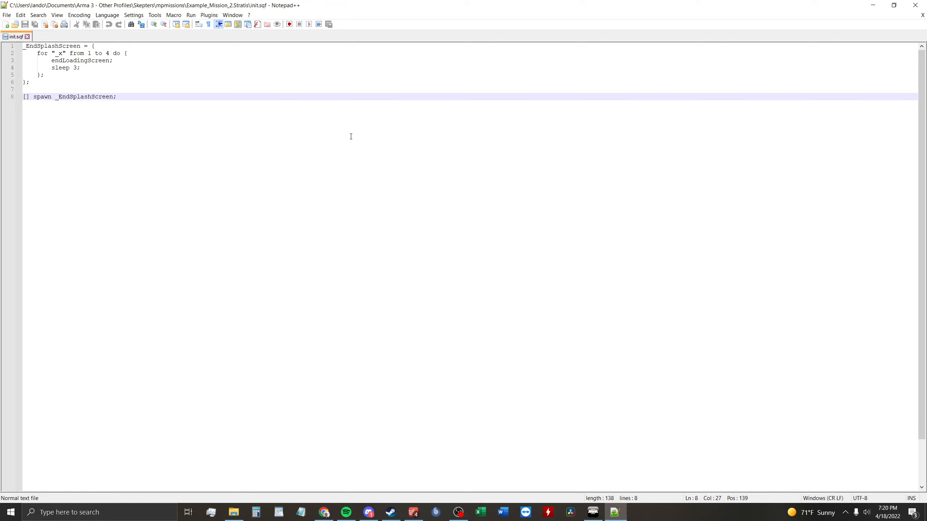
pyautogui.click(915, 5)
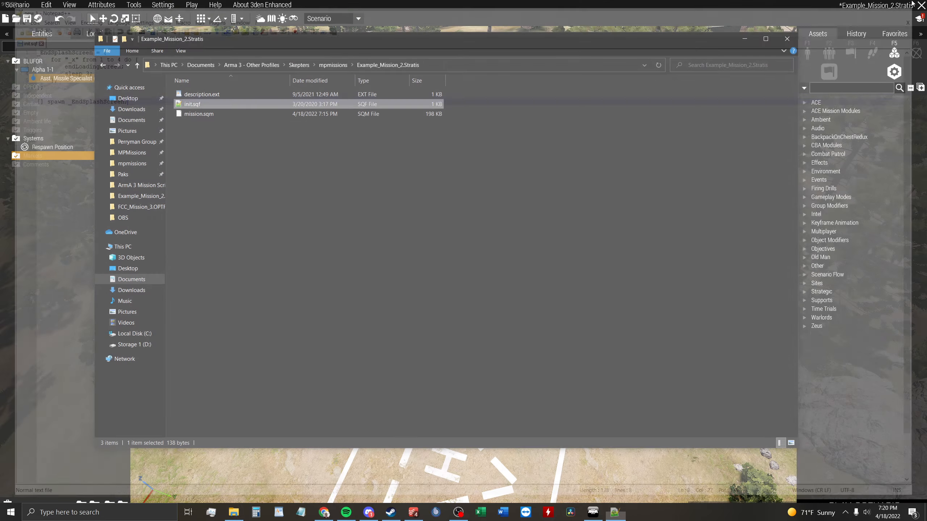
pyautogui.click(291, 235)
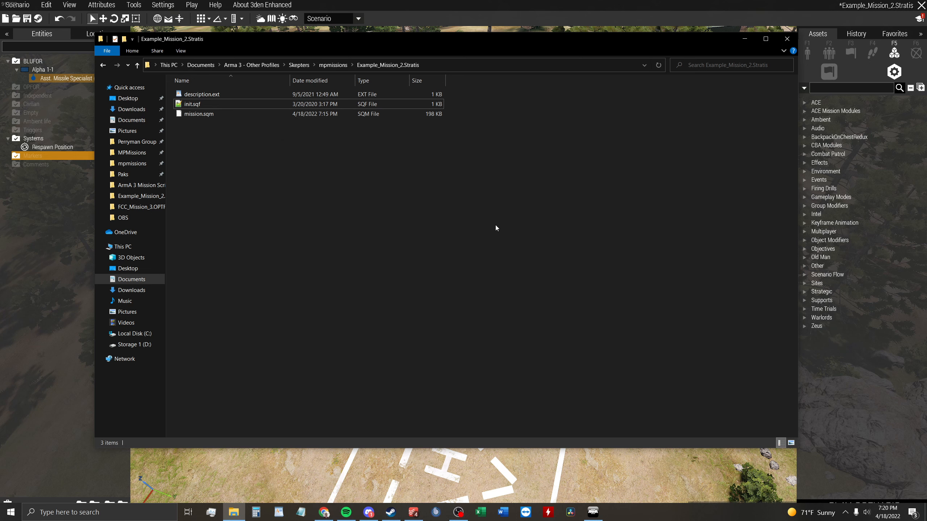
pyautogui.click(249, 102)
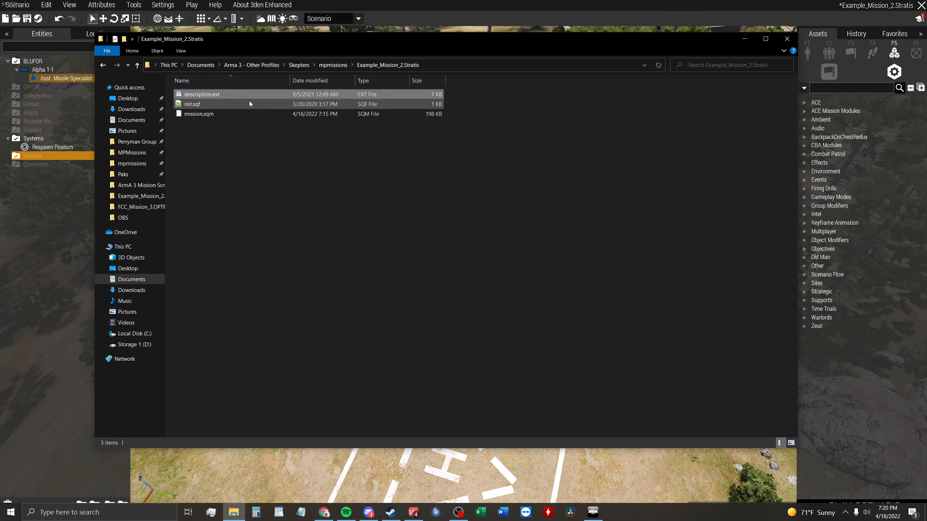
pyautogui.click(253, 96)
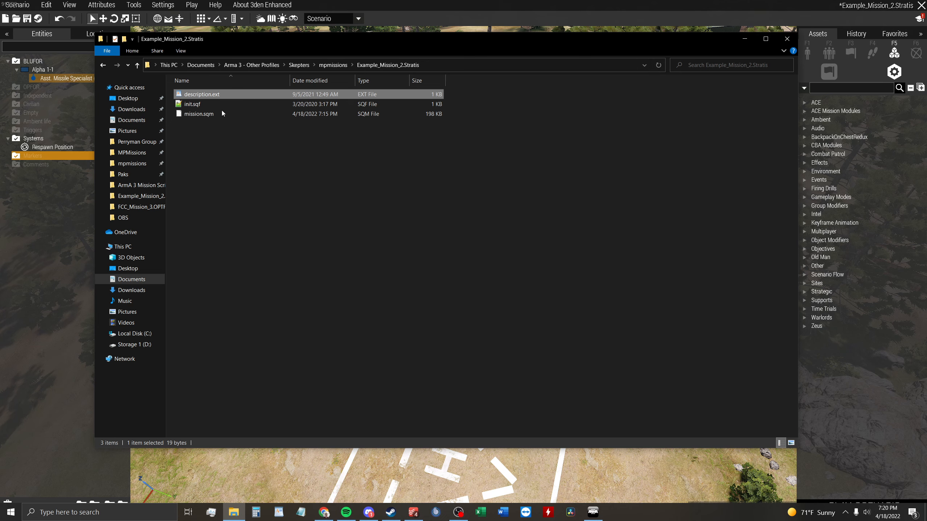
pyautogui.click(787, 41)
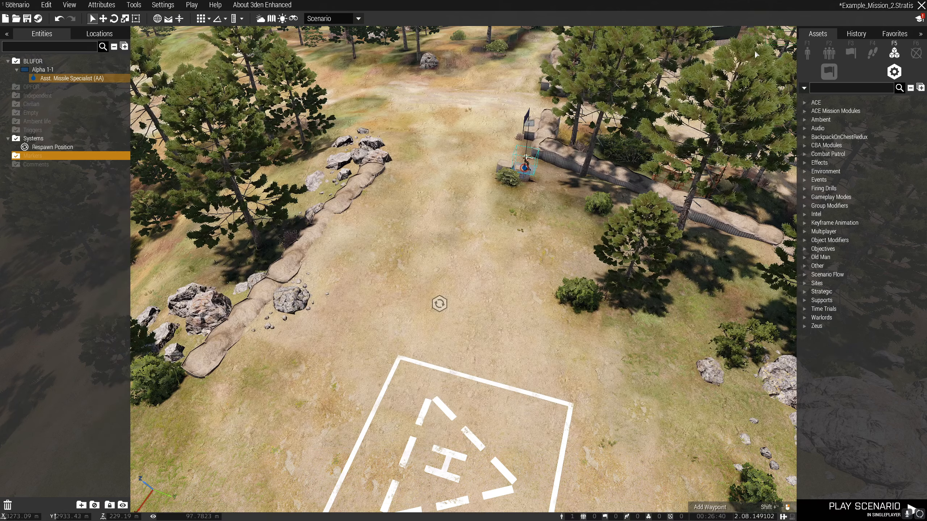
# Export the Example_Mission_2.Stratis scenario as a multiplayer mission to the Arma 3 MPMissions folder.
pyautogui.click(515, 318)
pyautogui.moveTo(515, 318); pyautogui.dragTo(675, 334, button='right')
pyautogui.click(30, 9)
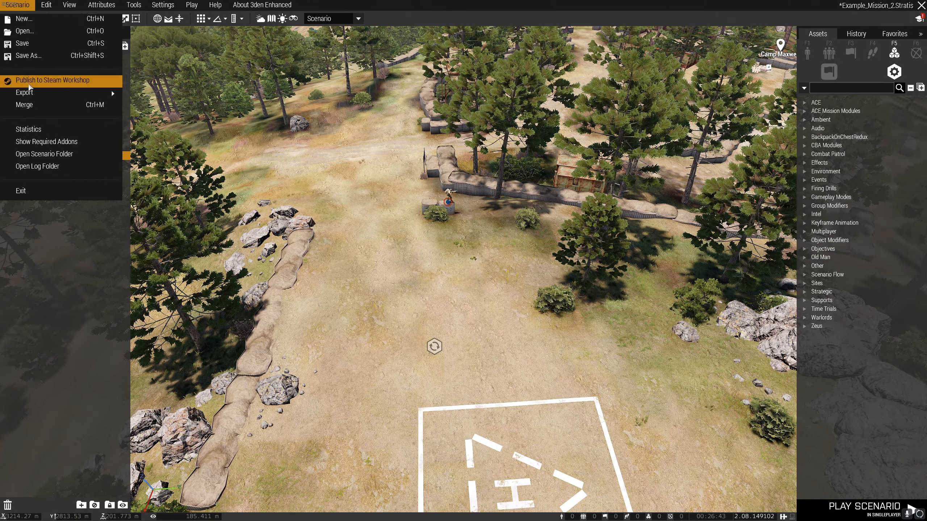
pyautogui.moveTo(54, 92)
pyautogui.click(185, 105)
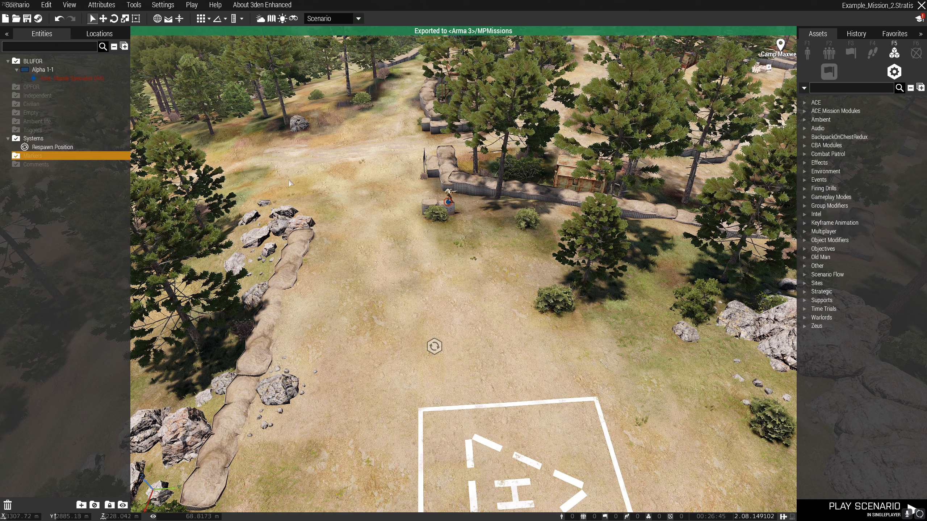